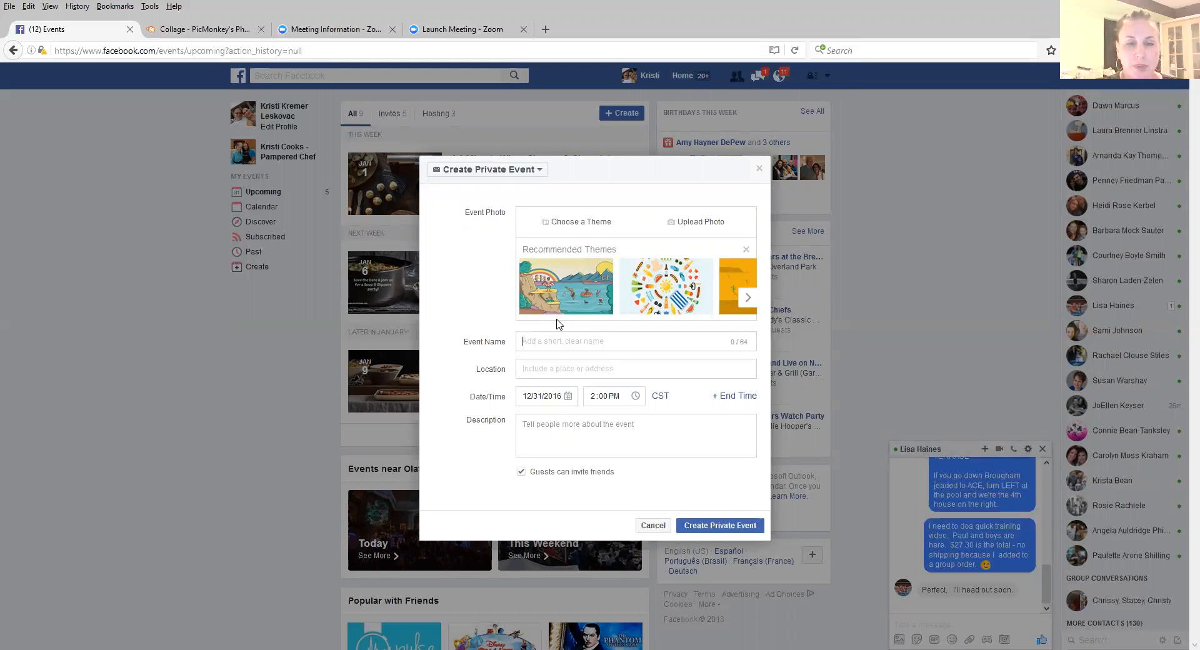
Step: Name the event with the host's first name followed by "Grand Opening Pampered Chef Party - VIRTUAL"
text(Susan's )
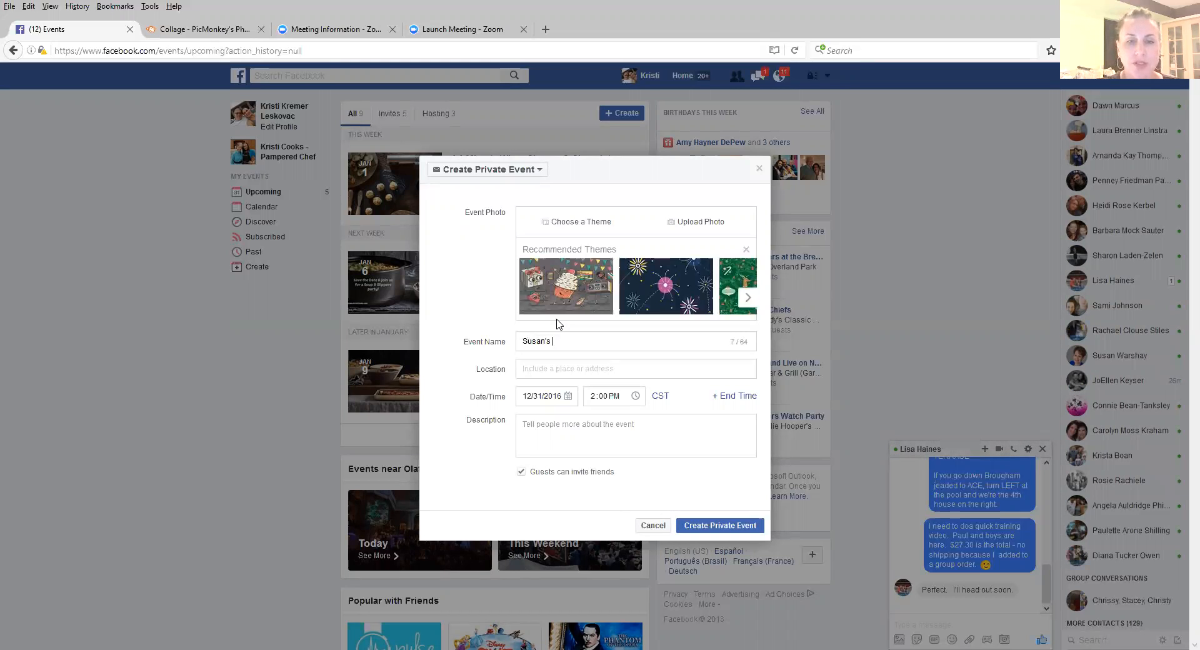
text(Grand Open)
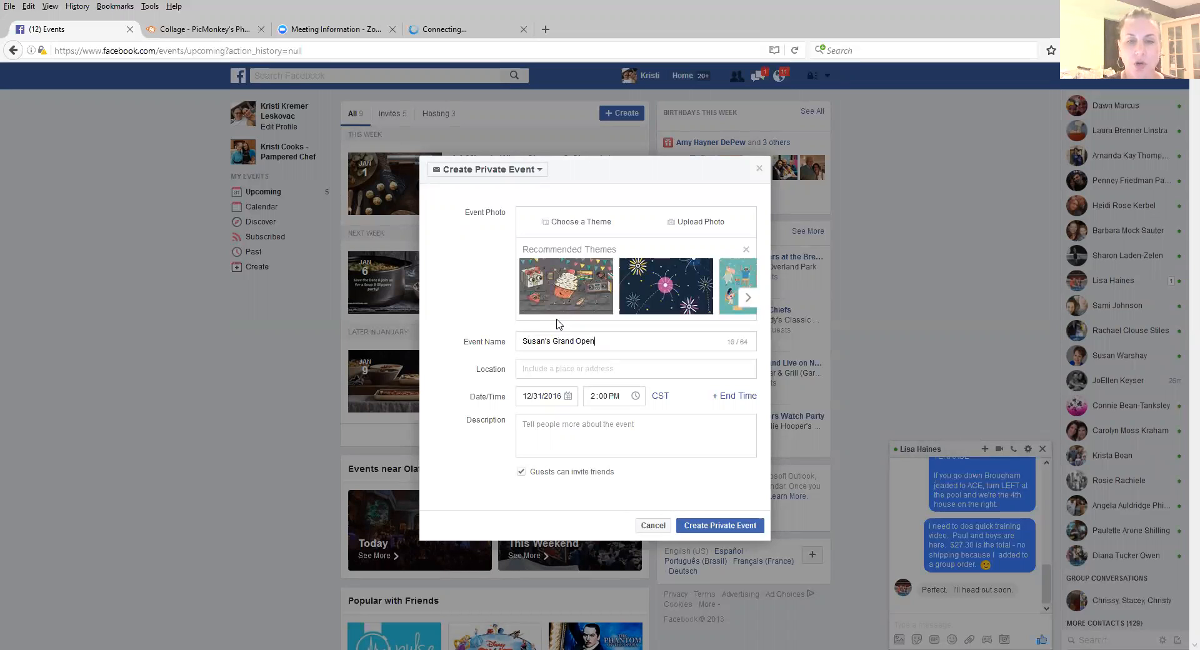
text(ing)
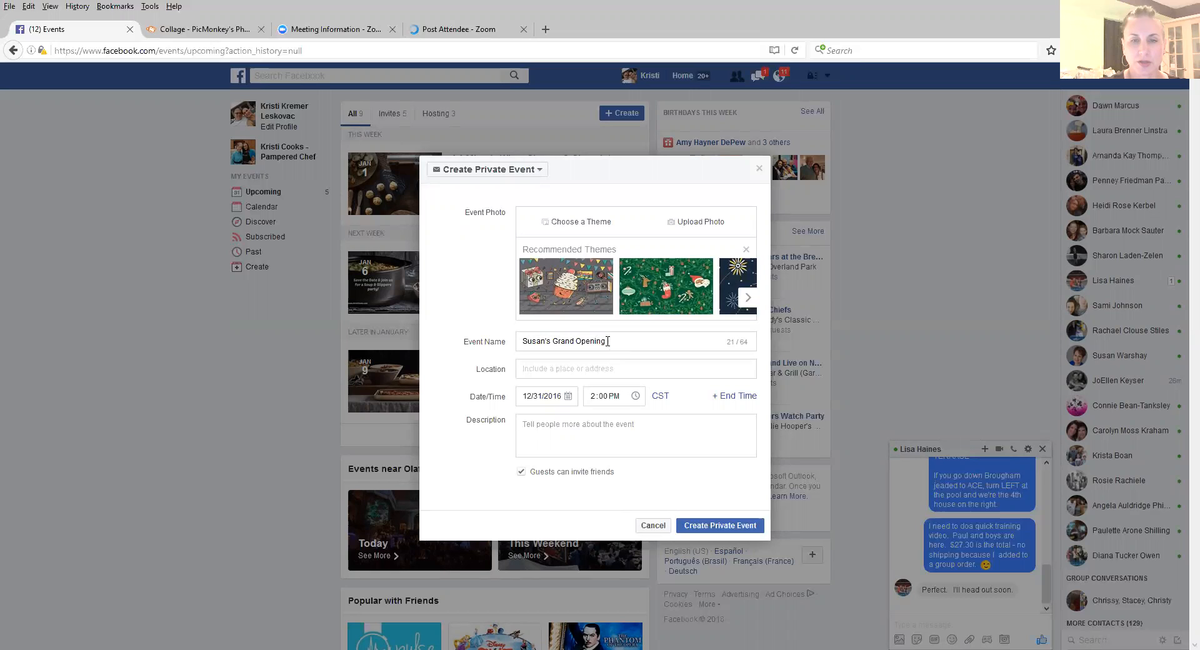
text( Par)
drag(605, 341, 552, 343)
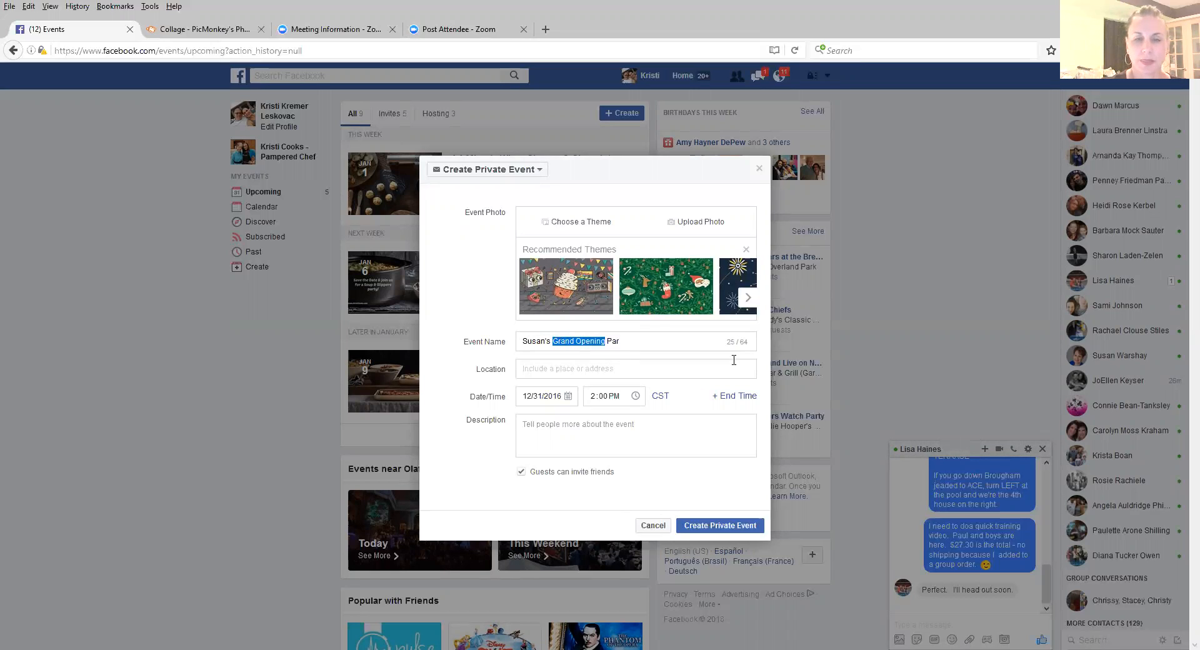
click(639, 339)
key(BackSpace)
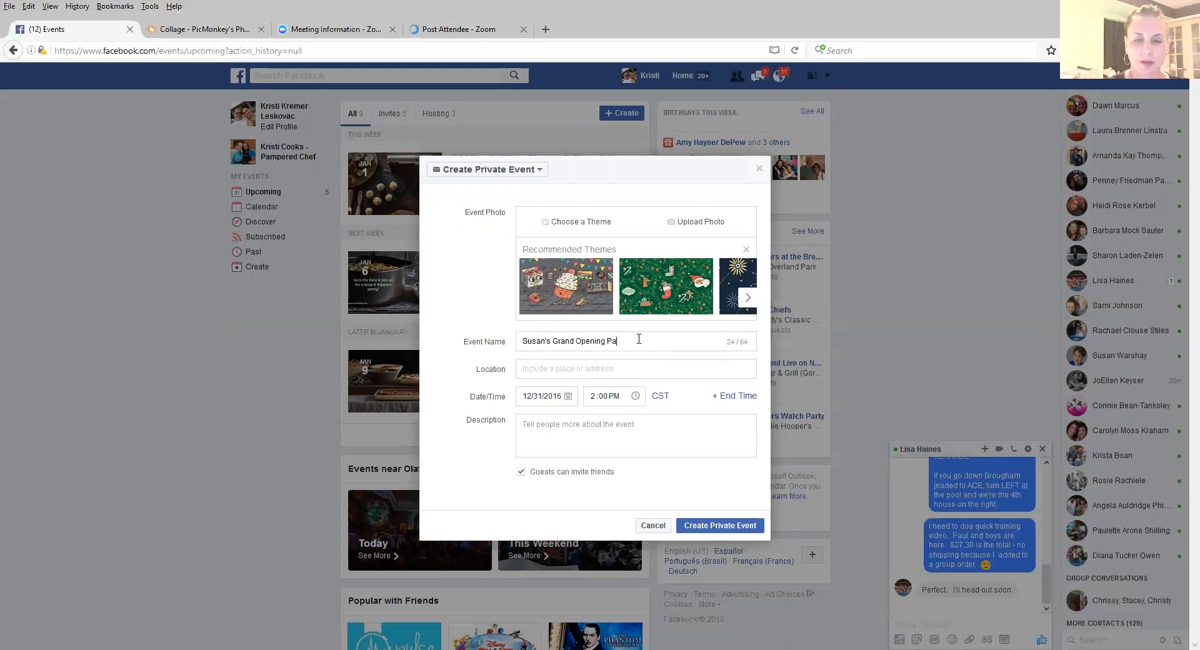
text(mpered)
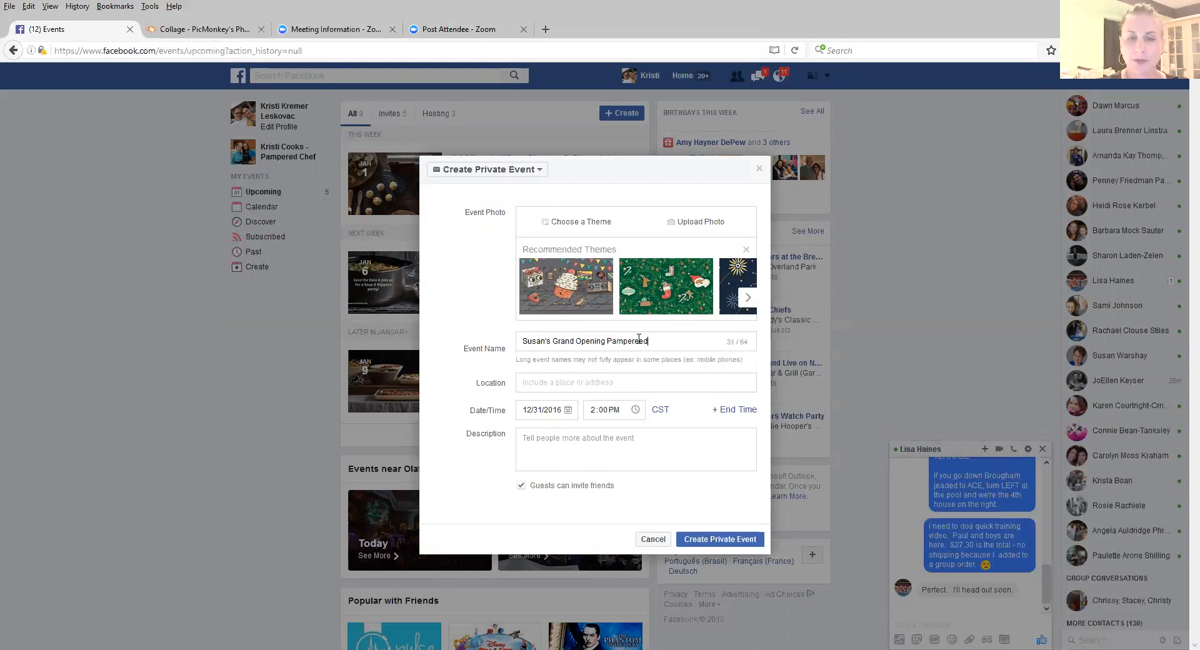
text( Chef Party)
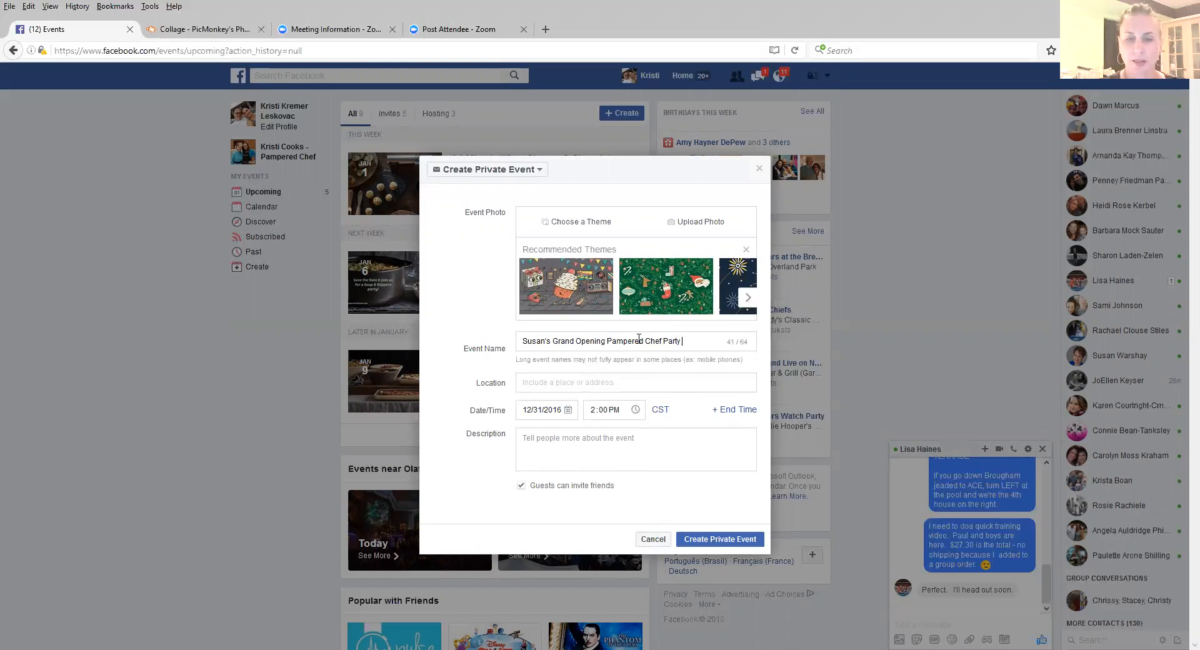
text( - VIRTUAL)
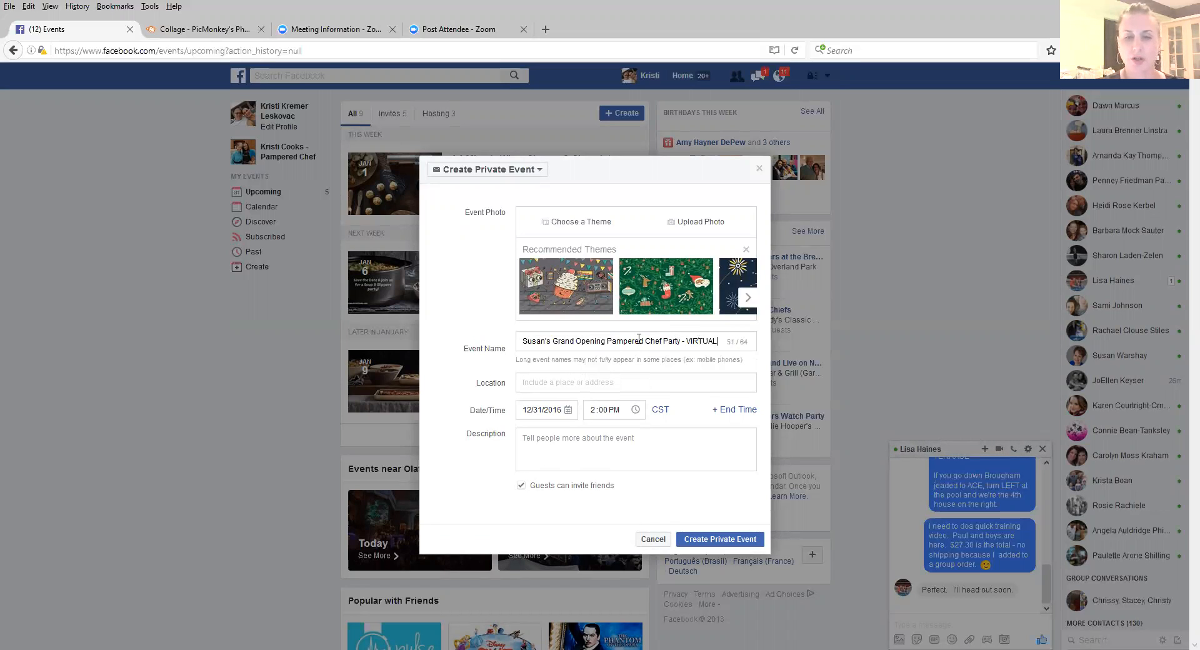
Step: Move "VIRTUAL" in front of "Pampered Chef Party" in the event name and remove the trailing dash
drag(717, 341, 684, 340)
key(ctrl+c)
key(BackSpace)
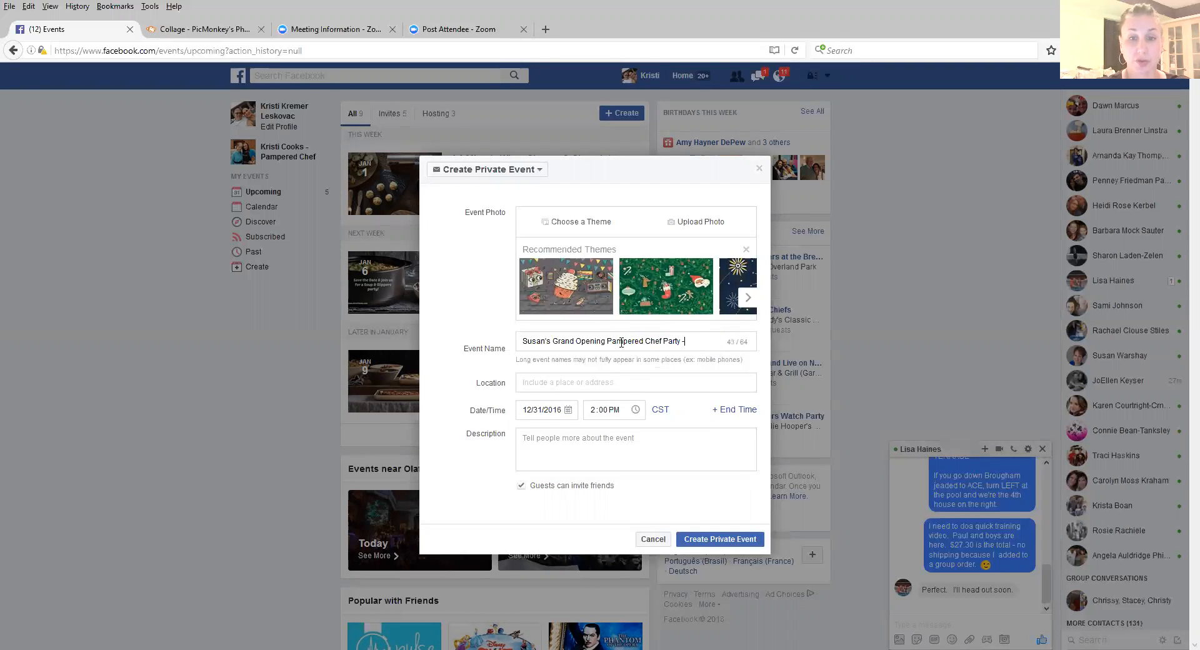
click(605, 342)
key(ctrl+v)
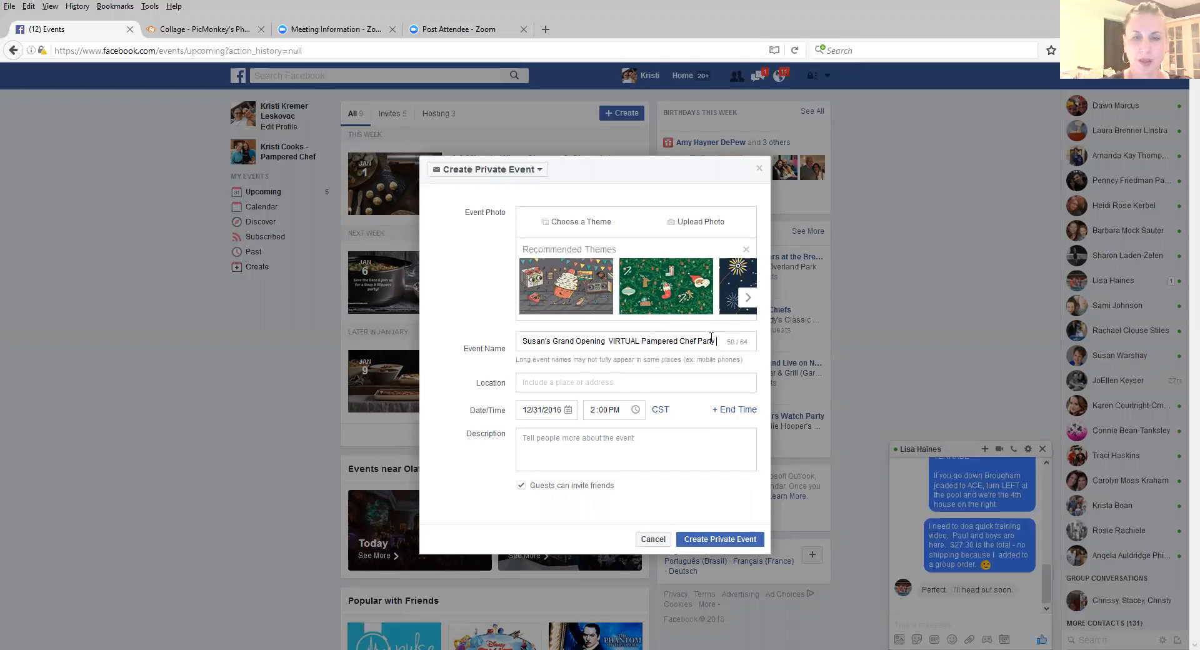
Step: Set the event location to the custom text "RIGHT HERE ON THIS event"
click(586, 382)
text(RIGHT HERE)
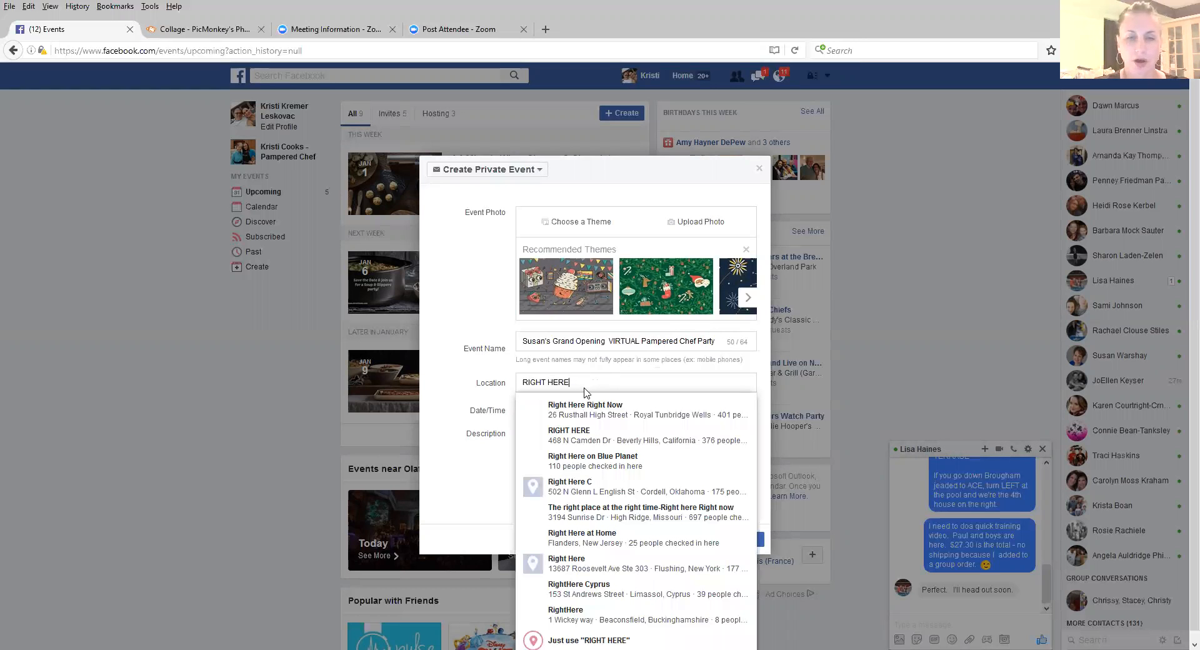
text( ON F)
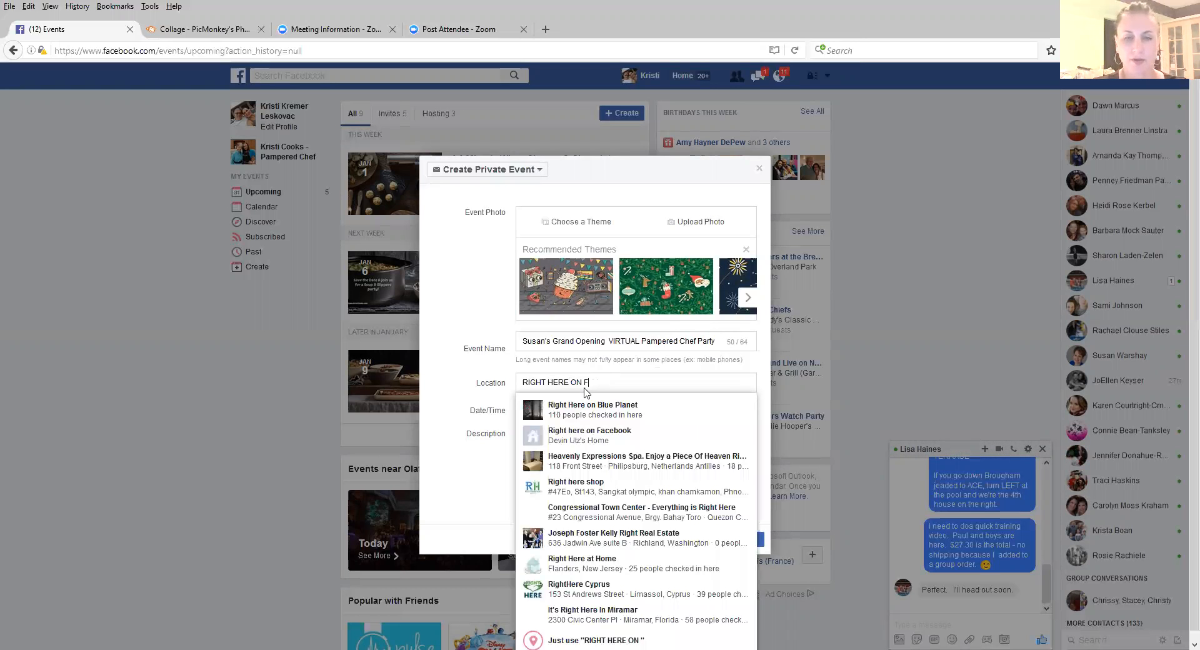
key(BackSpace)
text(THIS event)
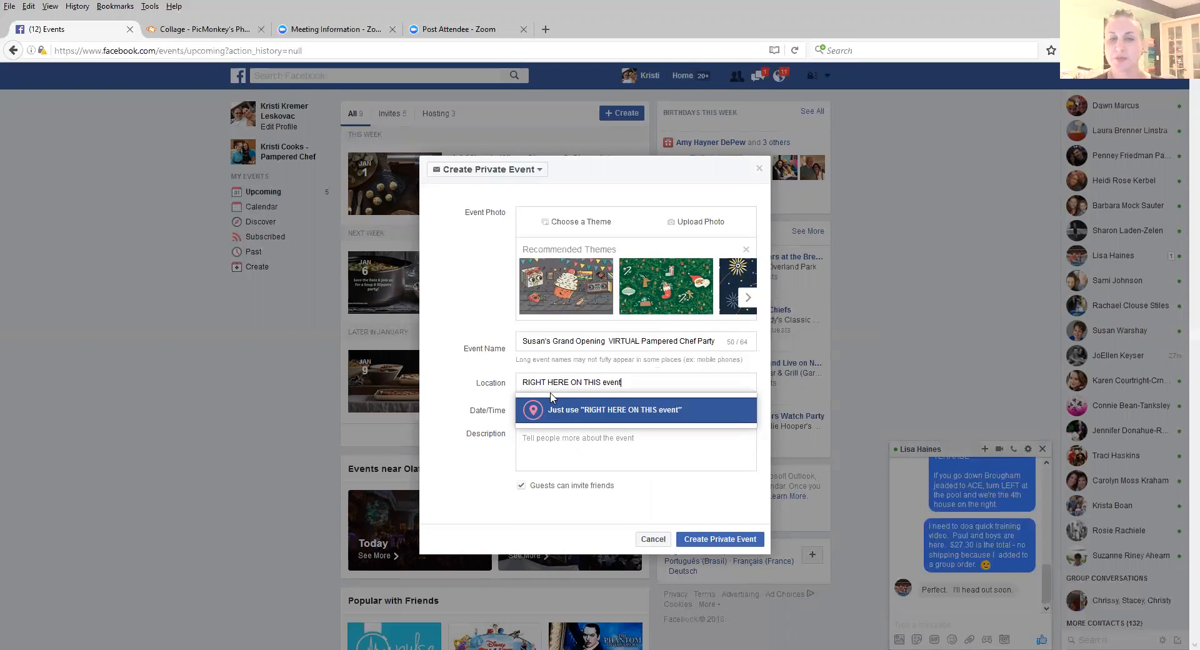
click(536, 415)
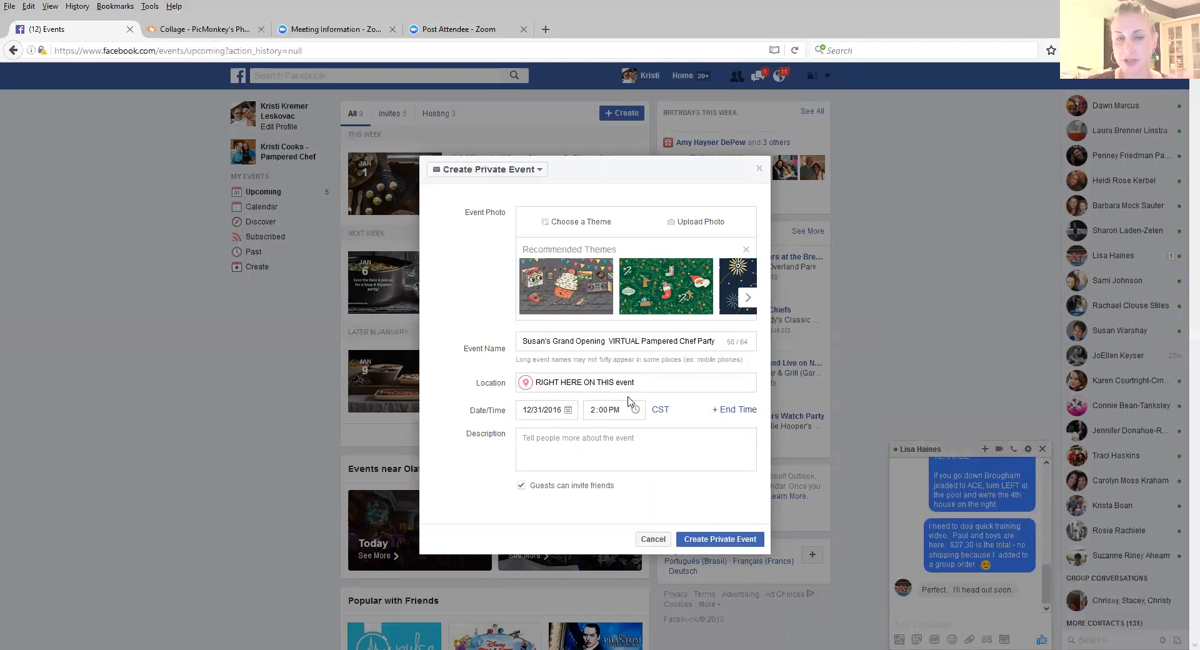
Step: Schedule the event for 1/2/2017 at 7:30 PM and create it as a private event
click(567, 411)
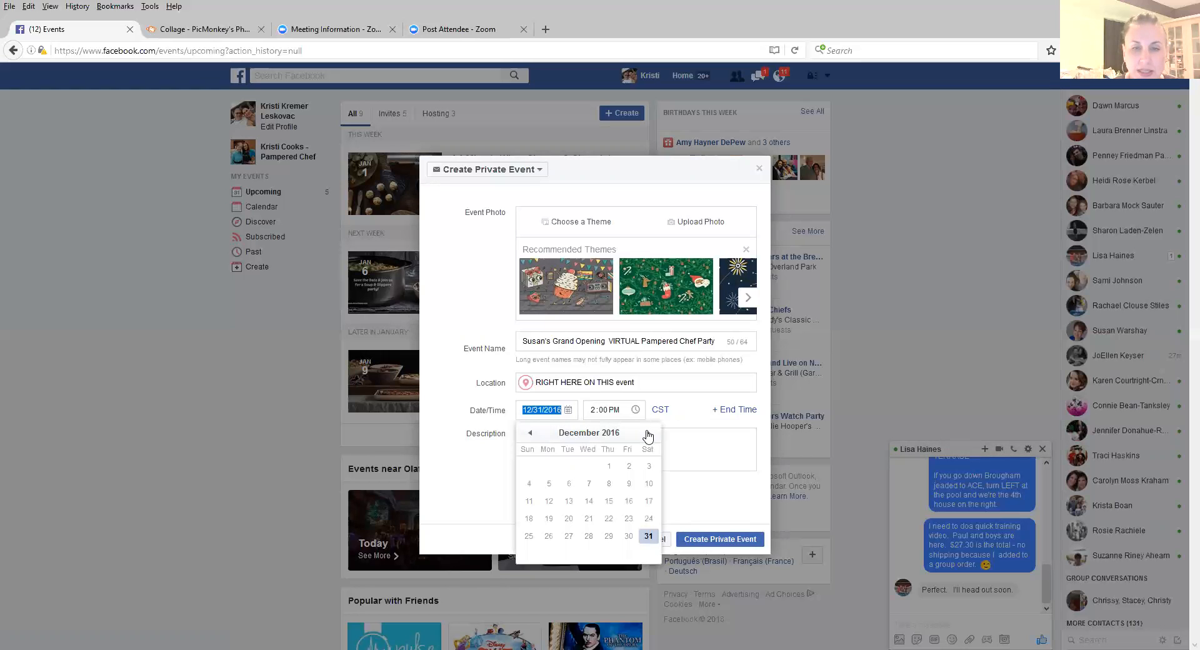
click(648, 436)
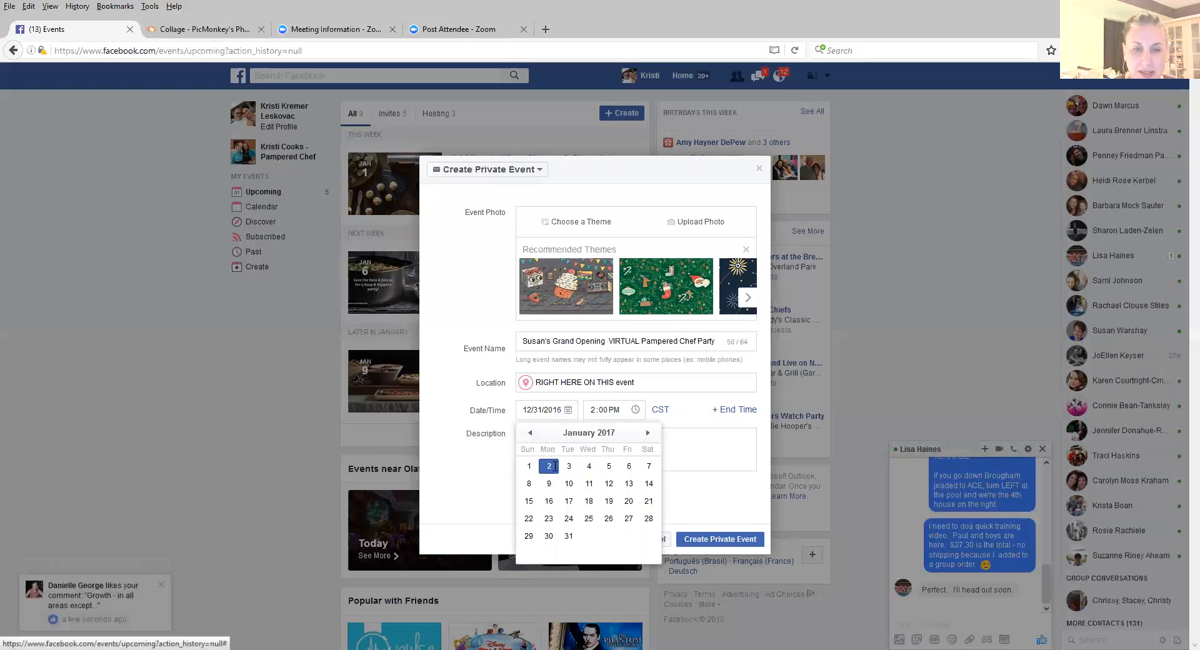
click(550, 467)
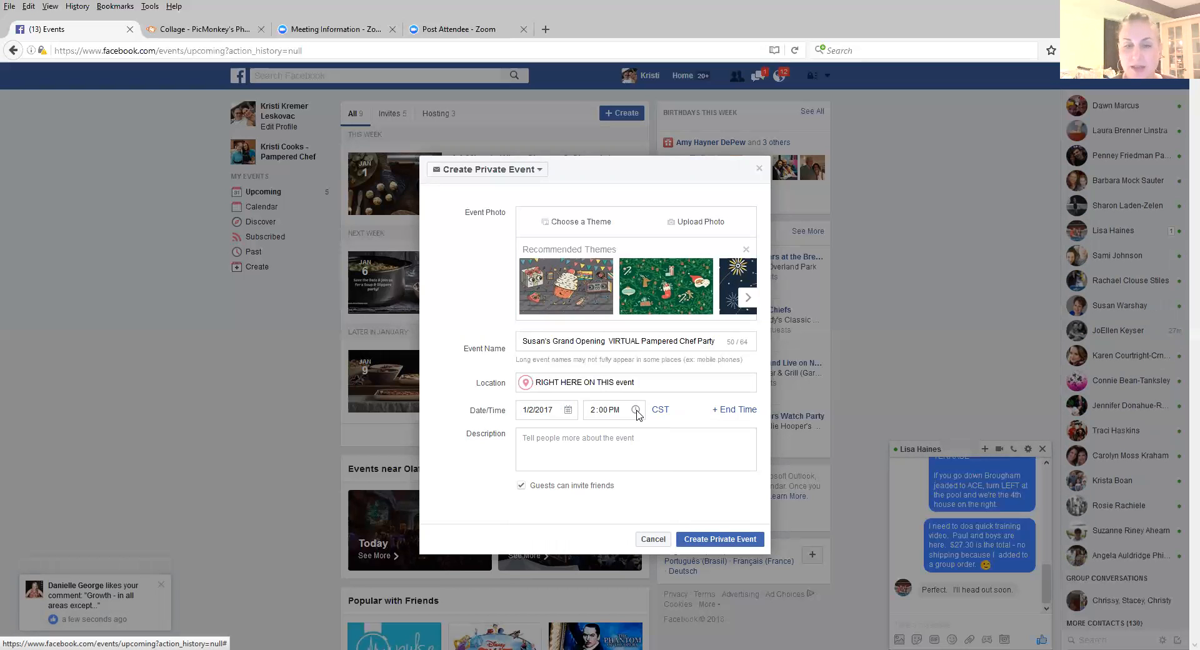
click(592, 411)
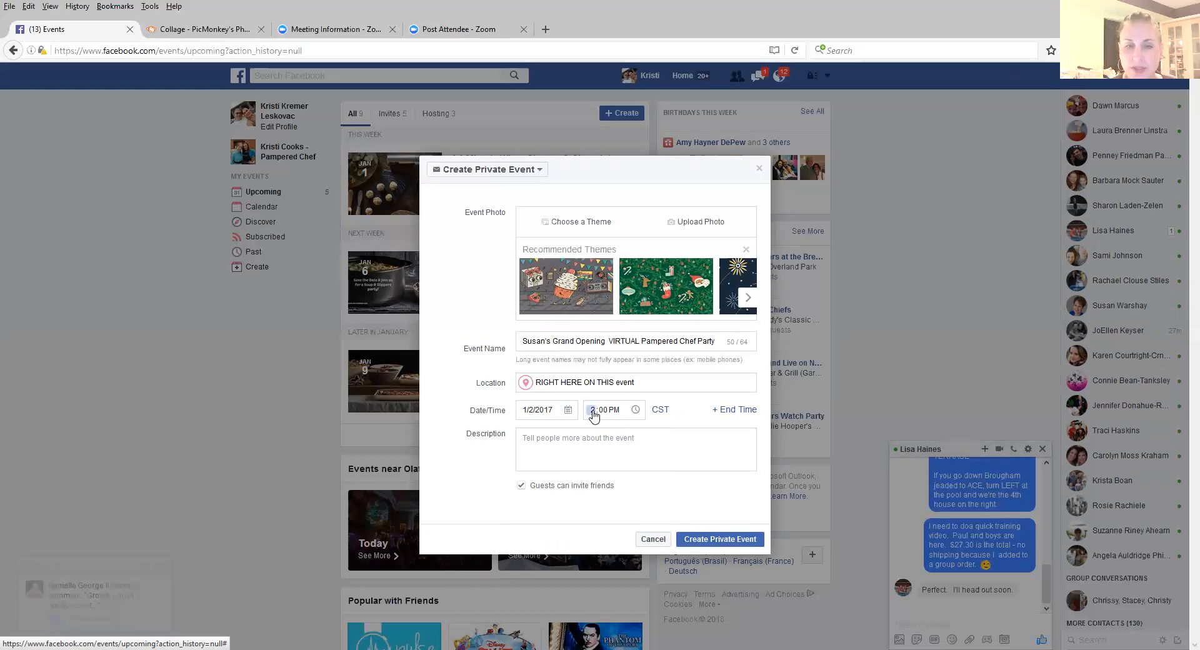
click(601, 411)
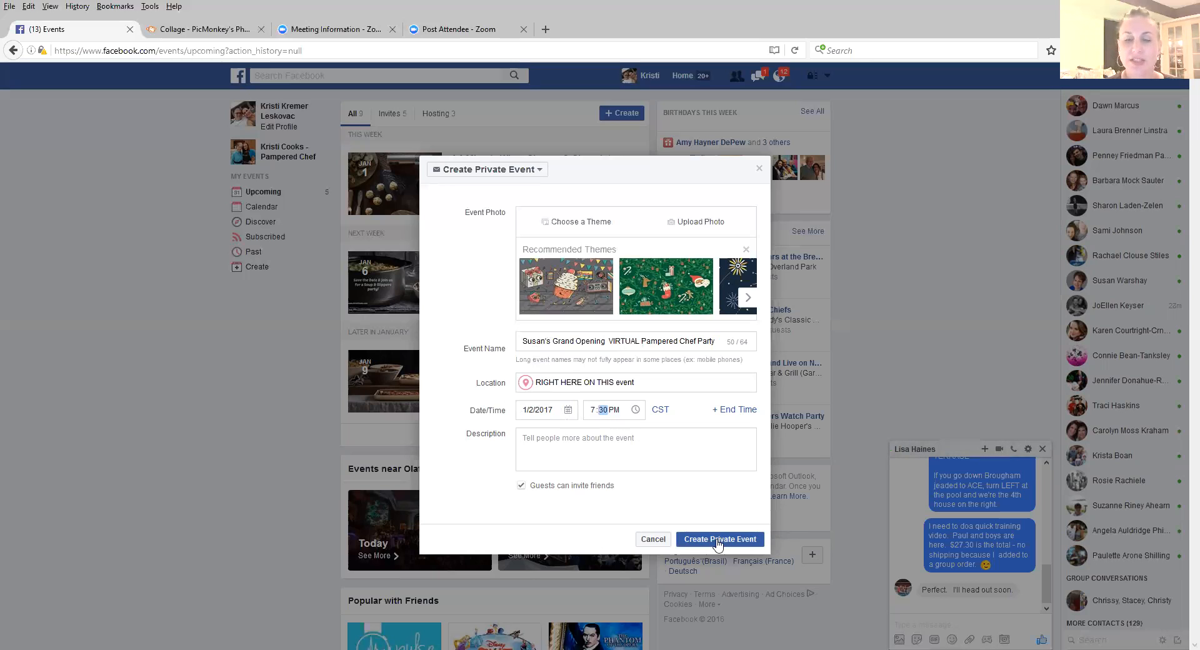
click(719, 541)
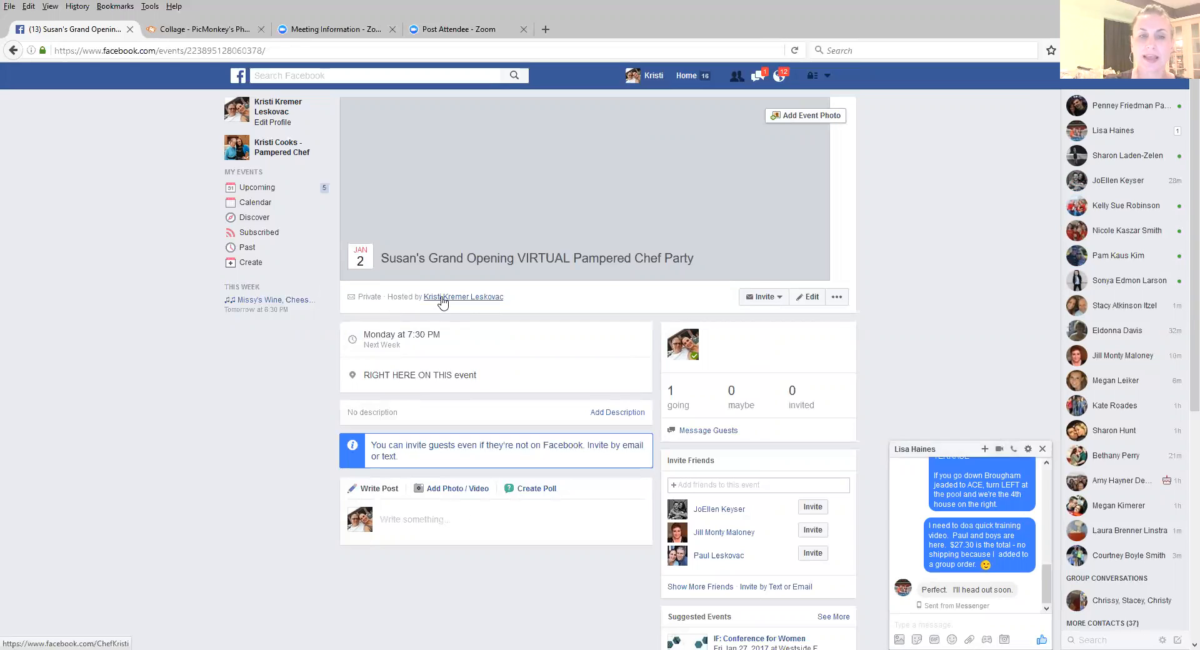
Step: Edit the event to add a friend as co-host and save the change
mouse_move(443, 302)
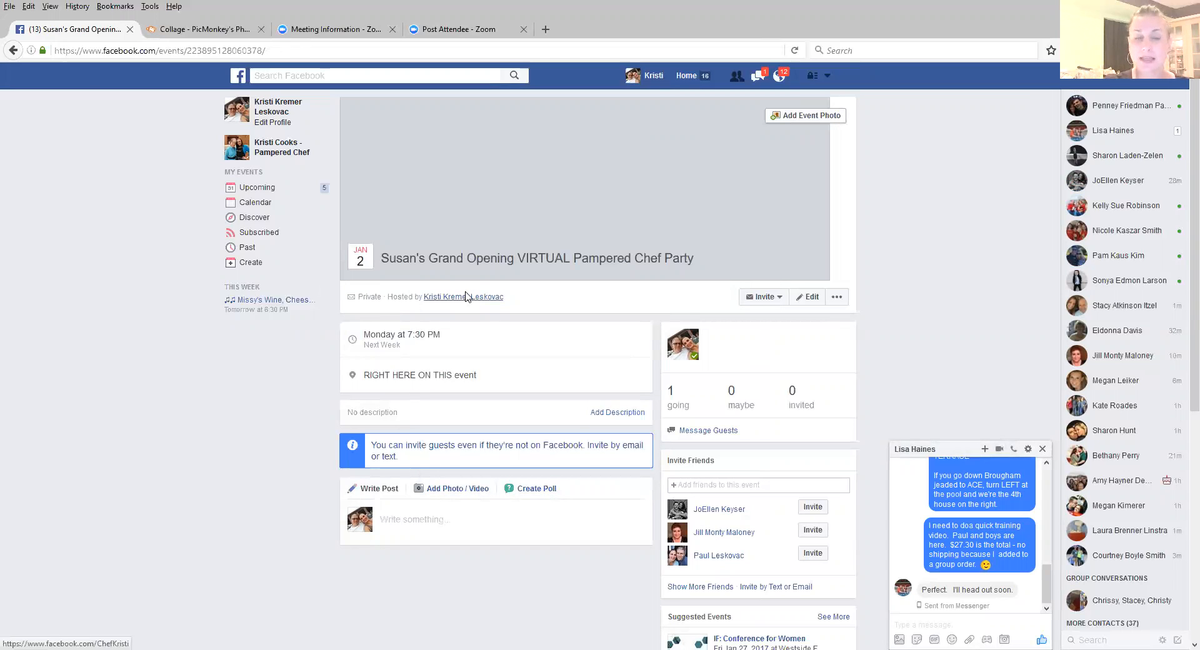
click(808, 301)
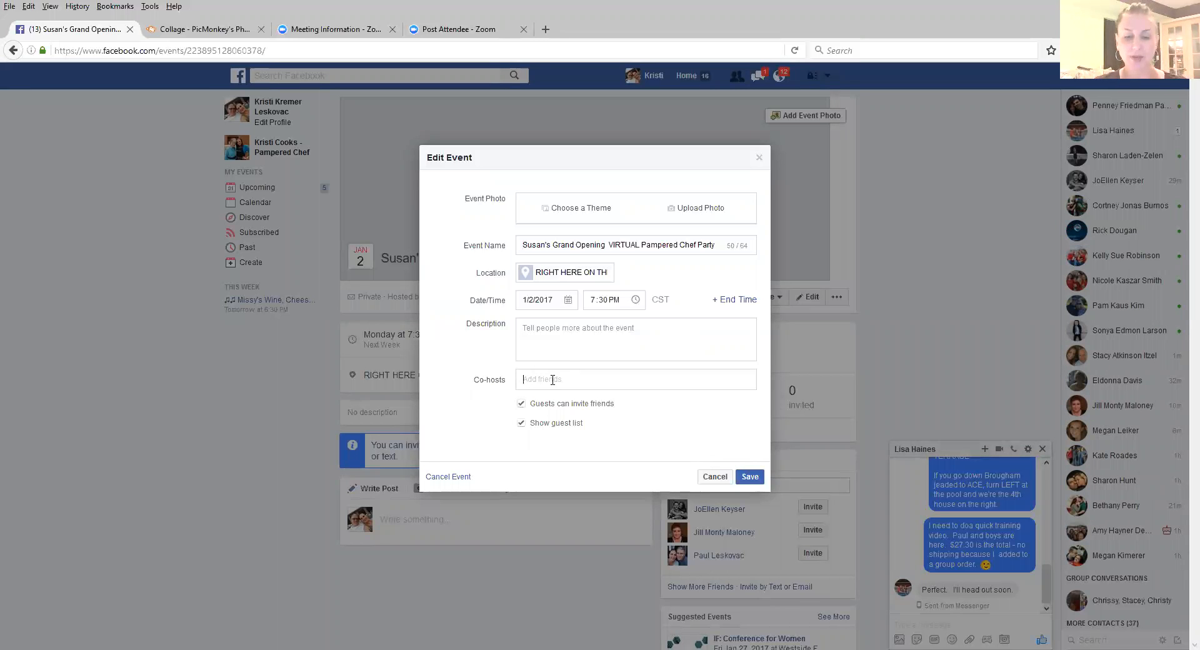
text(JoEllen)
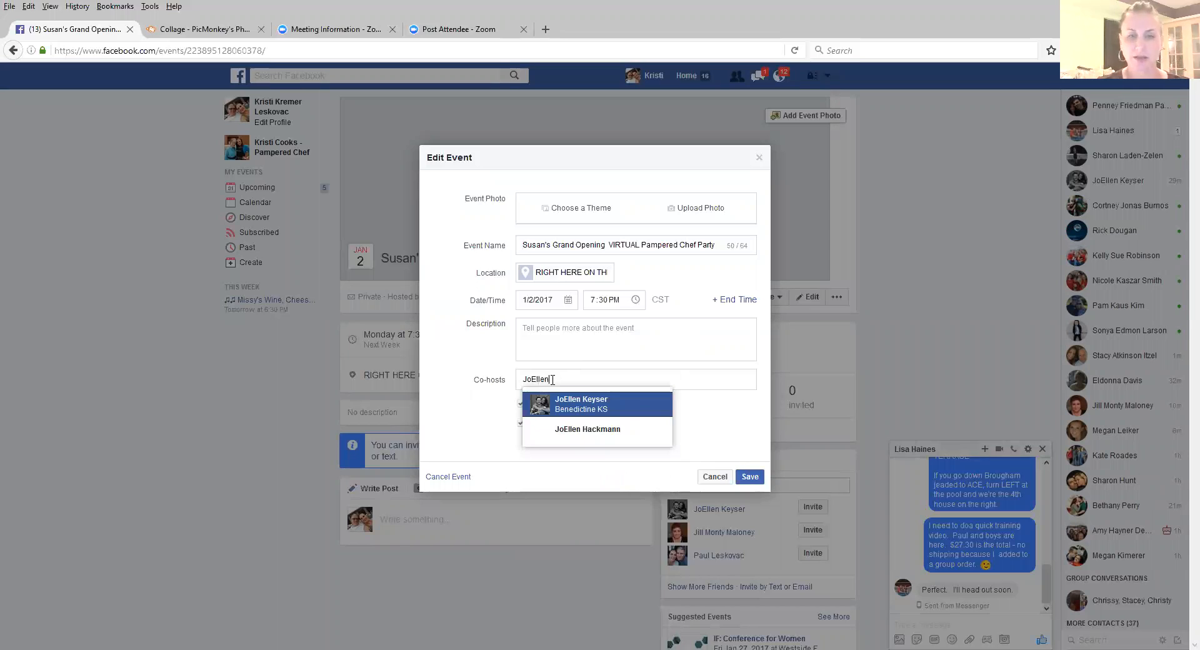
click(580, 405)
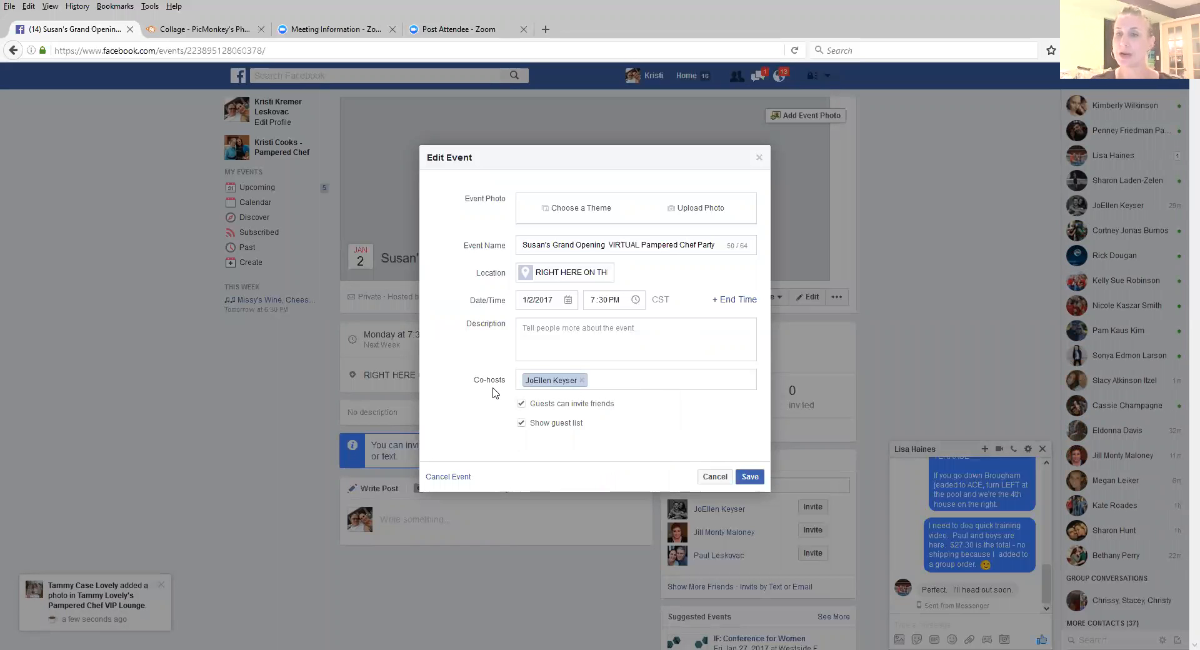
click(747, 478)
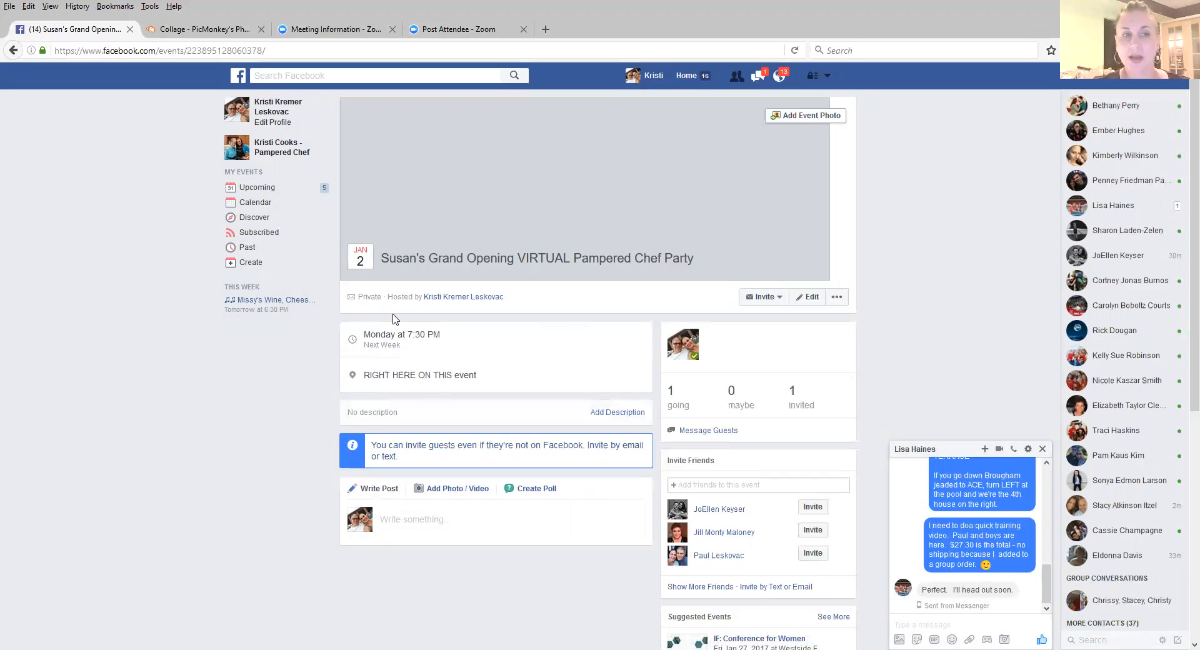
Step: Find the new party on January 2, 2017 in the events calendar and open its event page
click(263, 211)
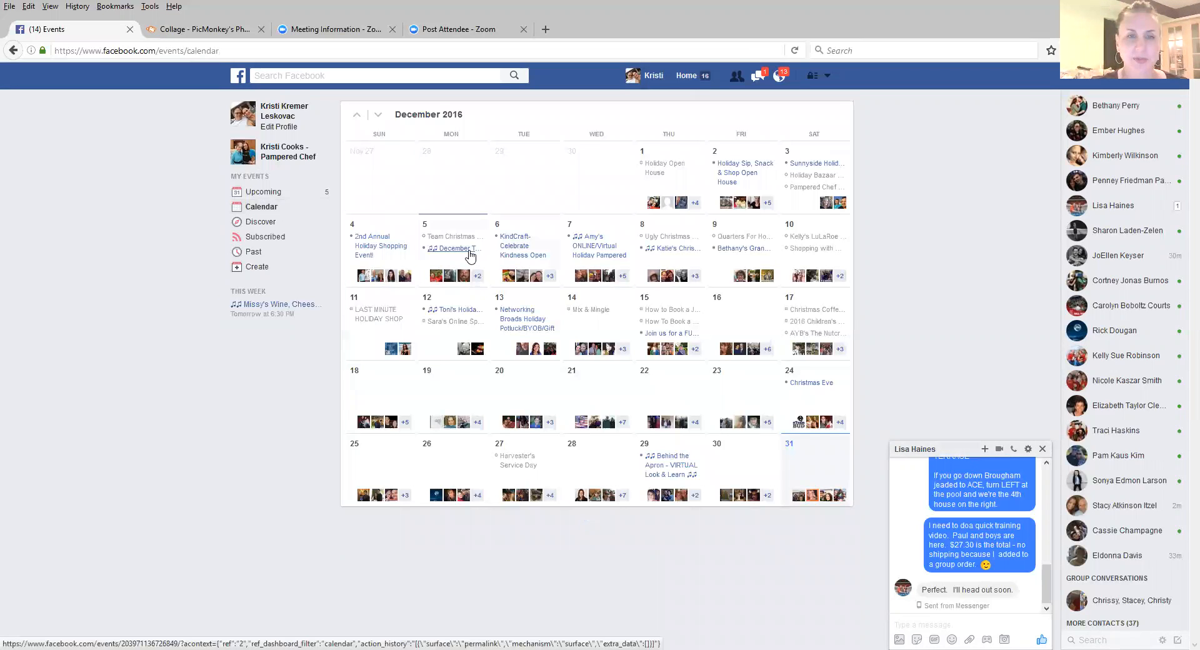
mouse_move(468, 249)
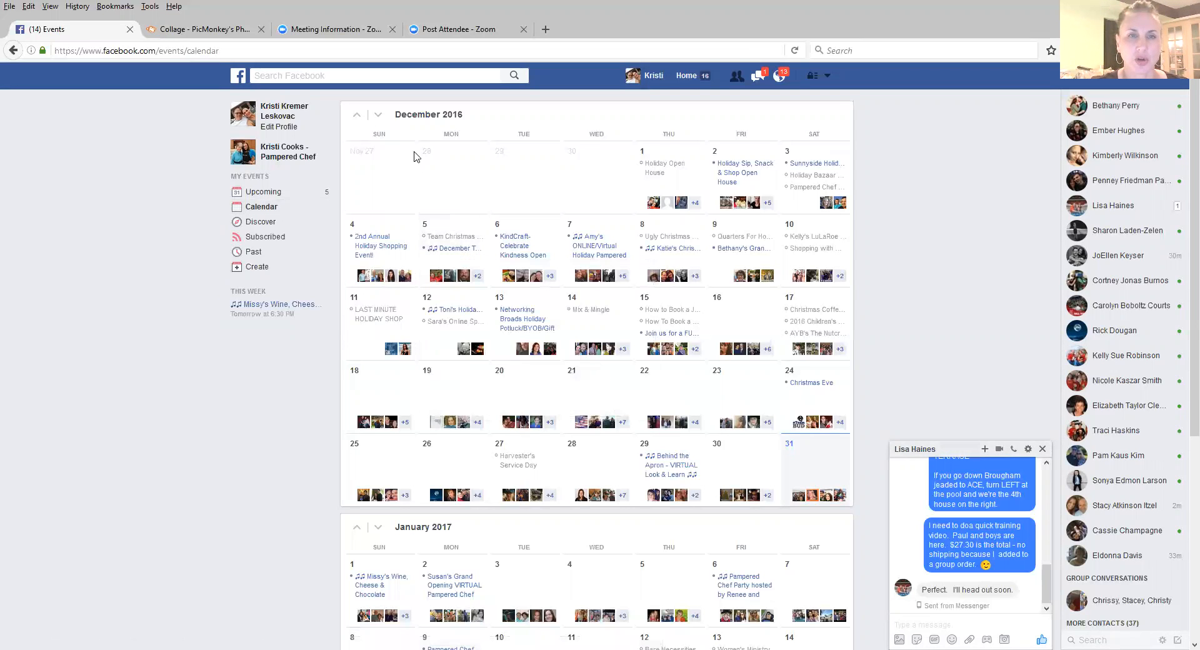
scroll(378, 120, down, 5)
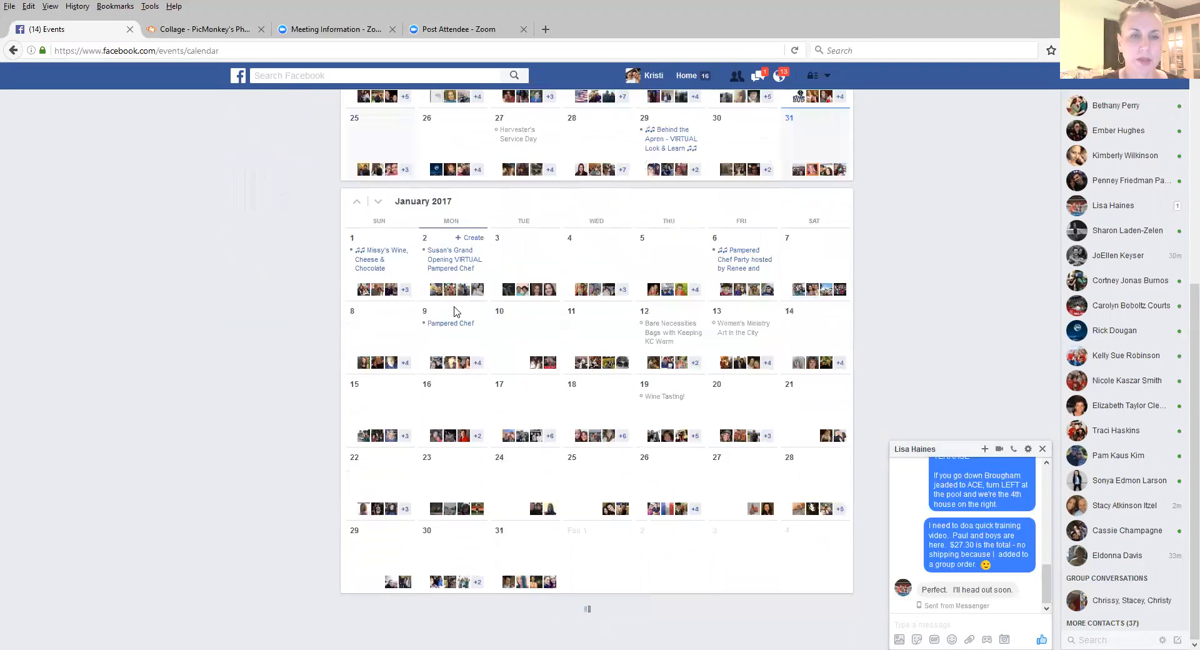
click(449, 257)
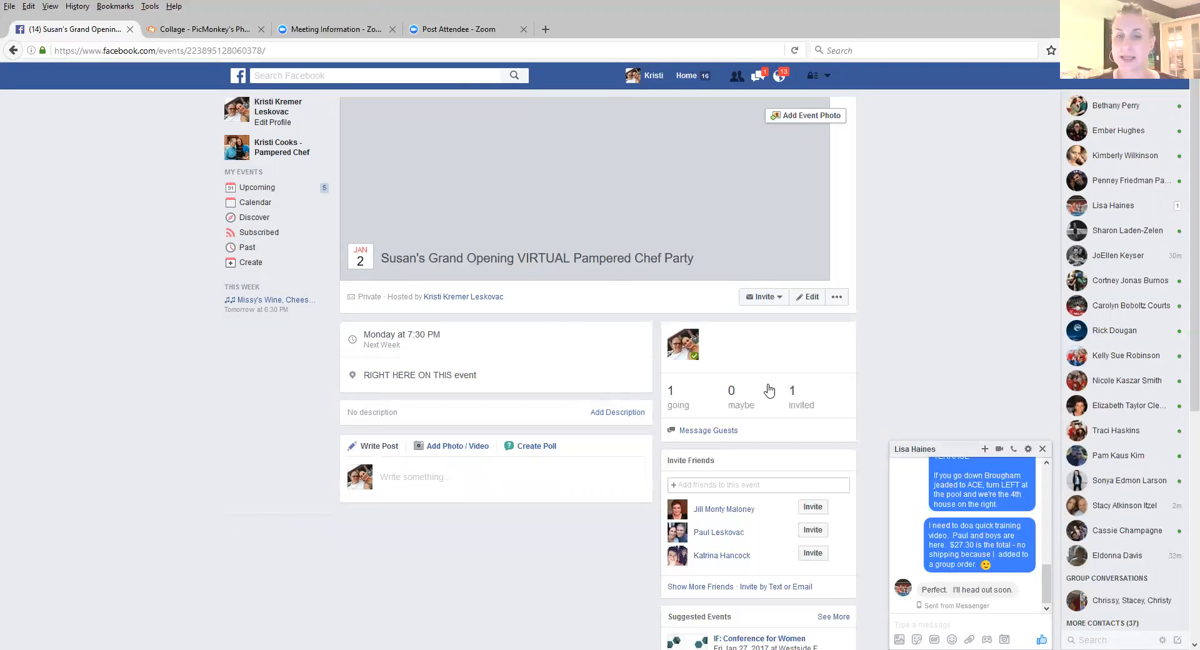
Step: Open the friend invitation list for the event and select the first three suggested friends
click(748, 290)
click(749, 323)
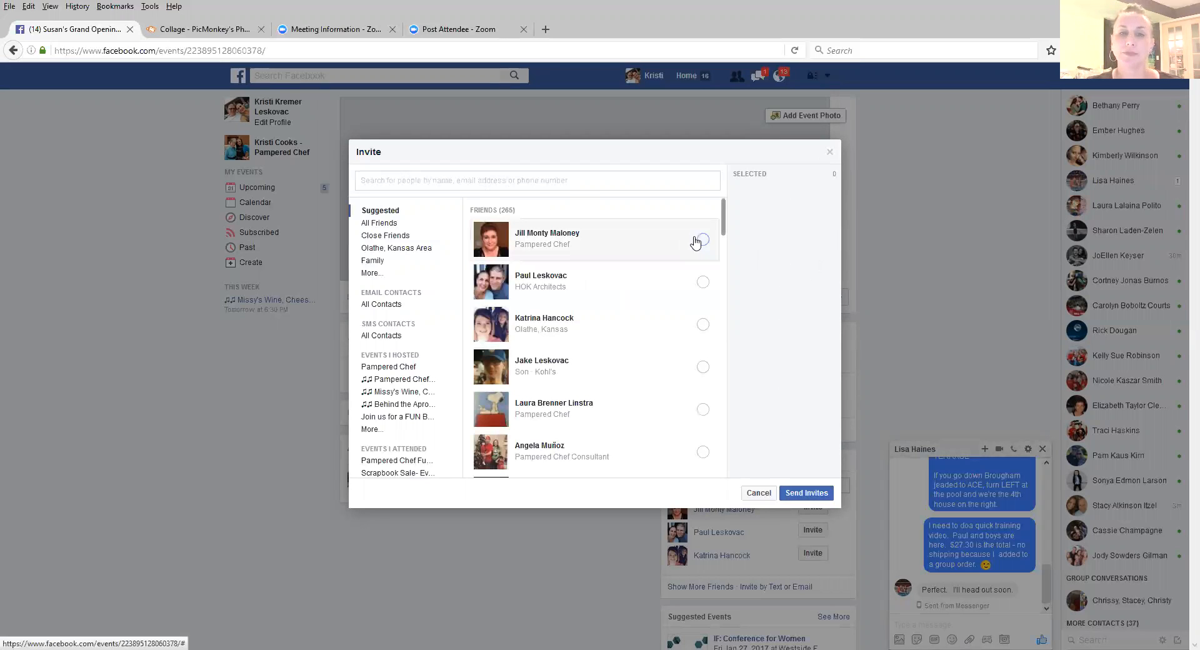
click(701, 244)
click(702, 285)
click(704, 326)
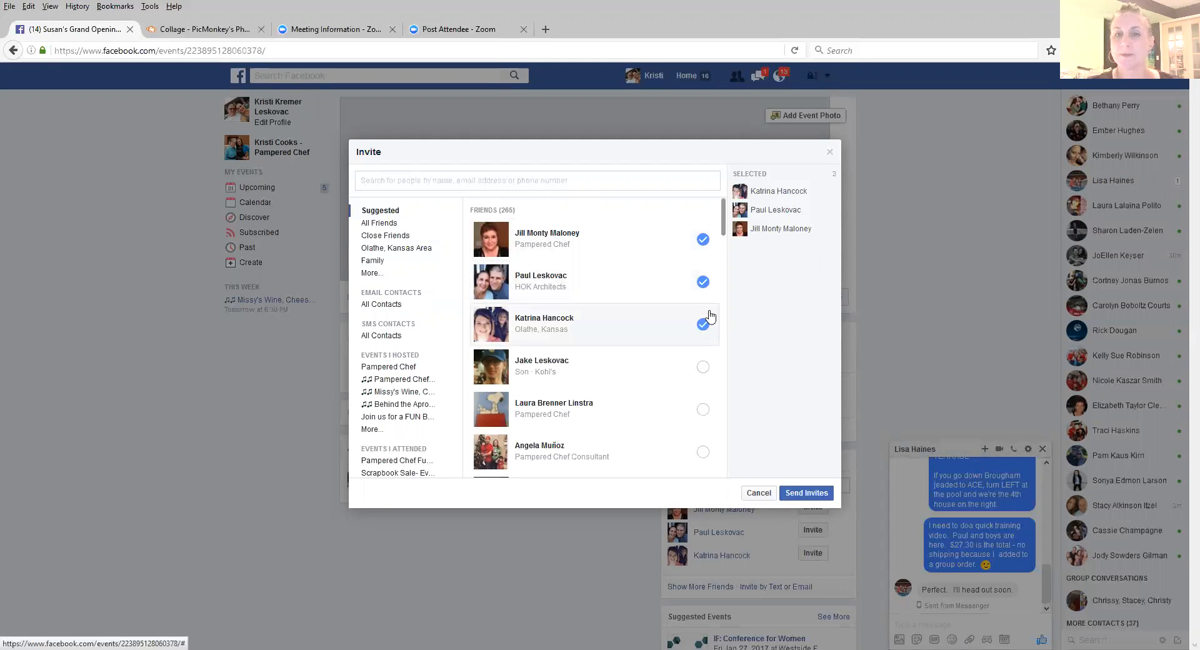
Step: Deselect the three chosen friends and close the invitation list without sending invites
click(708, 317)
click(702, 262)
click(688, 243)
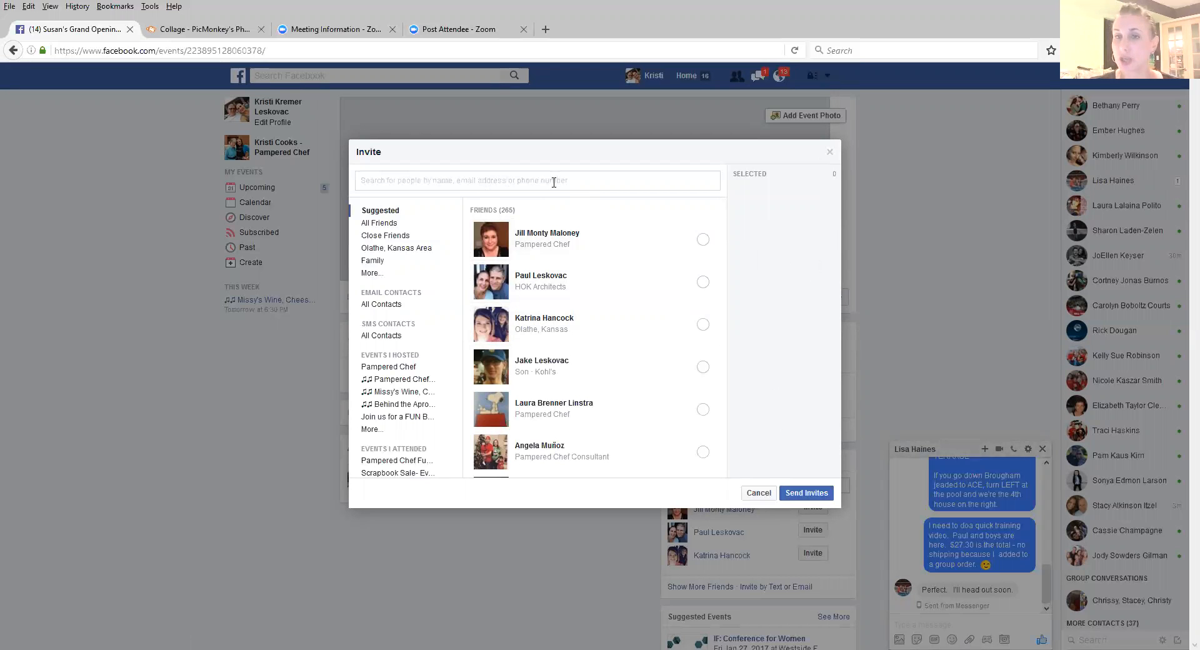
click(829, 154)
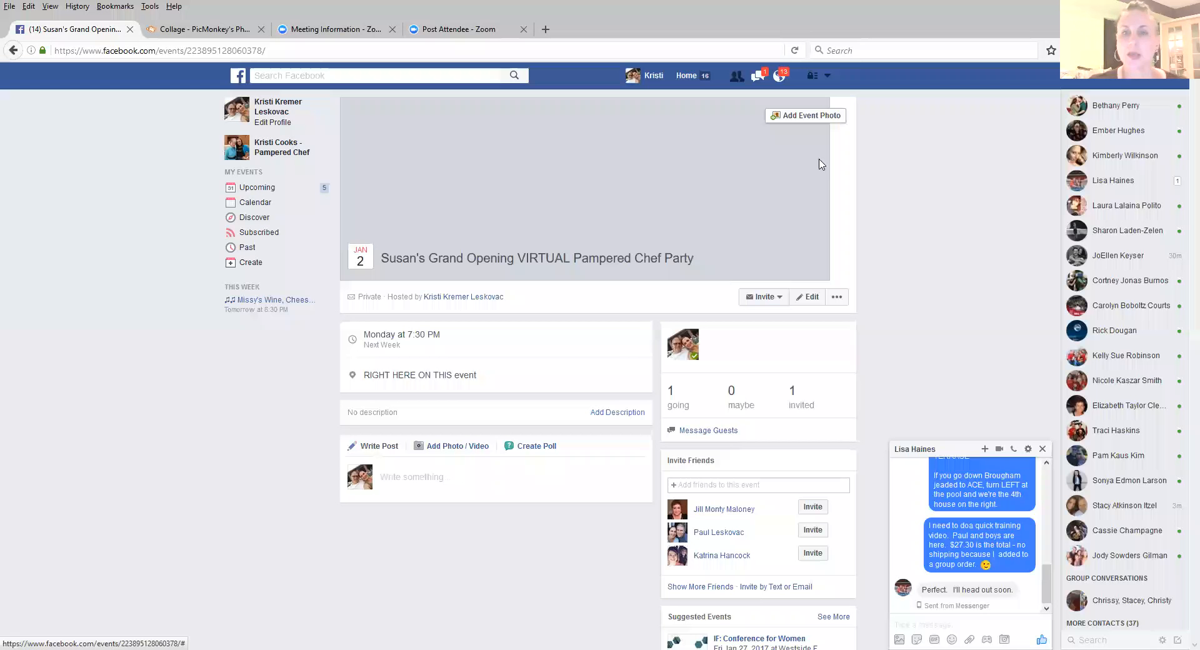
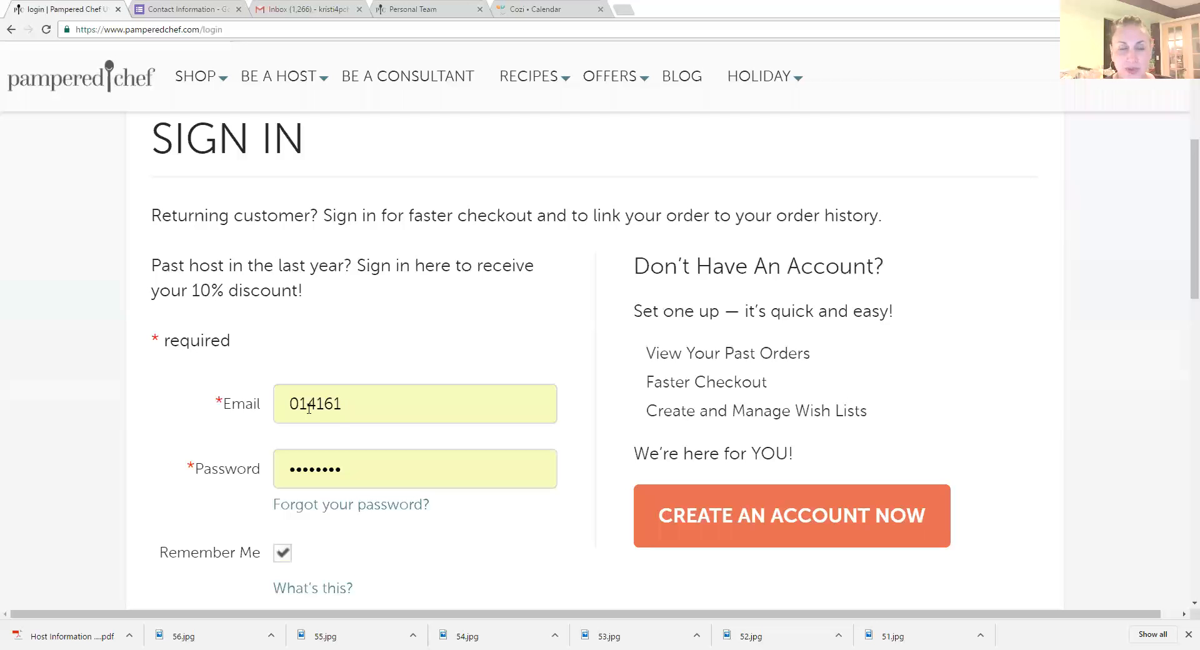
Step: Sign in to the Pampered Chef website with the prefilled credentials and look over the Consultant Corner home page
scroll(352, 481, down, 3)
click(354, 482)
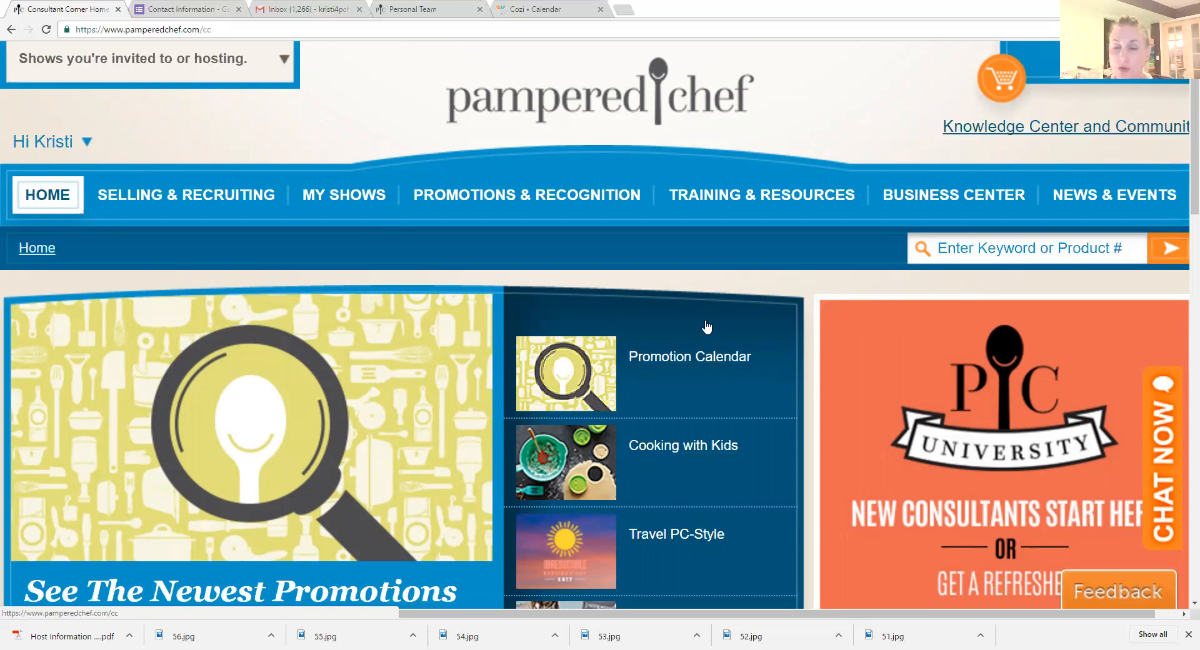
scroll(723, 326, down, 1)
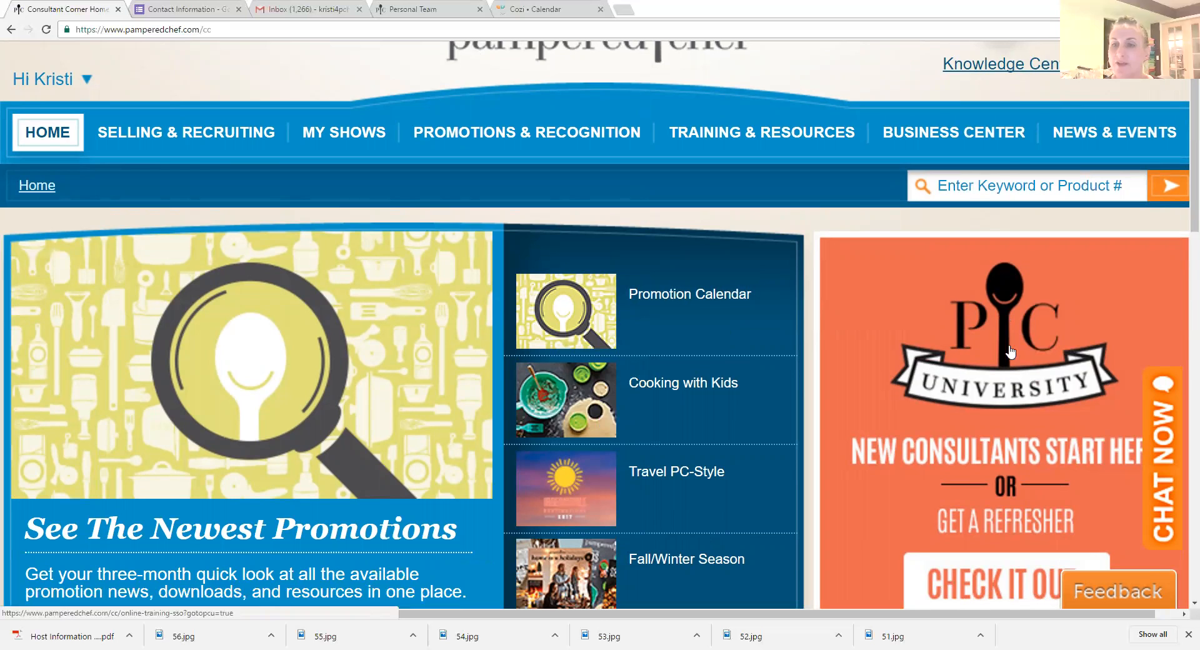
scroll(892, 447, down, 1)
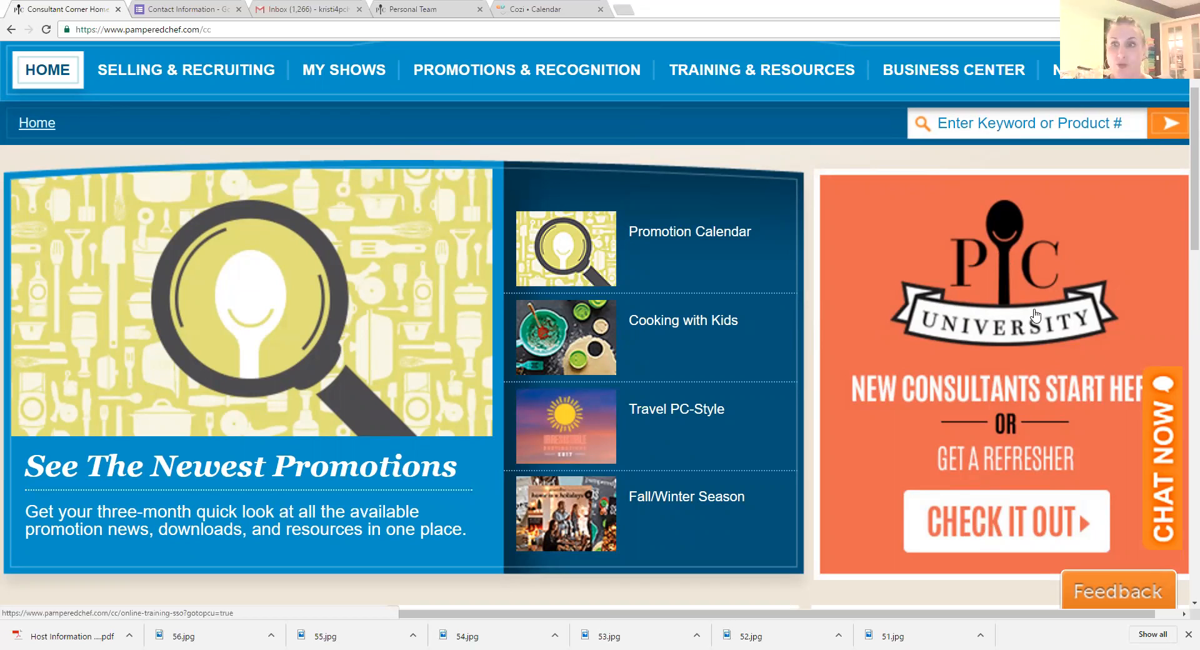
scroll(759, 305, up, 1)
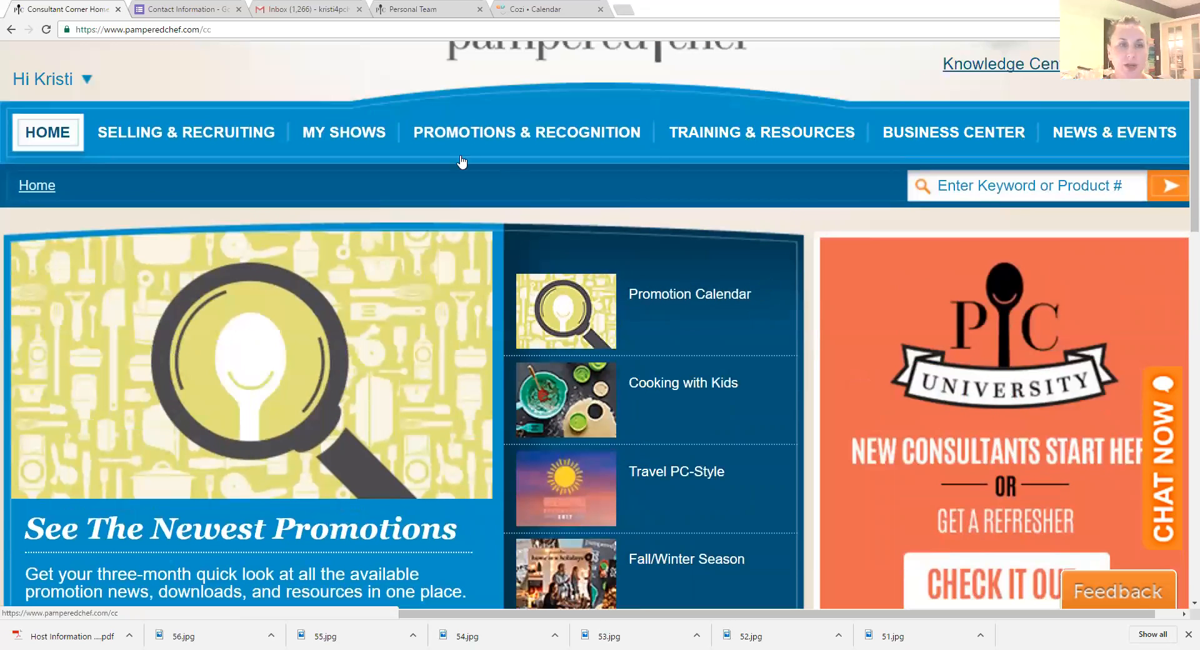
mouse_move(327, 134)
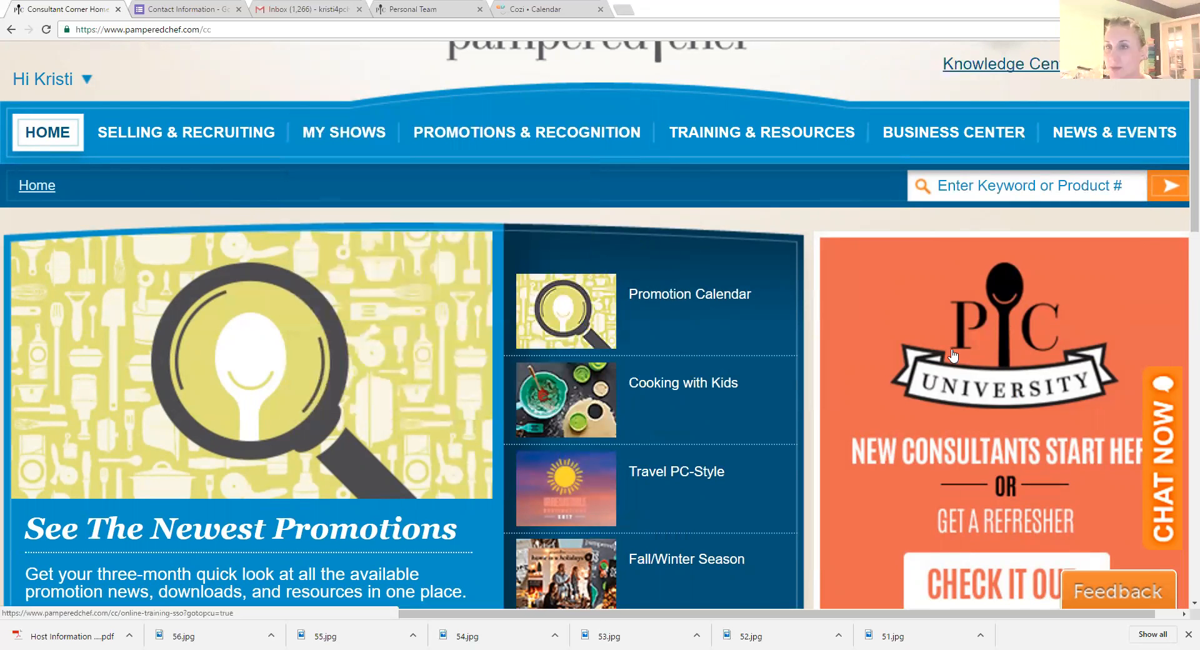
scroll(374, 170, down, 8)
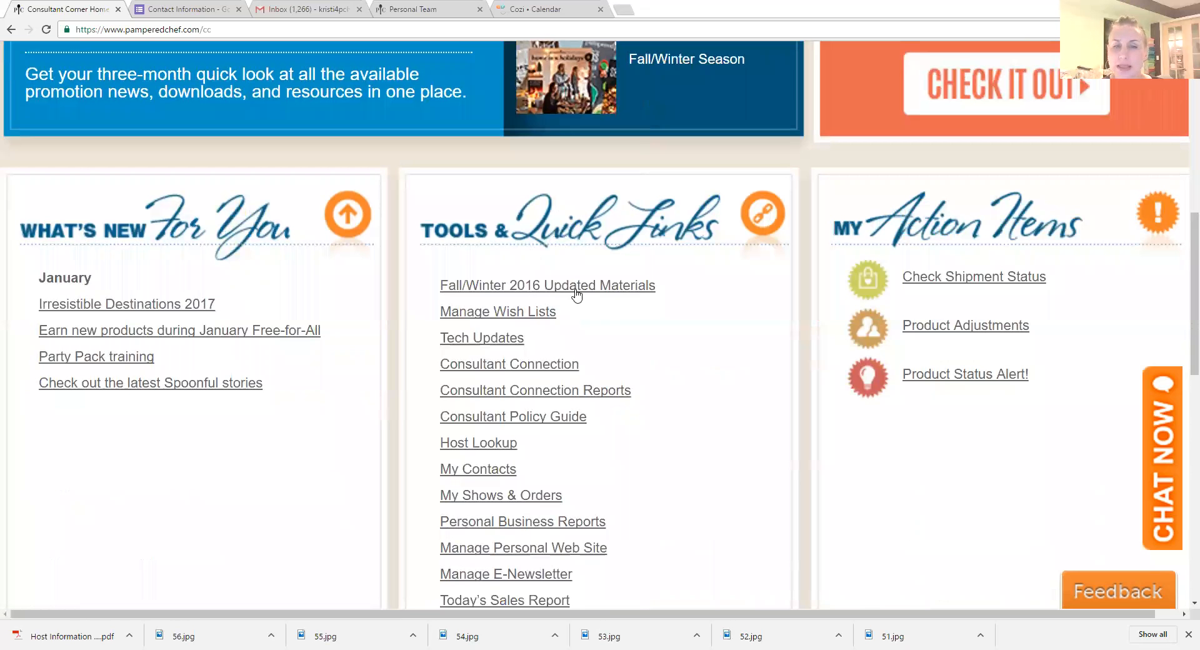
Step: Open the My Shows & Orders page in Consultant Corner and start creating a new show
scroll(587, 320, up, 8)
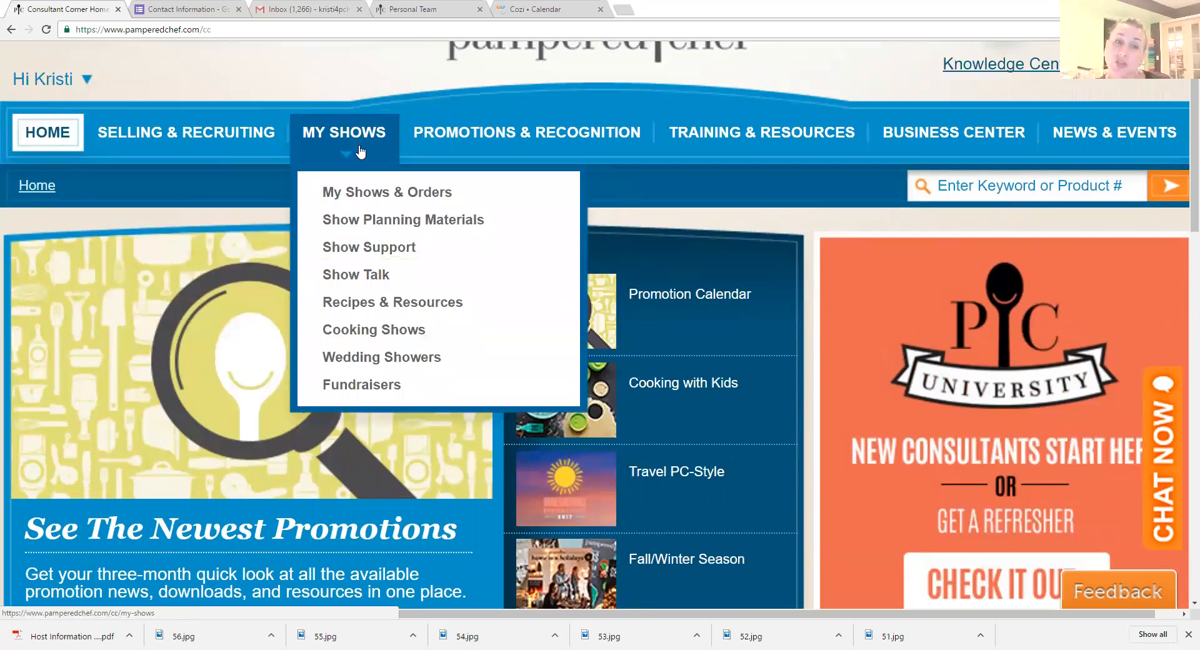
click(356, 195)
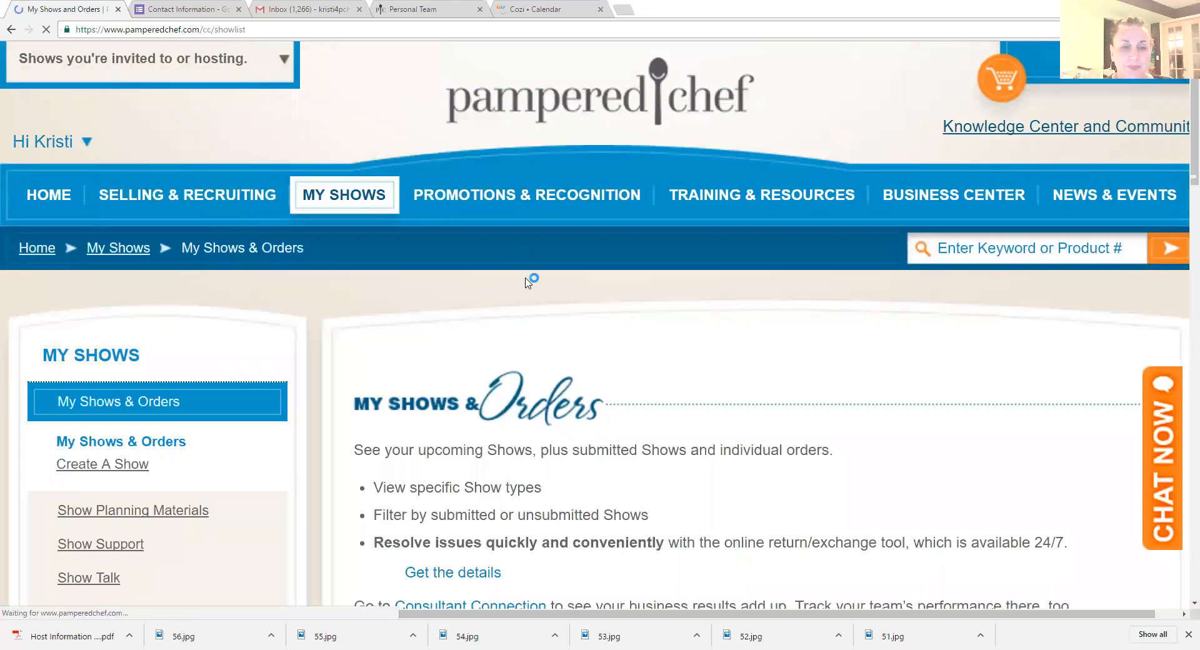
scroll(526, 280, down, 1)
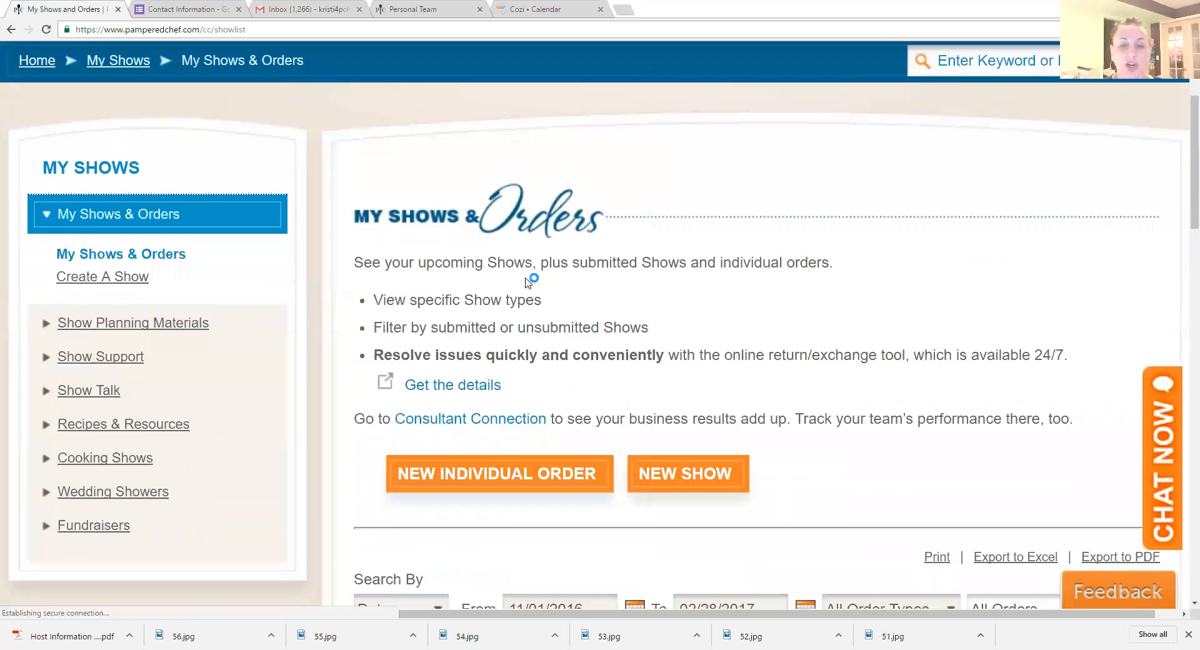
scroll(577, 286, down, 1)
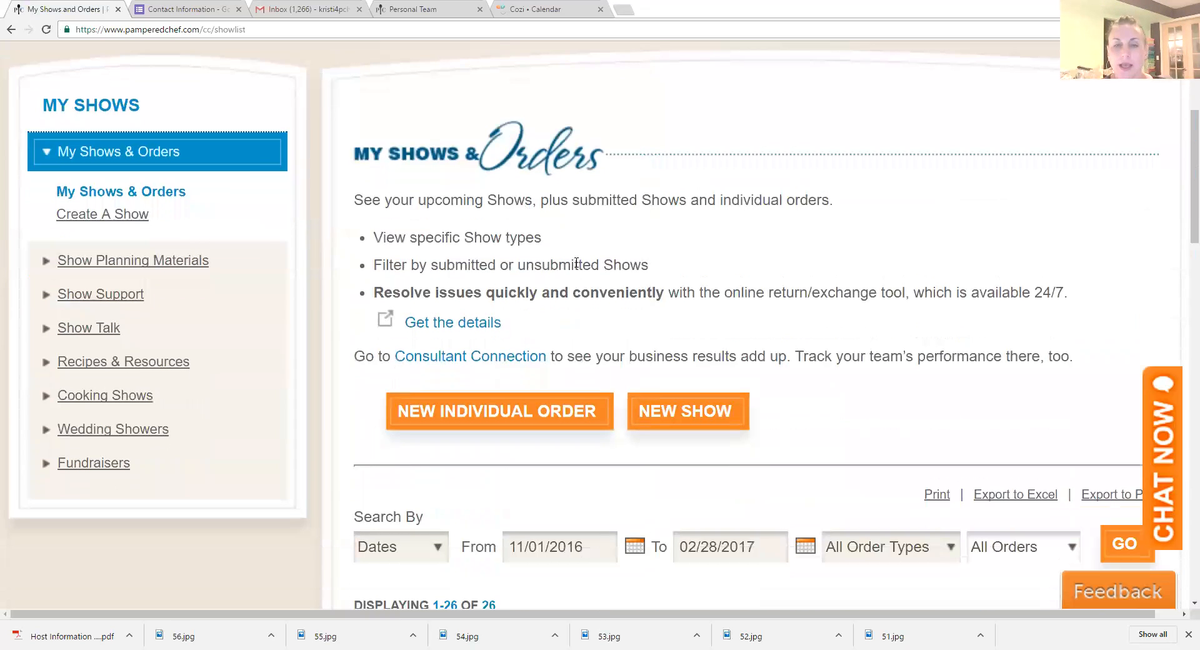
click(694, 411)
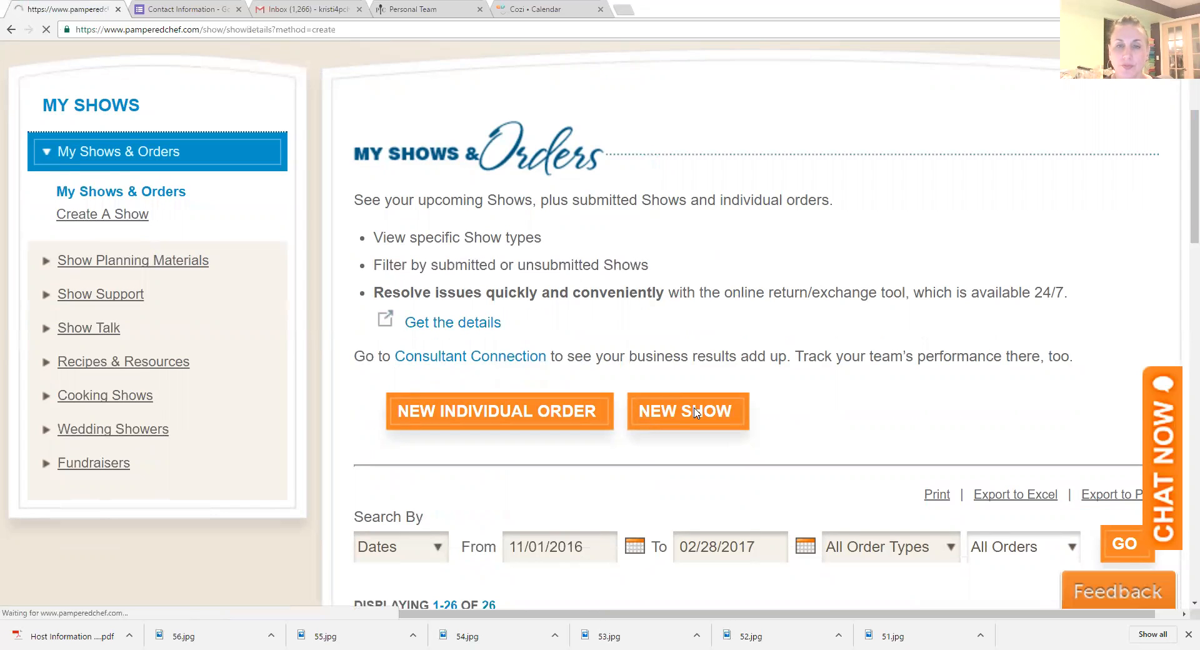
Step: Set the show type to Cooking and mark the show as a Virtual Party
scroll(693, 411, down, 7)
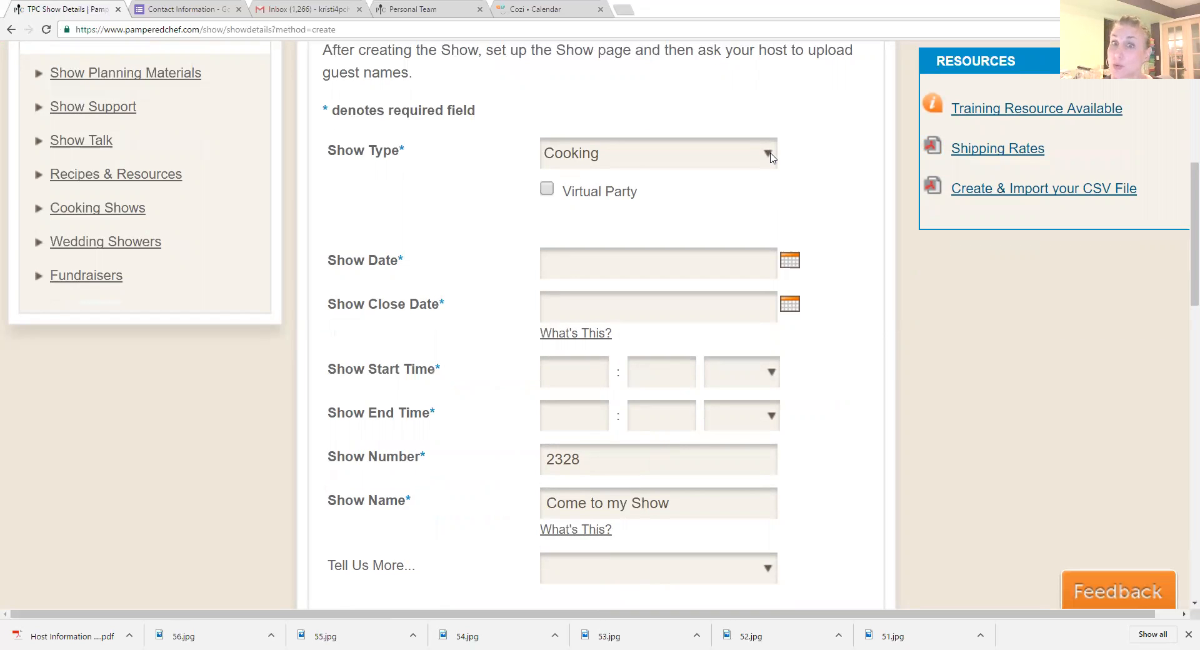
click(771, 156)
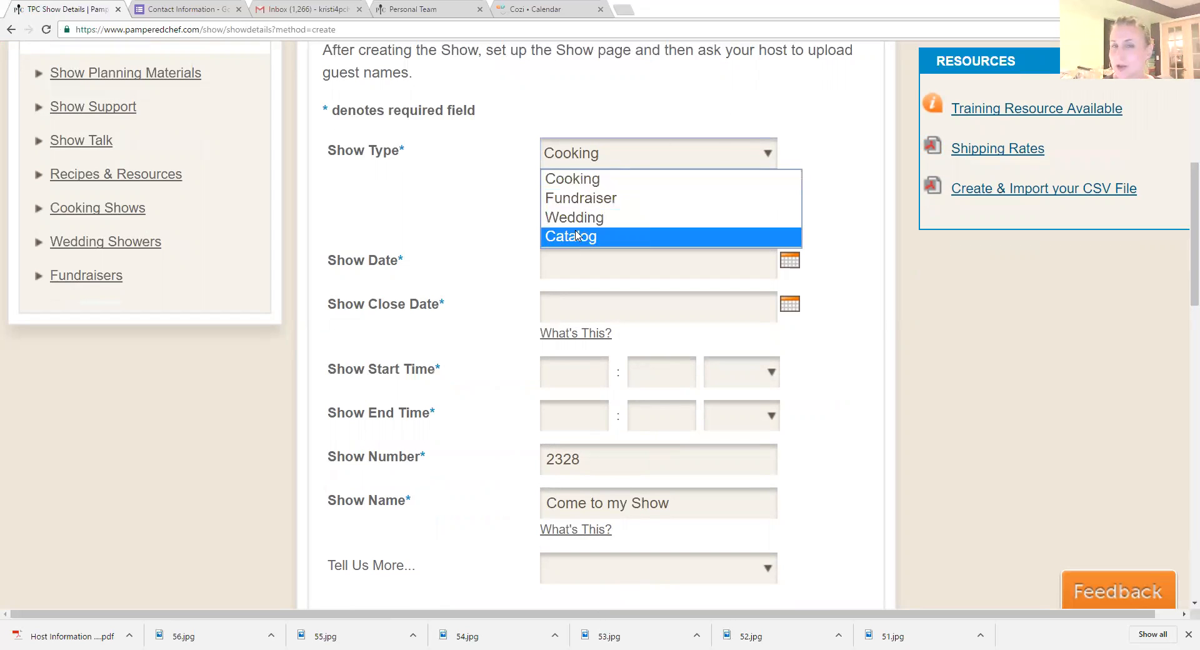
click(591, 181)
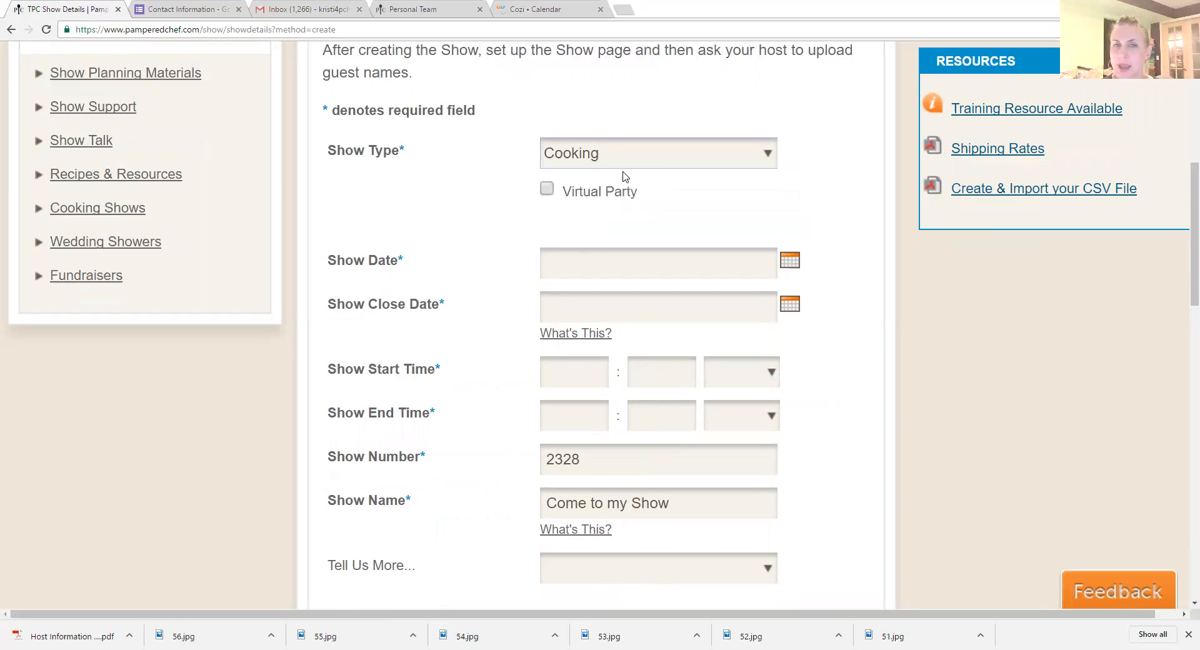
click(548, 194)
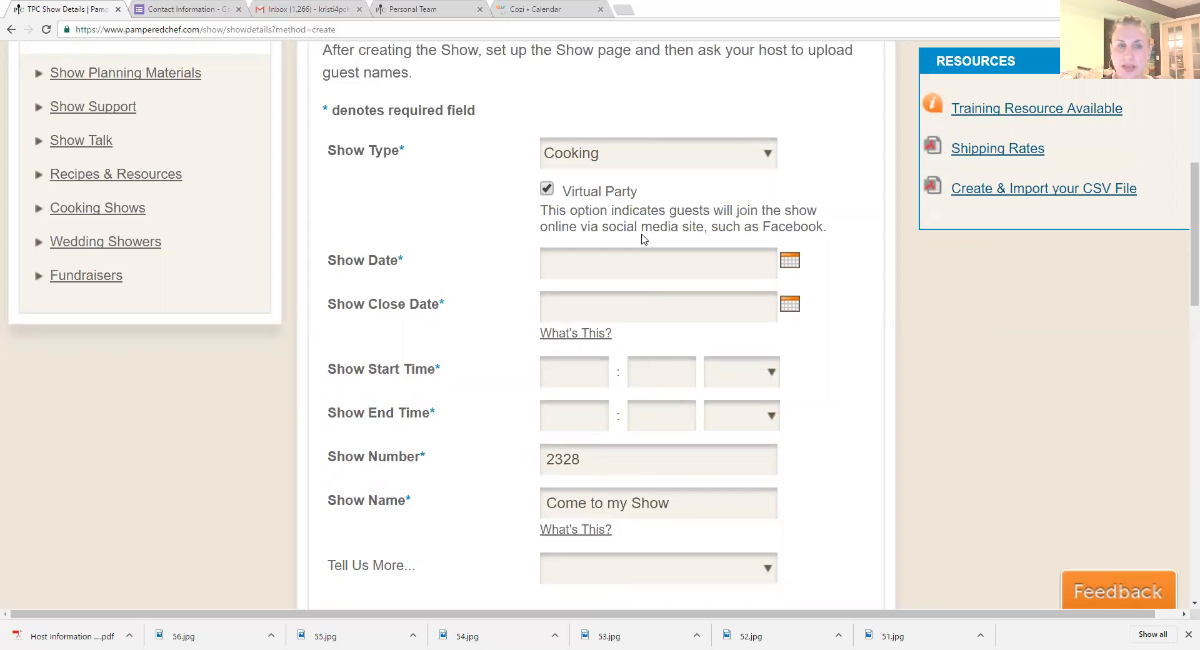
Step: Pick 01/04/2016 as the show date
click(789, 262)
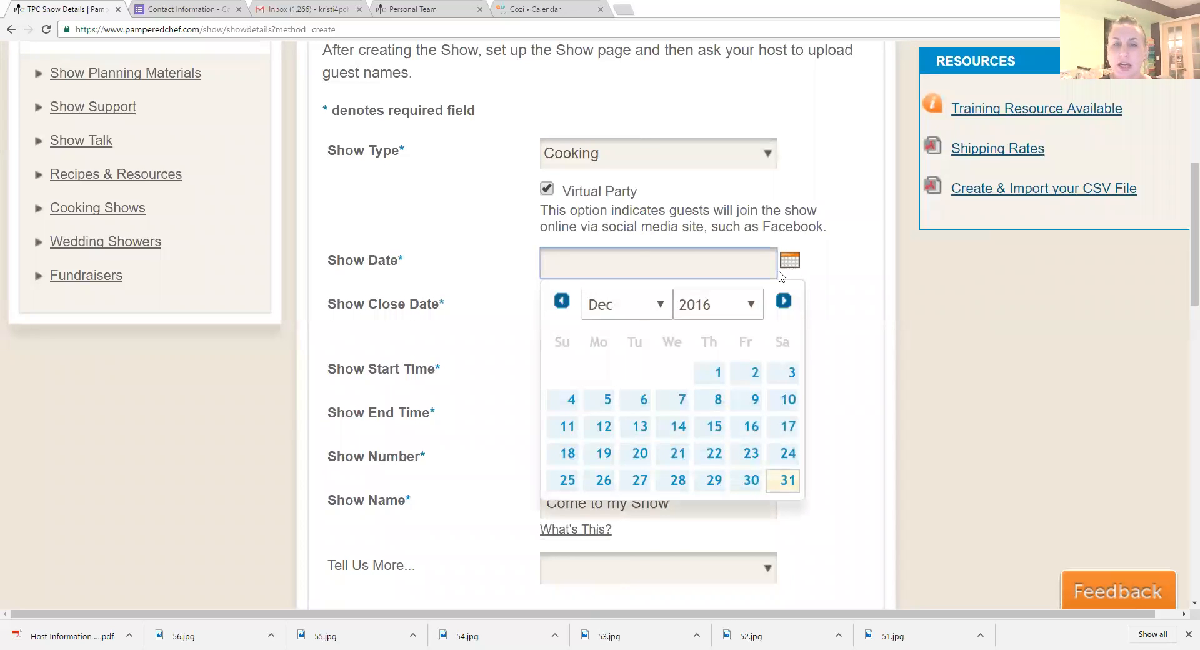
click(653, 301)
click(646, 334)
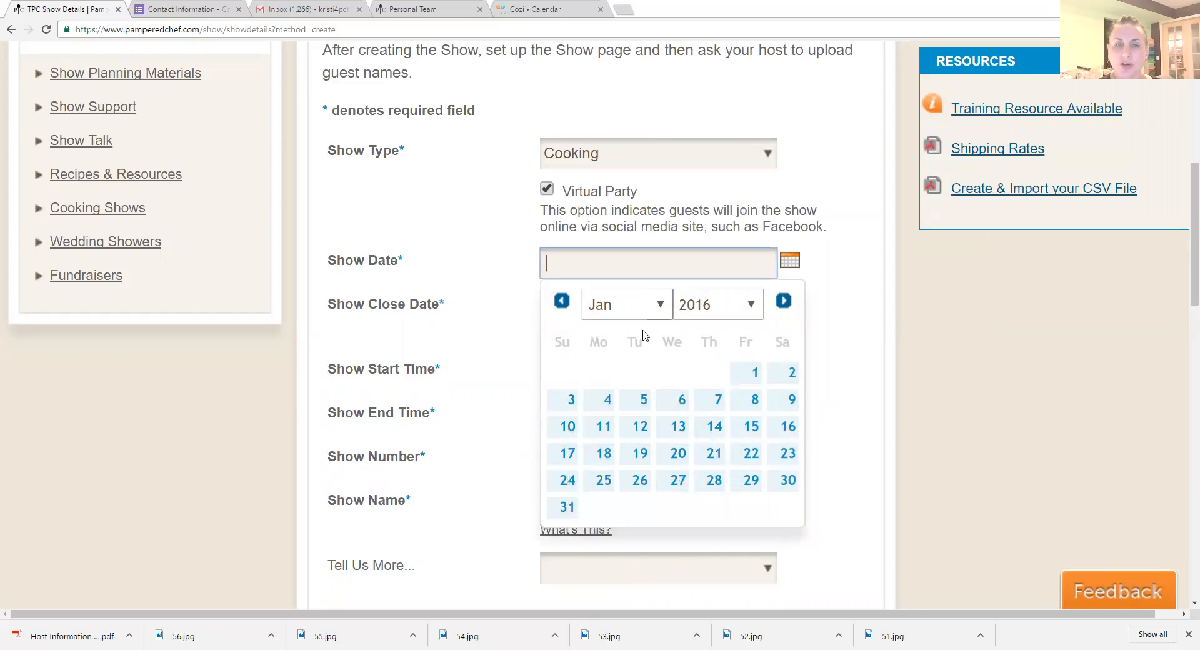
click(611, 404)
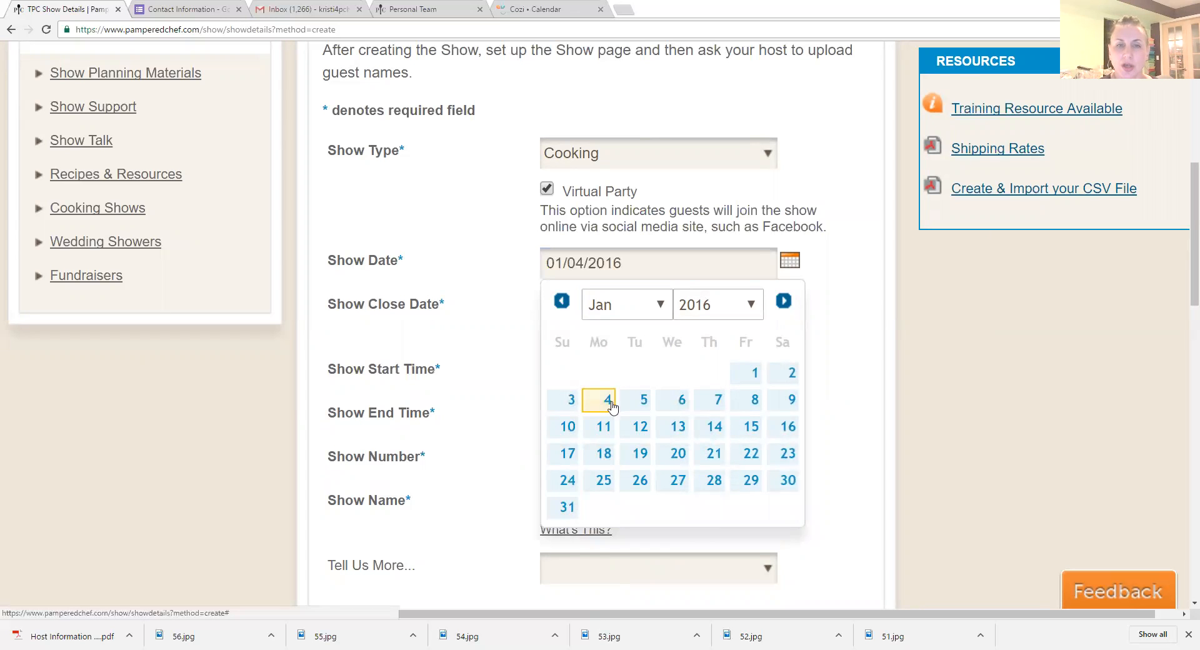
Step: Correct the show date to 01/02/2017 and set the show close date to 01/05/2017
click(791, 263)
click(750, 306)
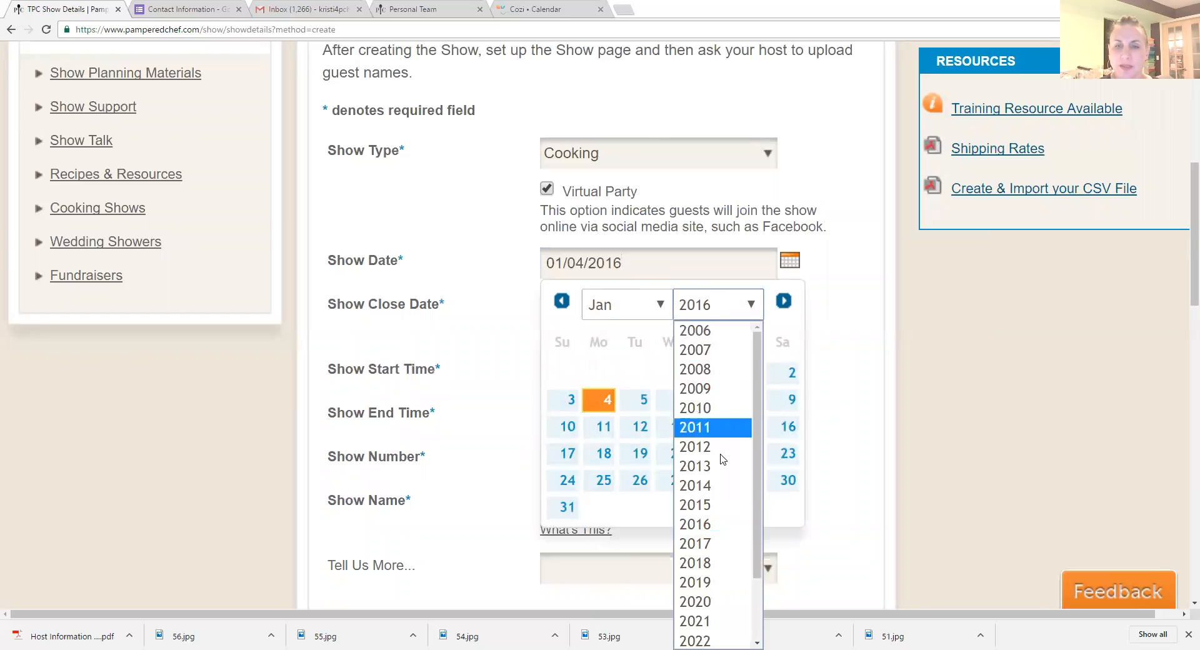
click(706, 543)
click(609, 373)
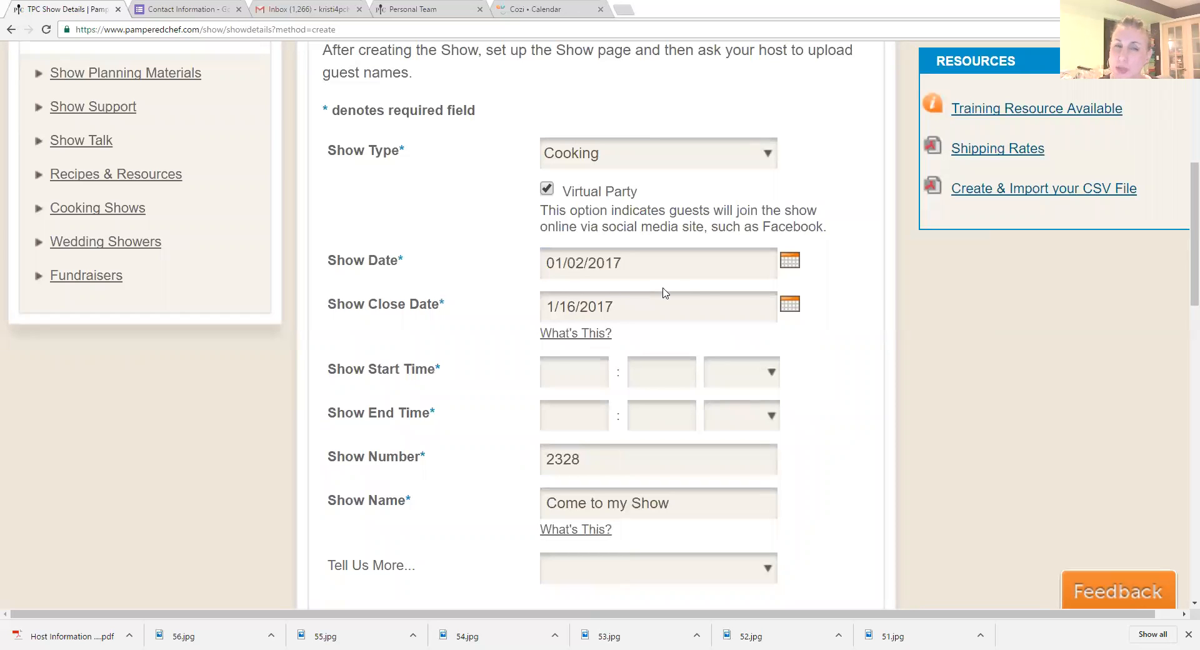
click(790, 305)
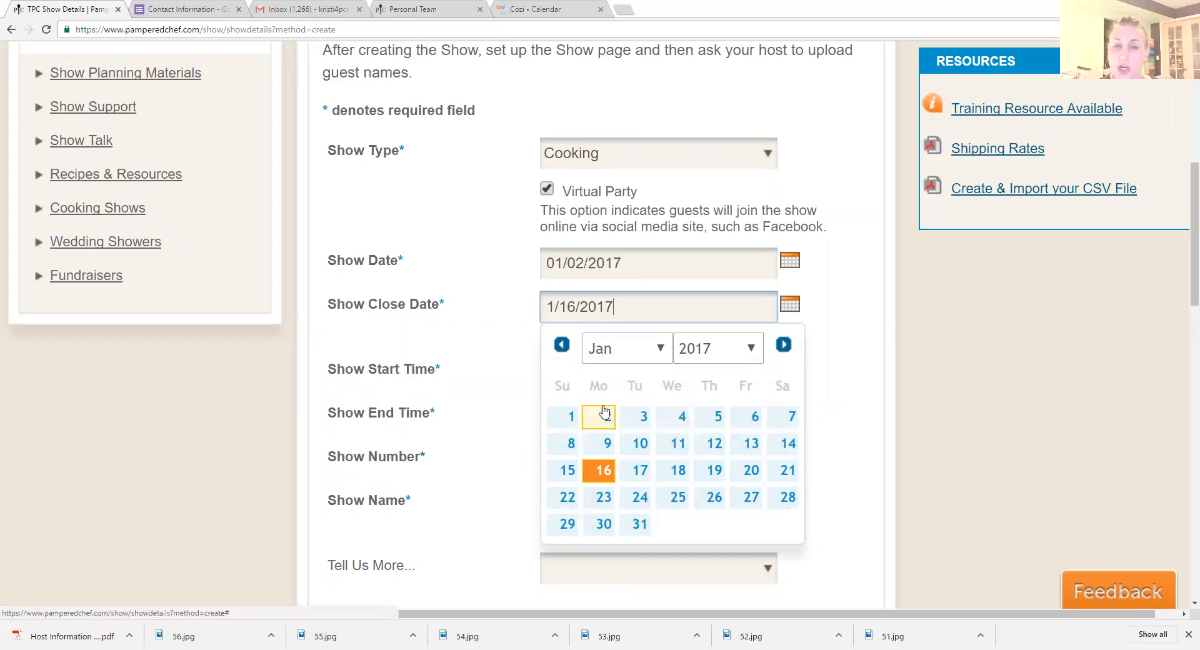
click(711, 417)
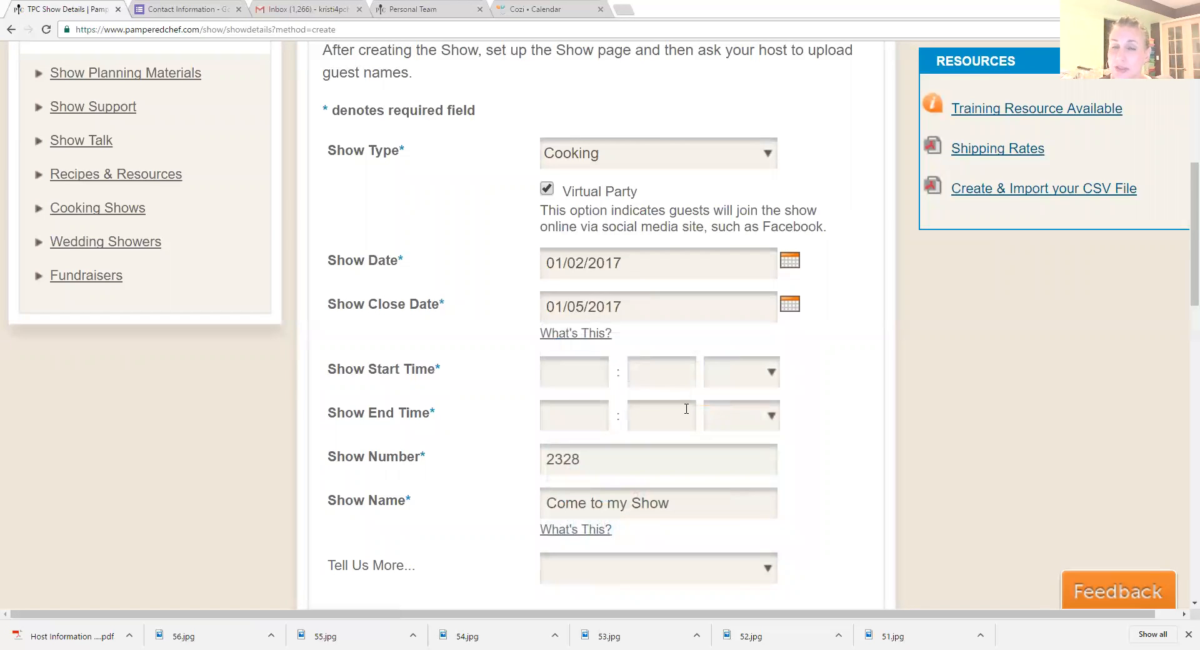
Step: Set the show start time to 07:30 PM
click(591, 370)
text(07)
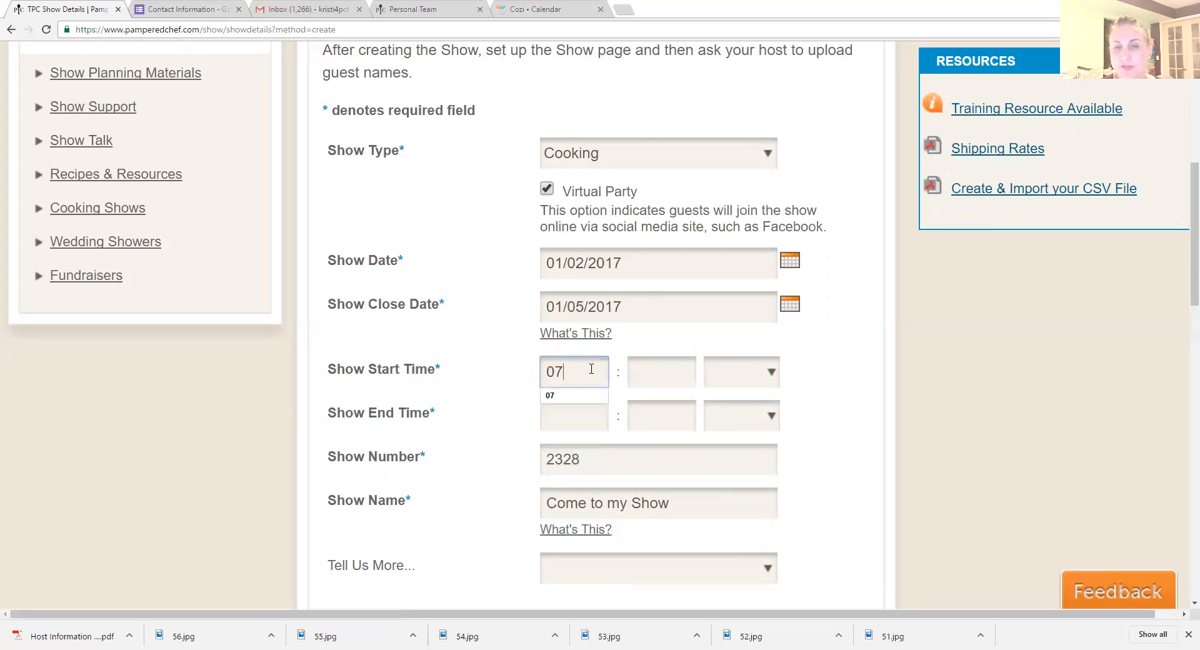
click(671, 379)
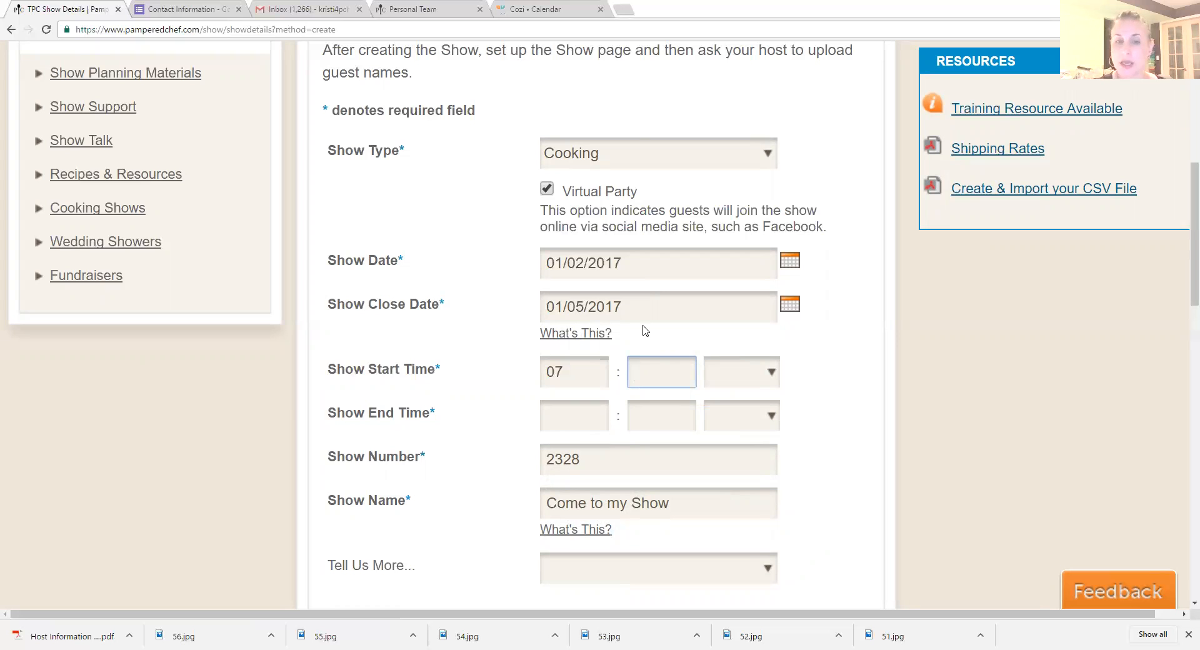
text(30)
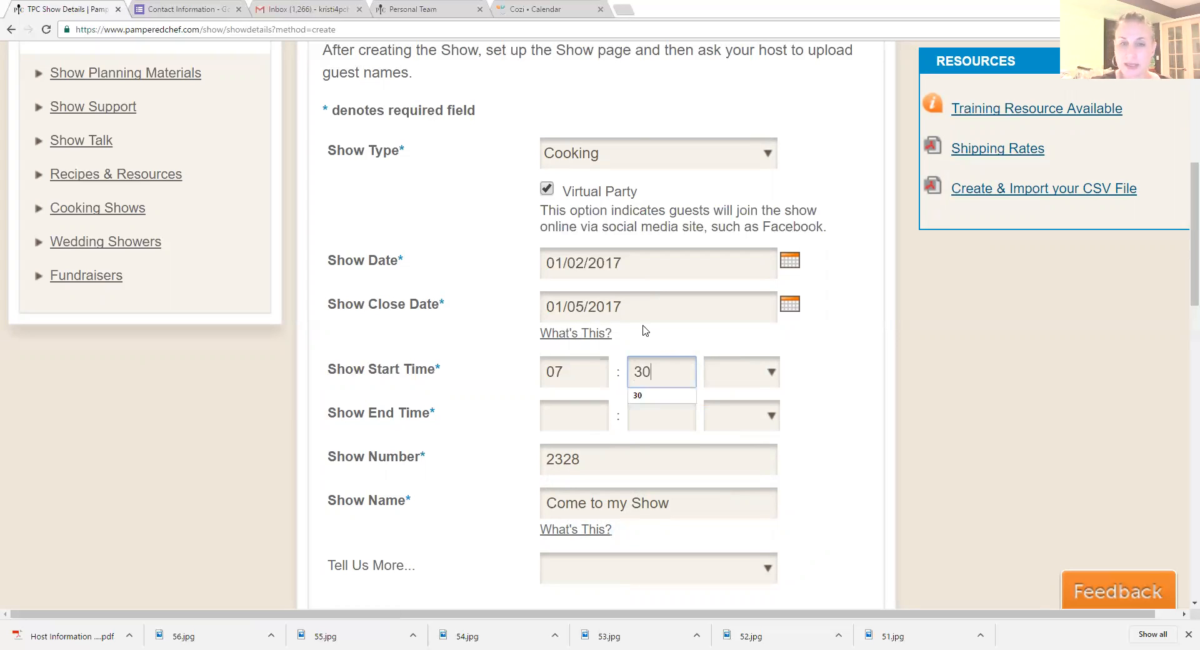
click(770, 373)
click(756, 416)
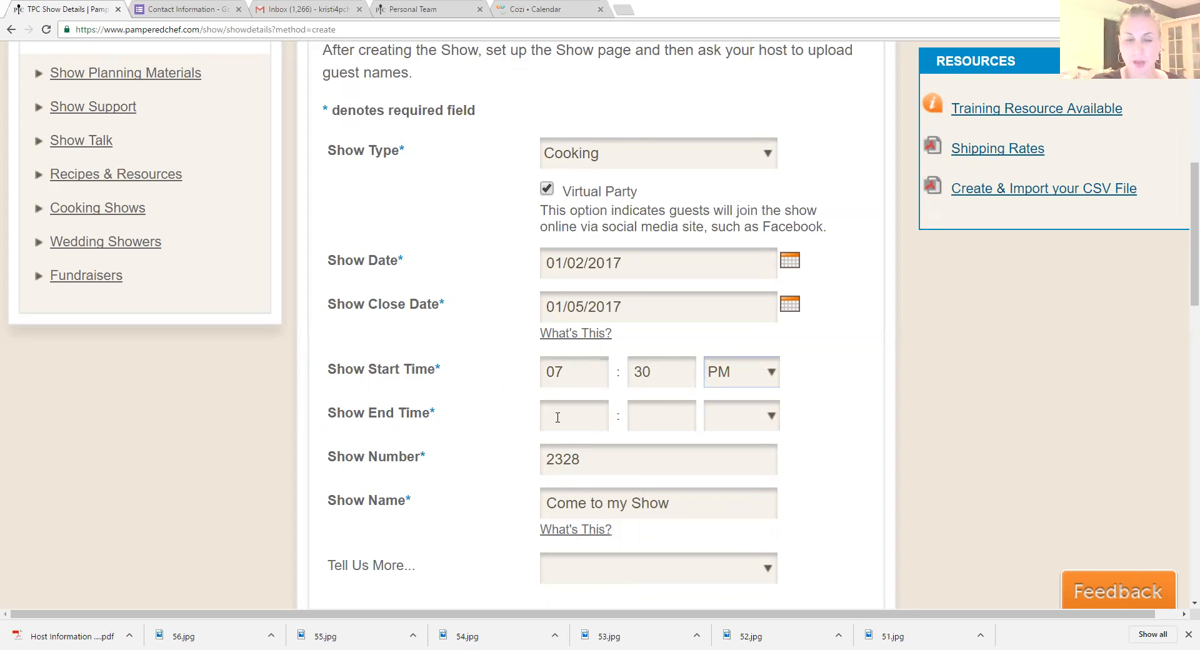
Step: Set the show end time to 08:30 PM
click(557, 417)
text(08)
click(657, 420)
text(30)
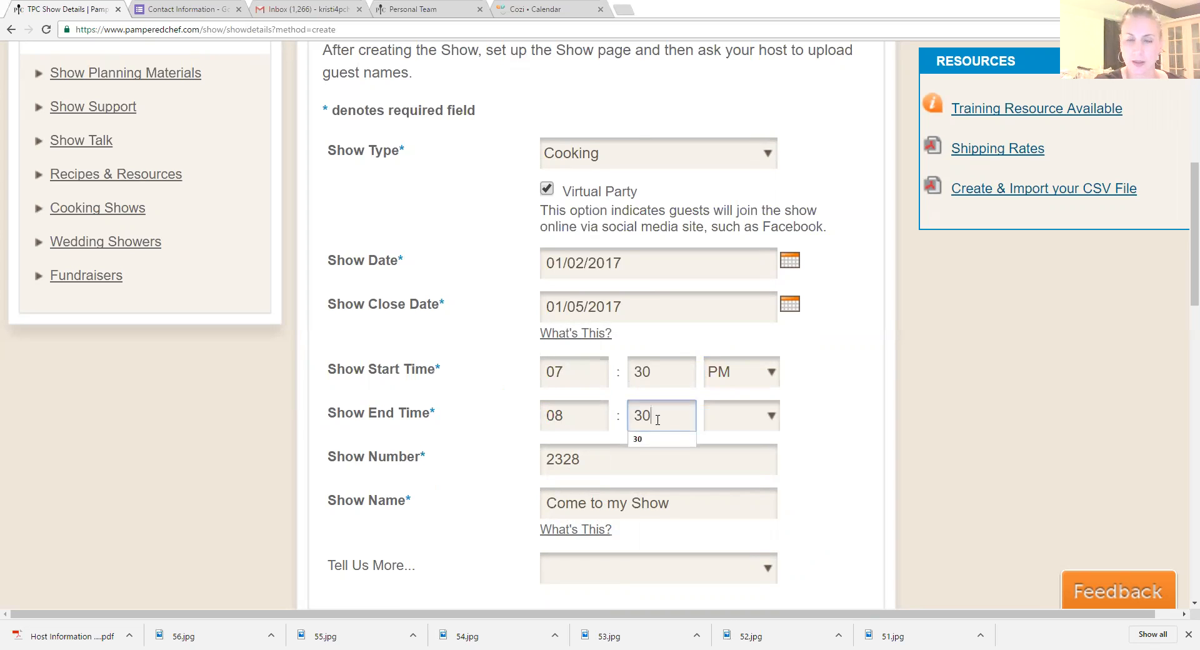
click(774, 423)
click(757, 462)
Step: Replace the default show name with "Jump on and see what's NEW with Pampered Chef"
scroll(741, 495, down, 1)
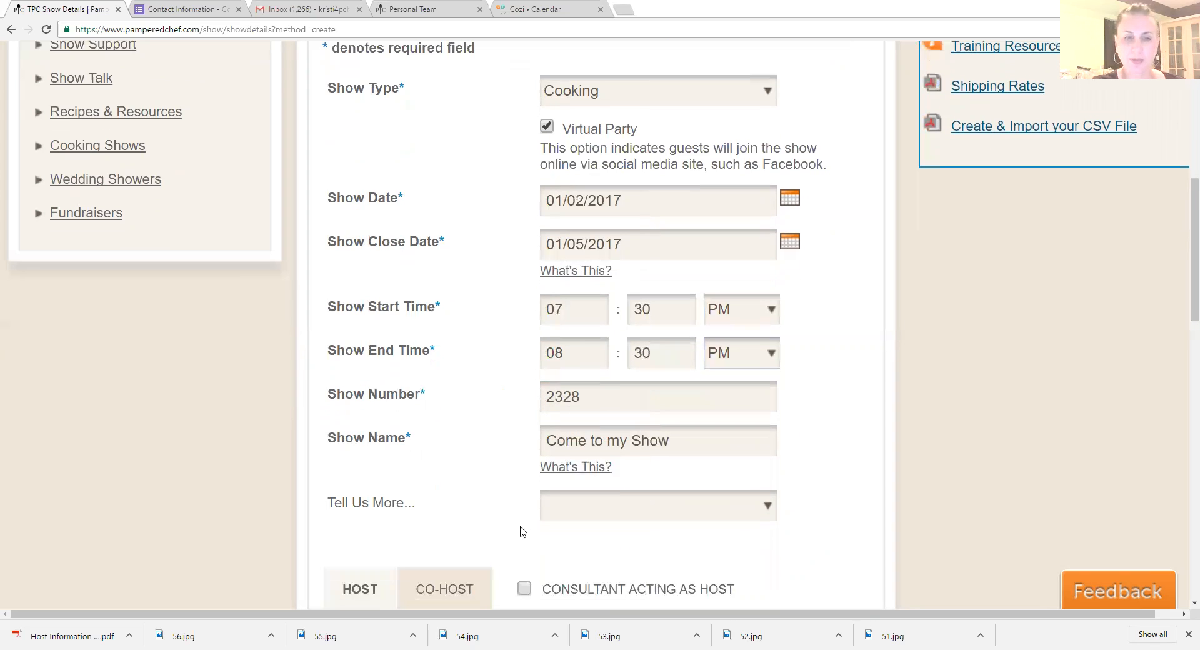
drag(681, 447, 513, 447)
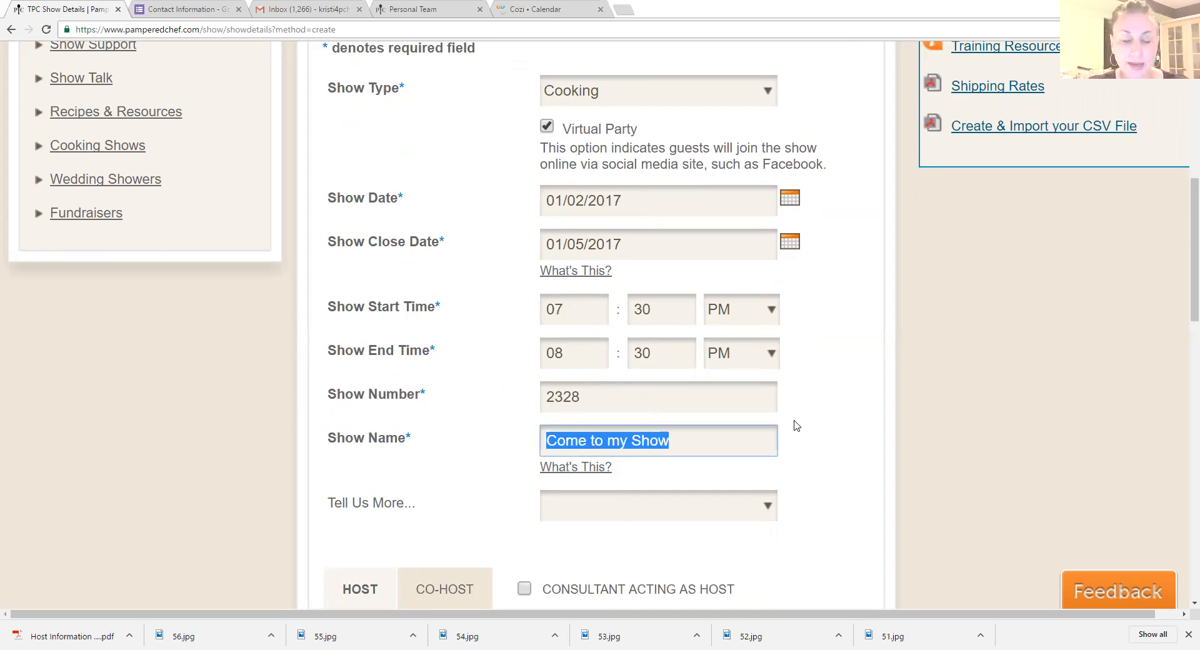
text(C)
key(BackSpace)
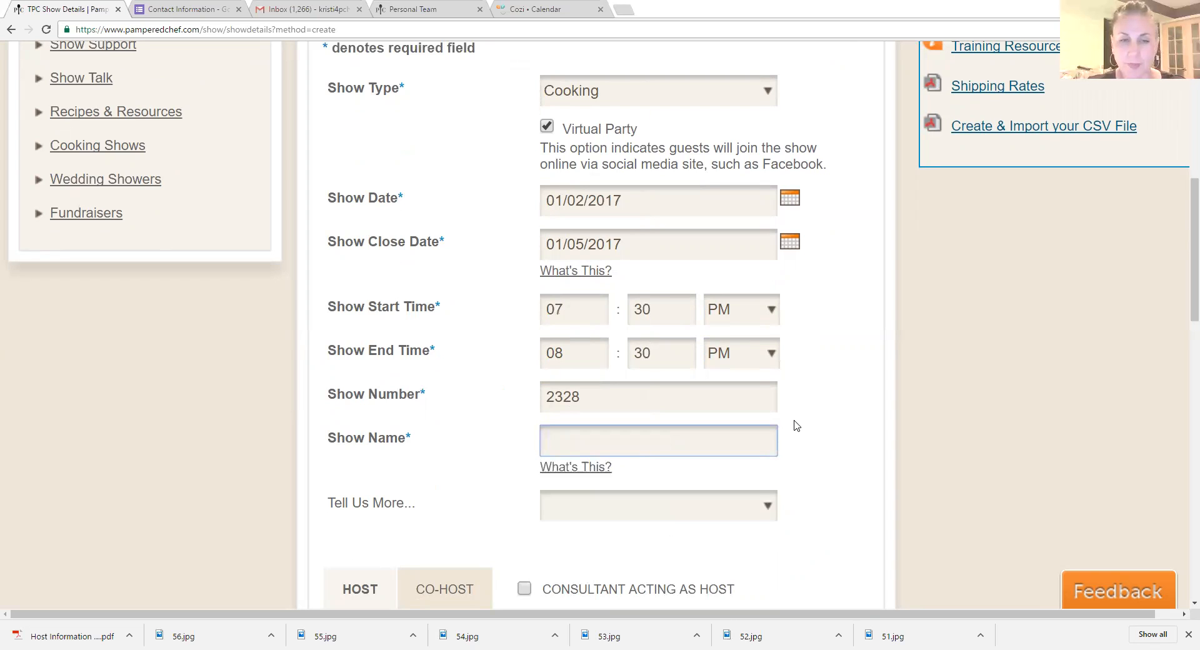
text(Jump)
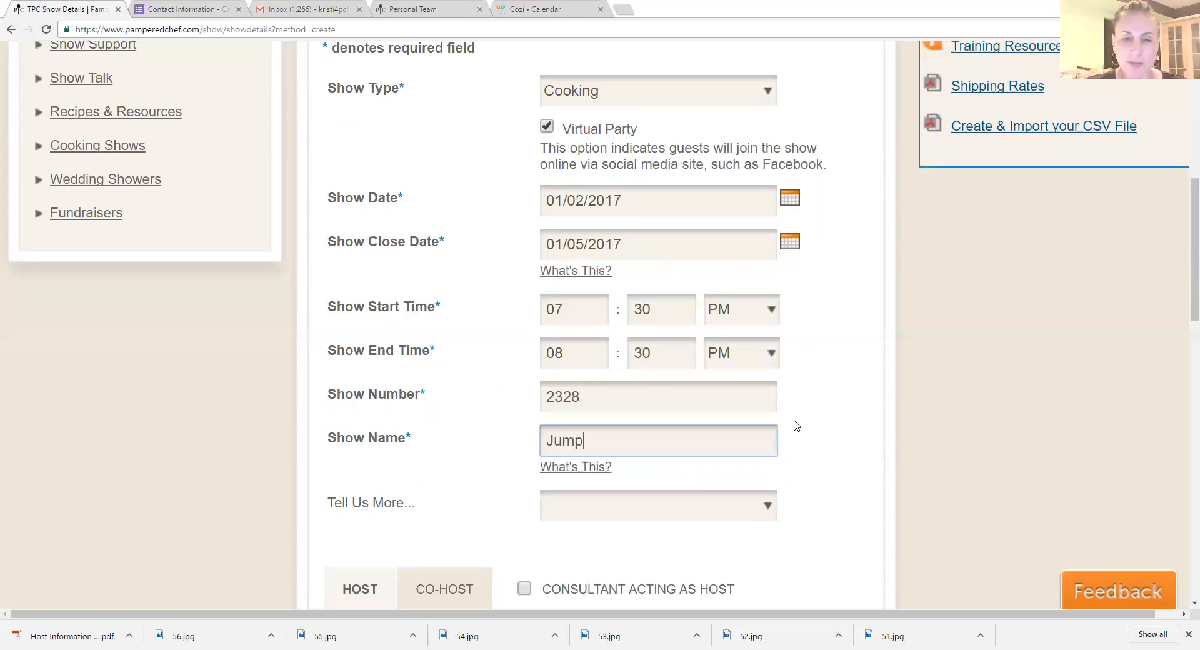
text( on a nd)
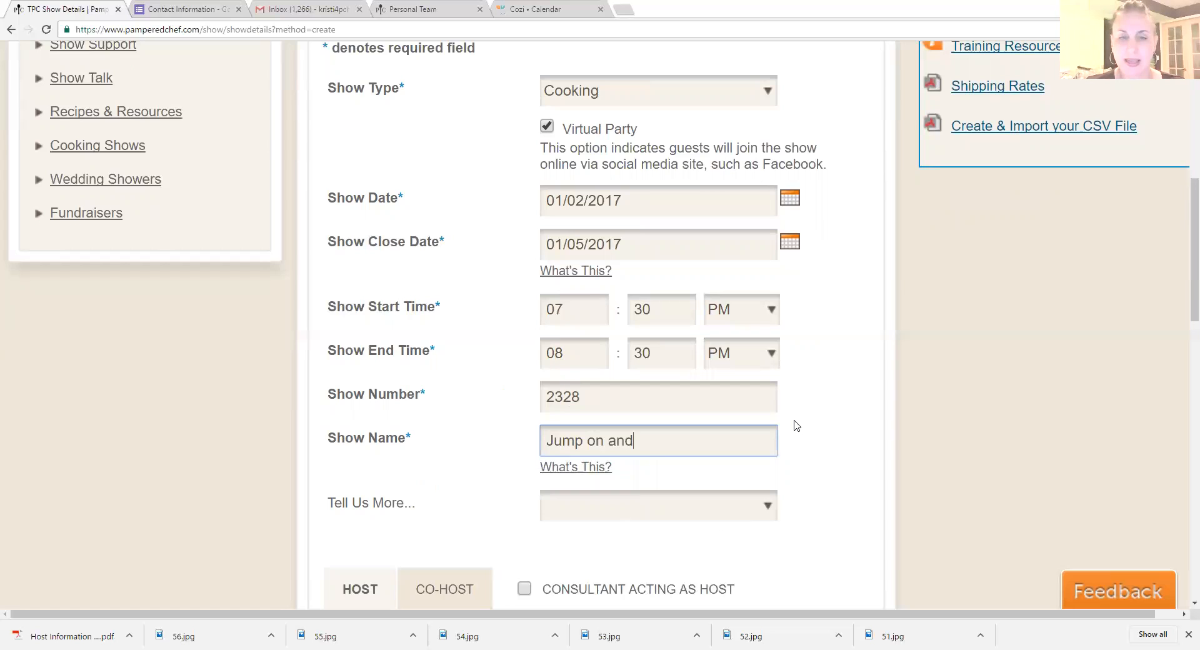
text( see what =')
key(BackSpace)
key(BackSpace)
key(BackSpace)
text(s)
key(BackSpace)
text('s)
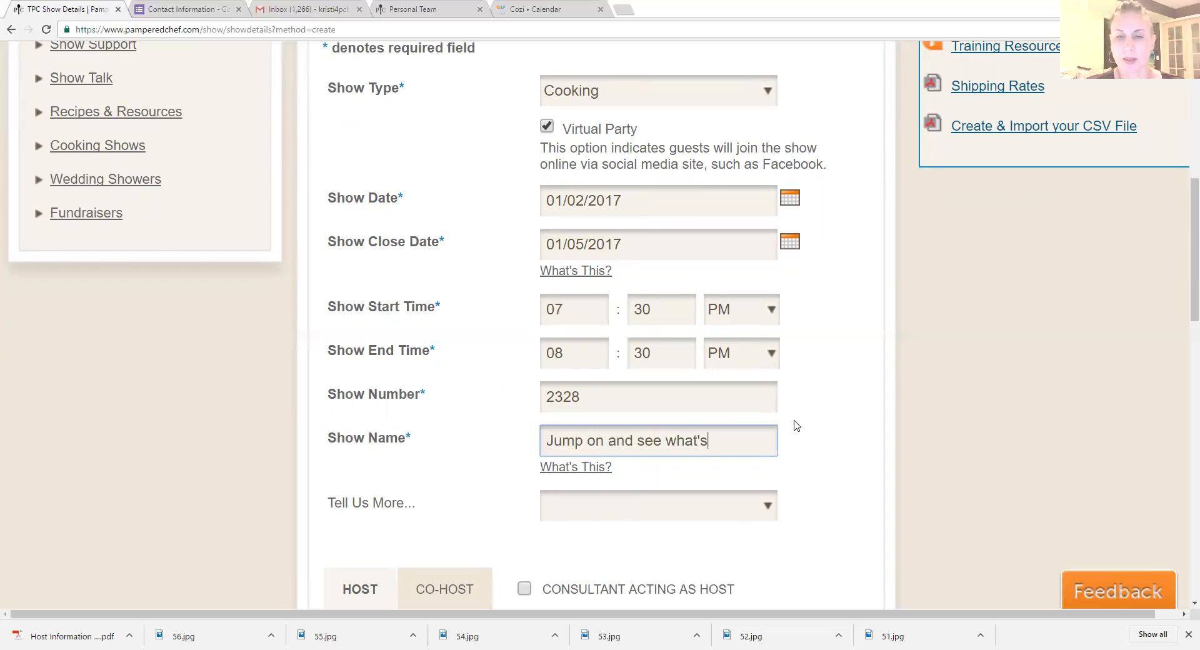
text( NEW with Pampered Chef)
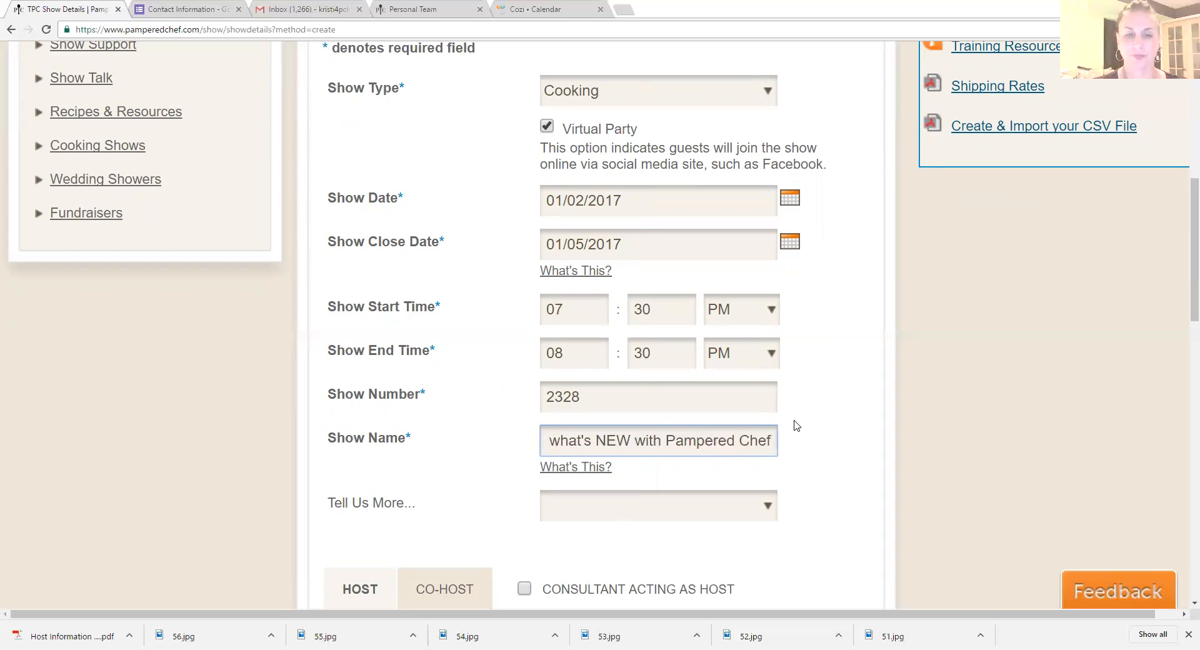
scroll(797, 425, down, 2)
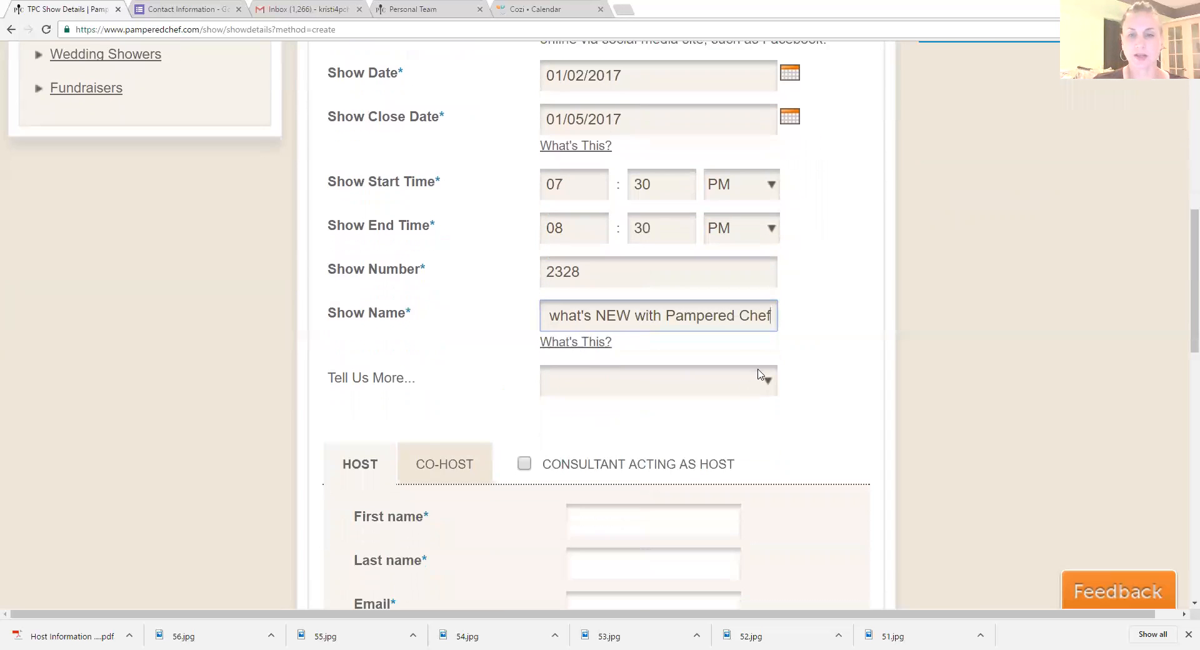
Step: Classify the show as a Virtual Party under Tell Us More and mark the consultant as acting host
click(767, 383)
click(665, 522)
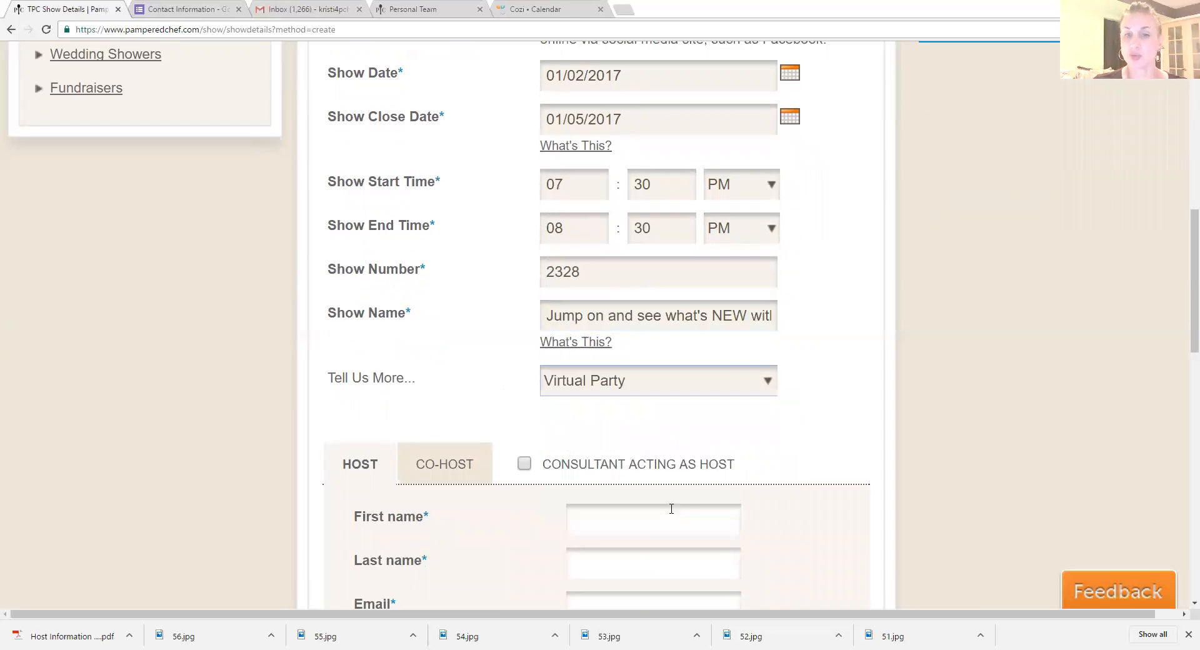
scroll(636, 263, down, 4)
click(636, 268)
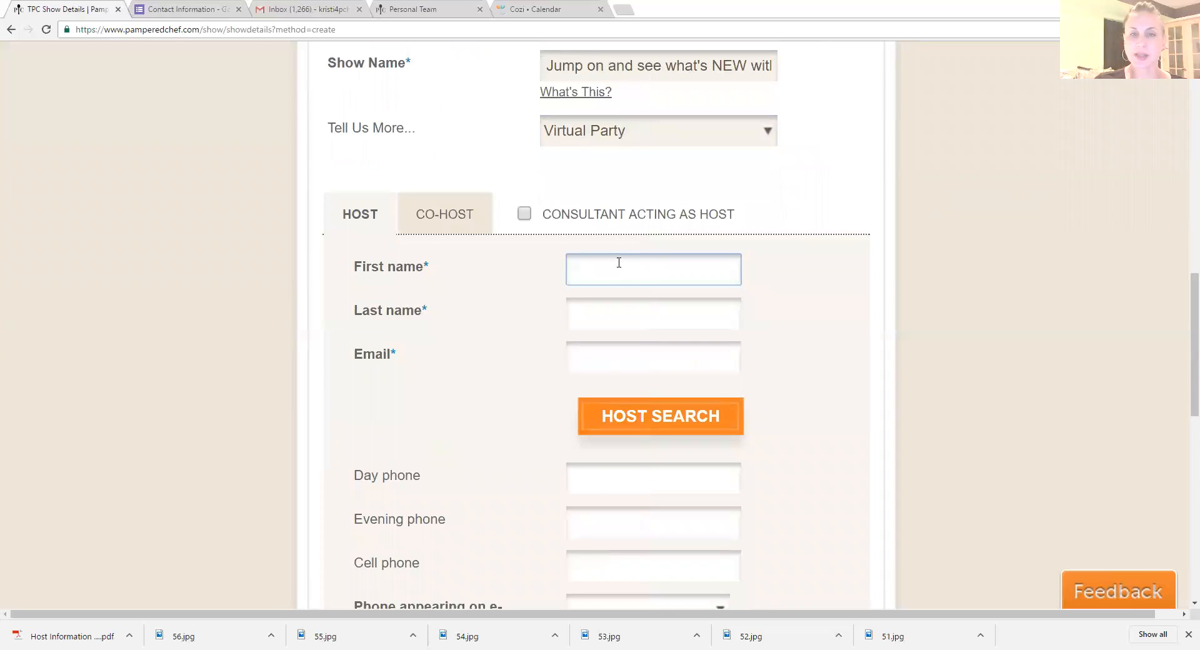
click(524, 214)
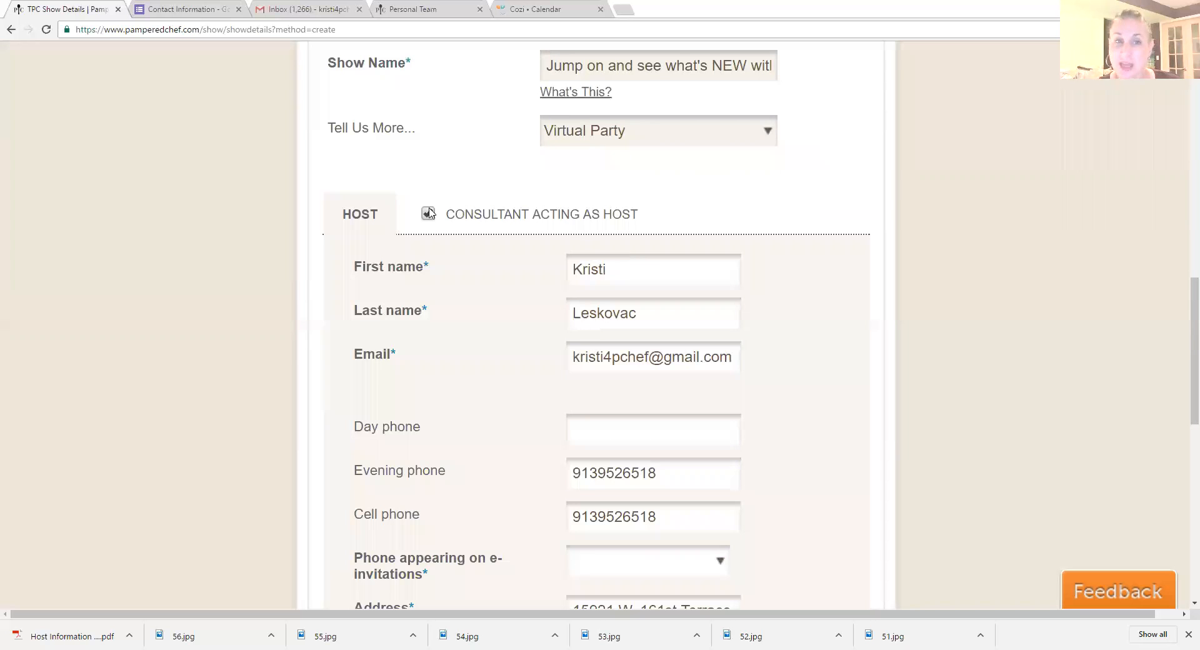
Step: Try to create the show with the filled-in host details and accept the matching customer record
scroll(671, 409, down, 4)
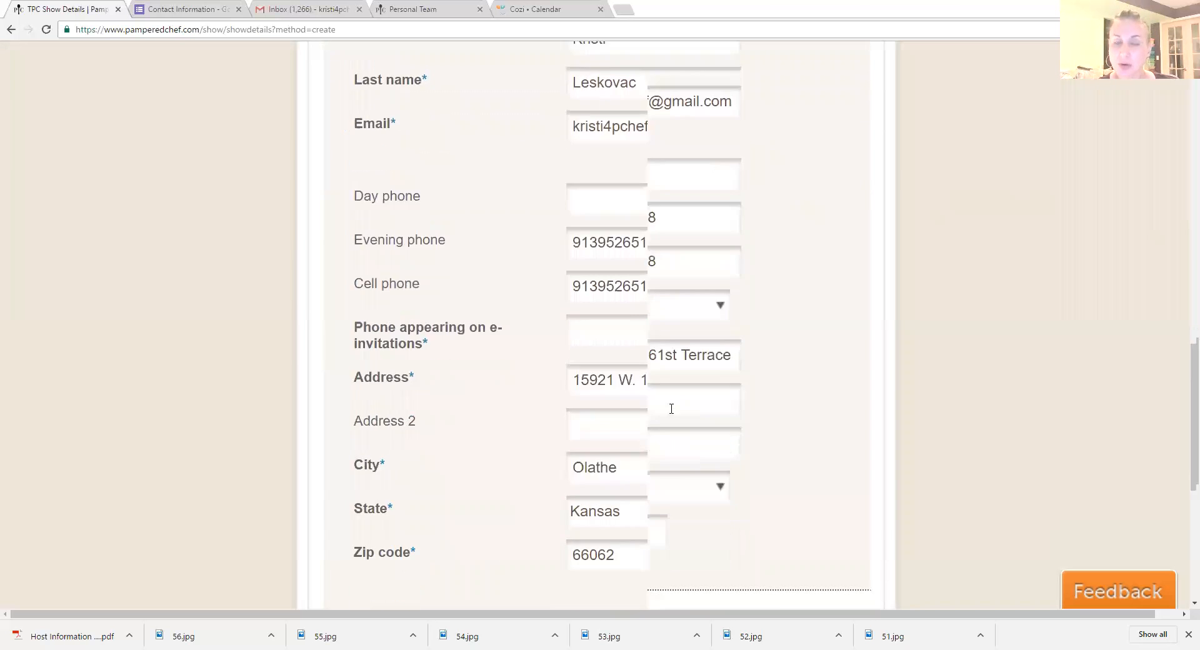
scroll(671, 409, down, 5)
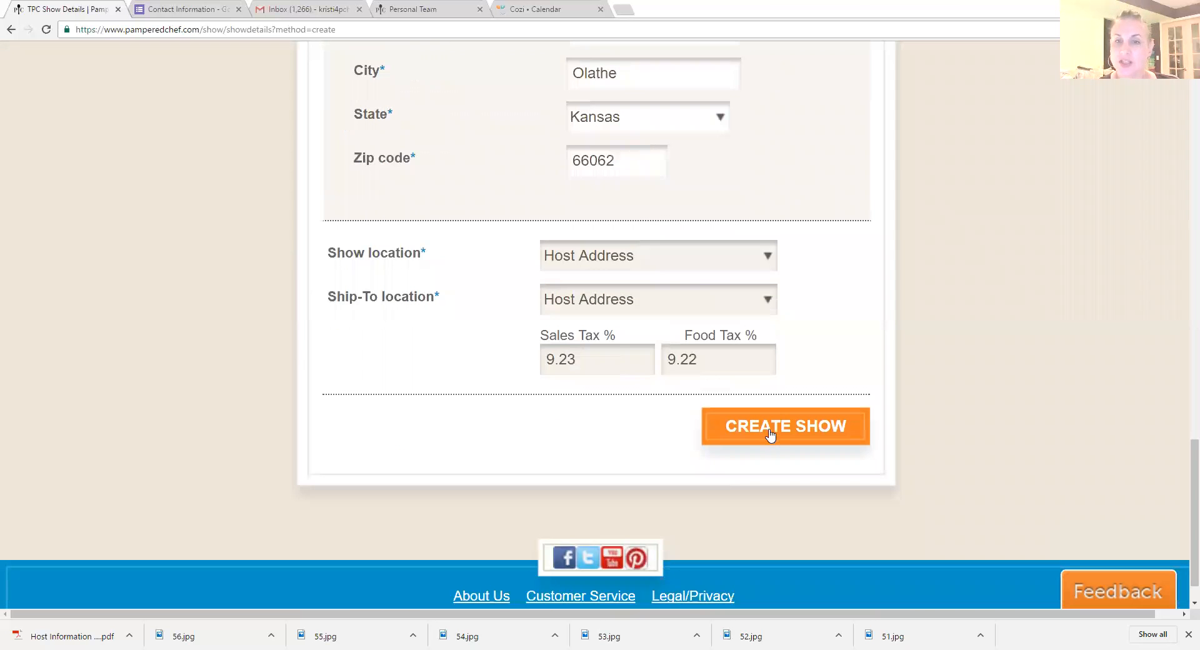
click(772, 430)
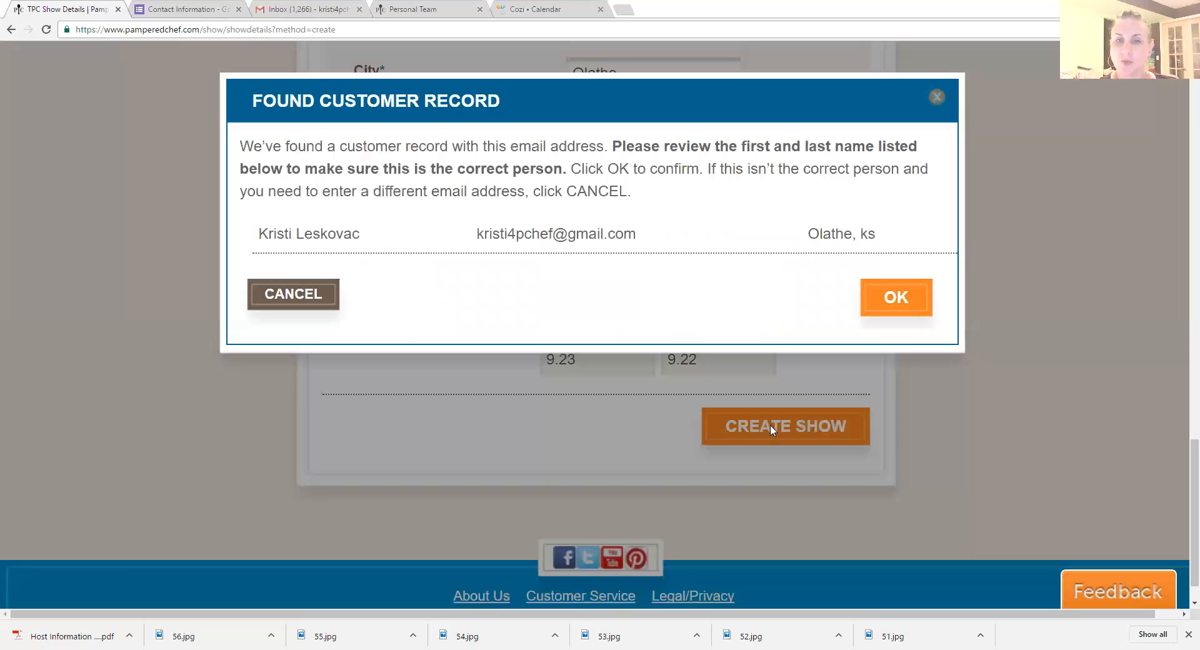
click(896, 298)
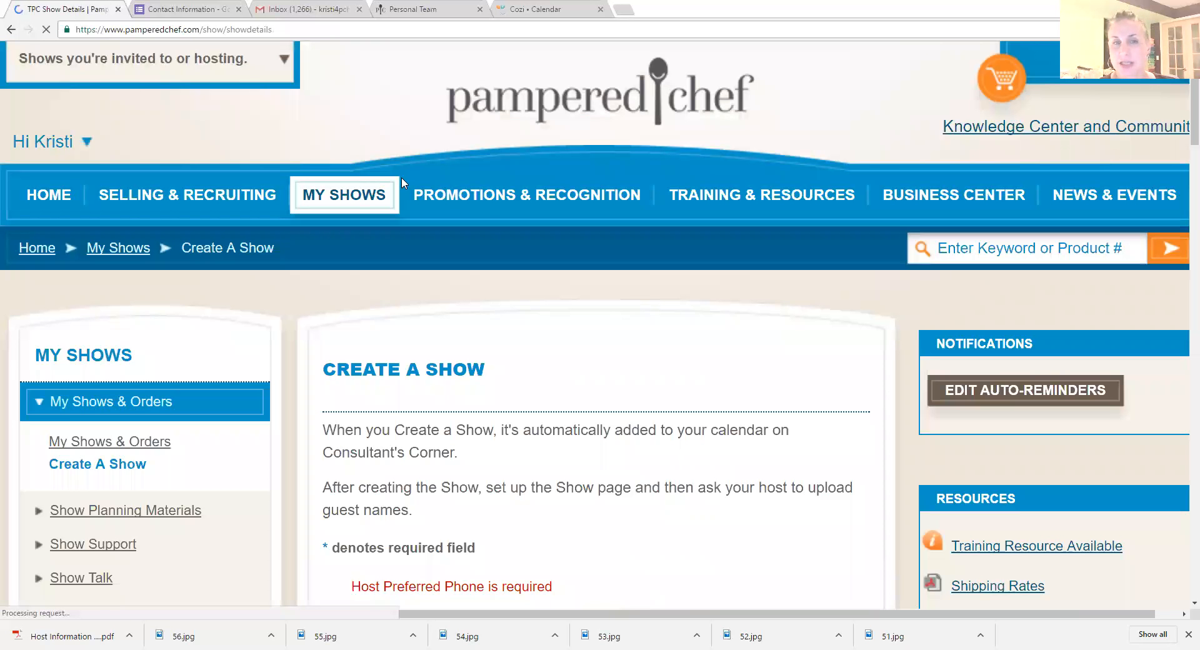
Step: Set the phone appearing on e-invitations to Cell, create the show, and dismiss the confirmation
scroll(591, 384, down, 10)
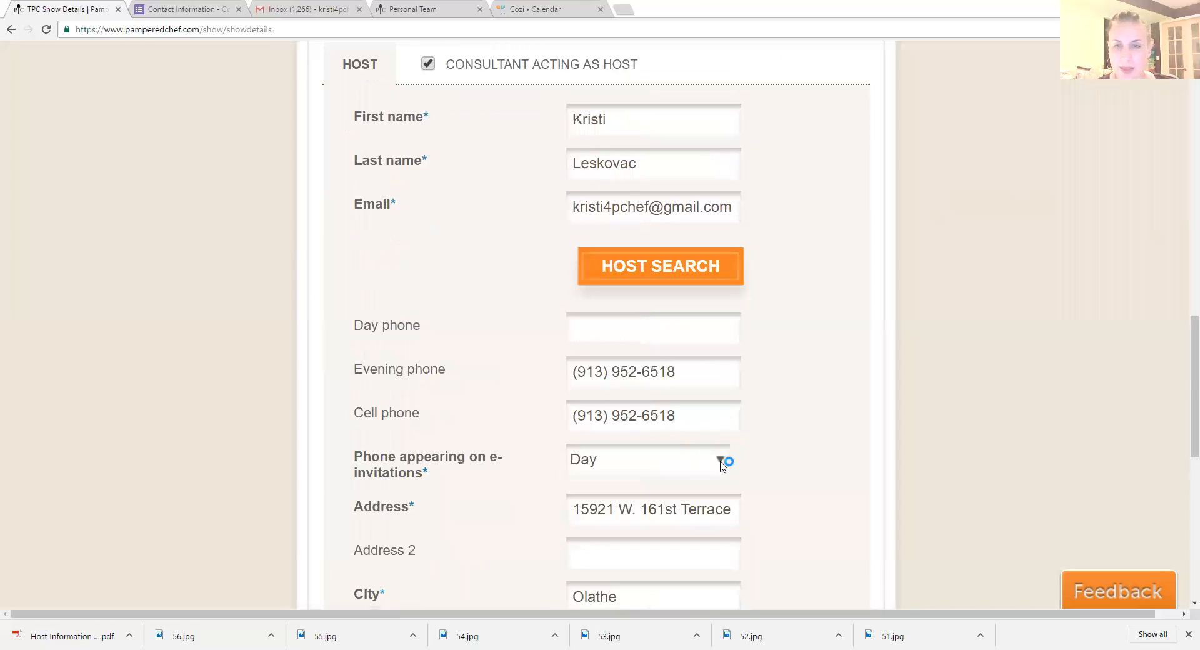
click(720, 462)
click(694, 544)
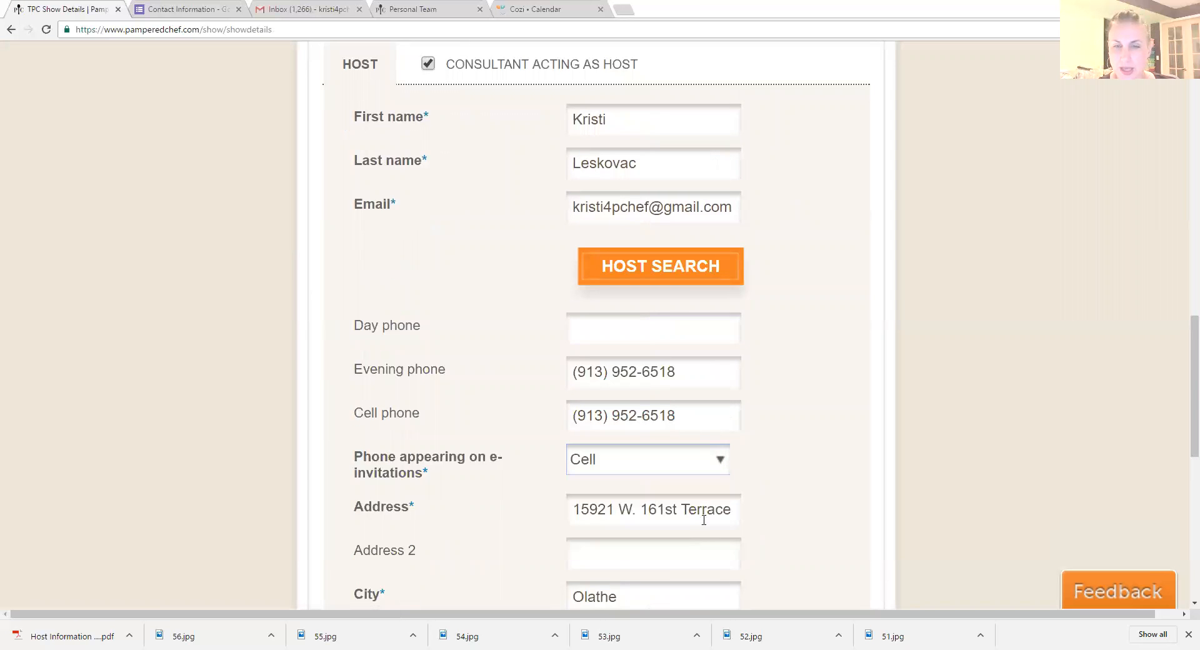
scroll(771, 448, down, 10)
click(777, 386)
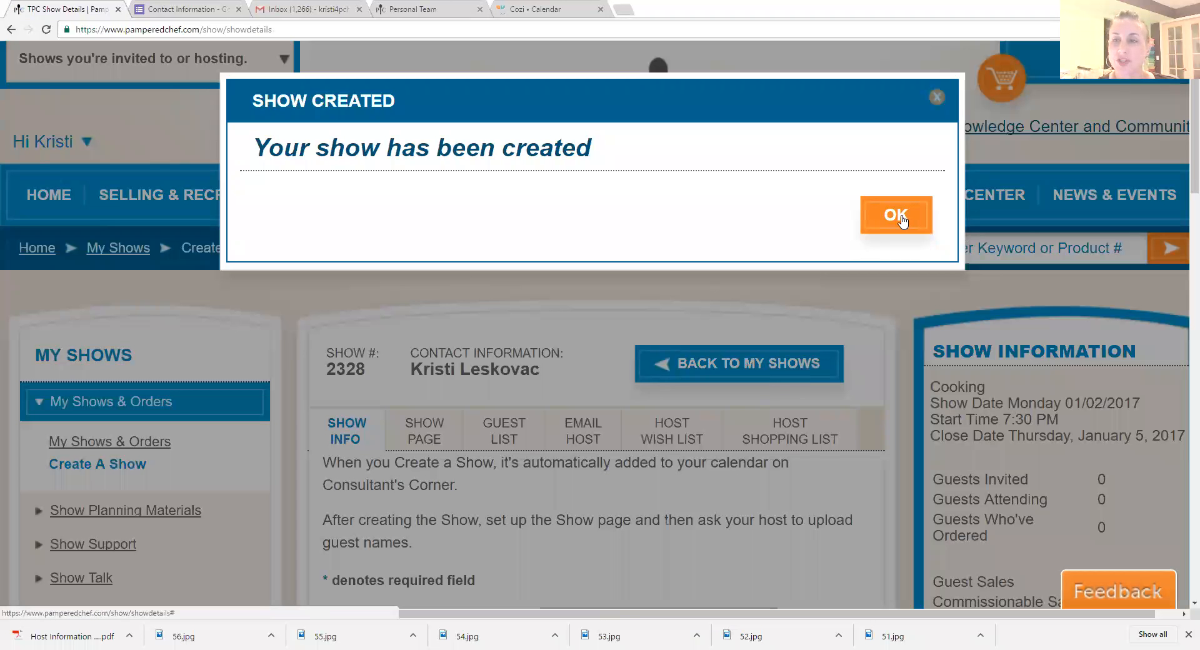
click(900, 219)
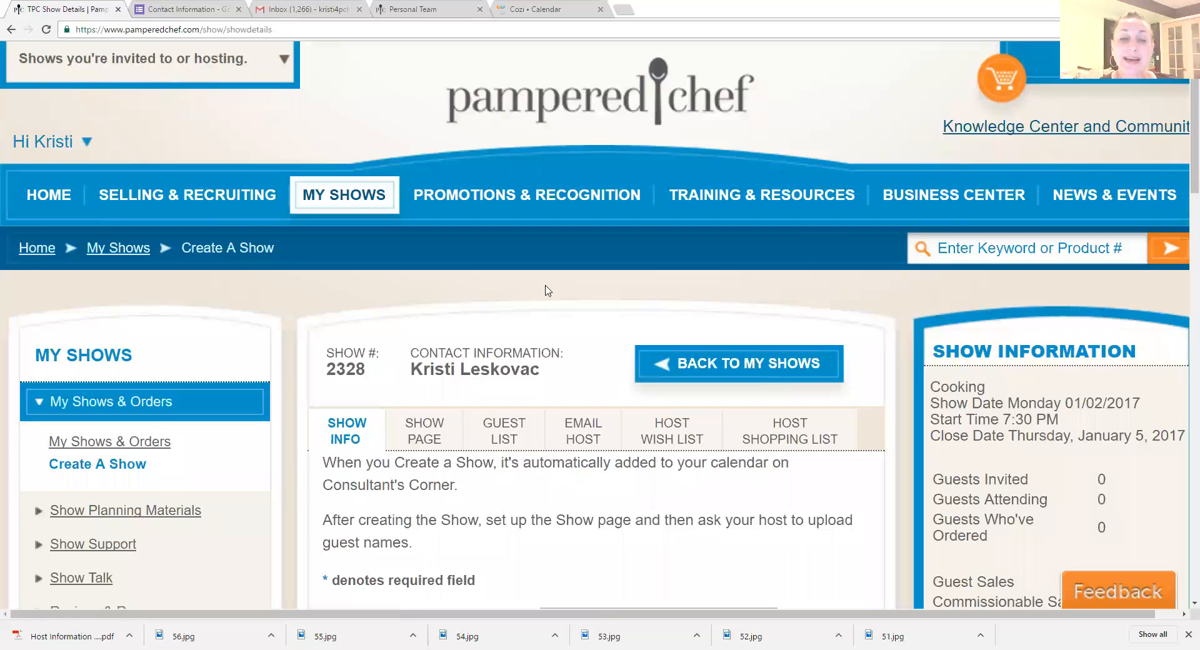
Step: Open the Show Page settings of the new show
scroll(546, 289, down, 3)
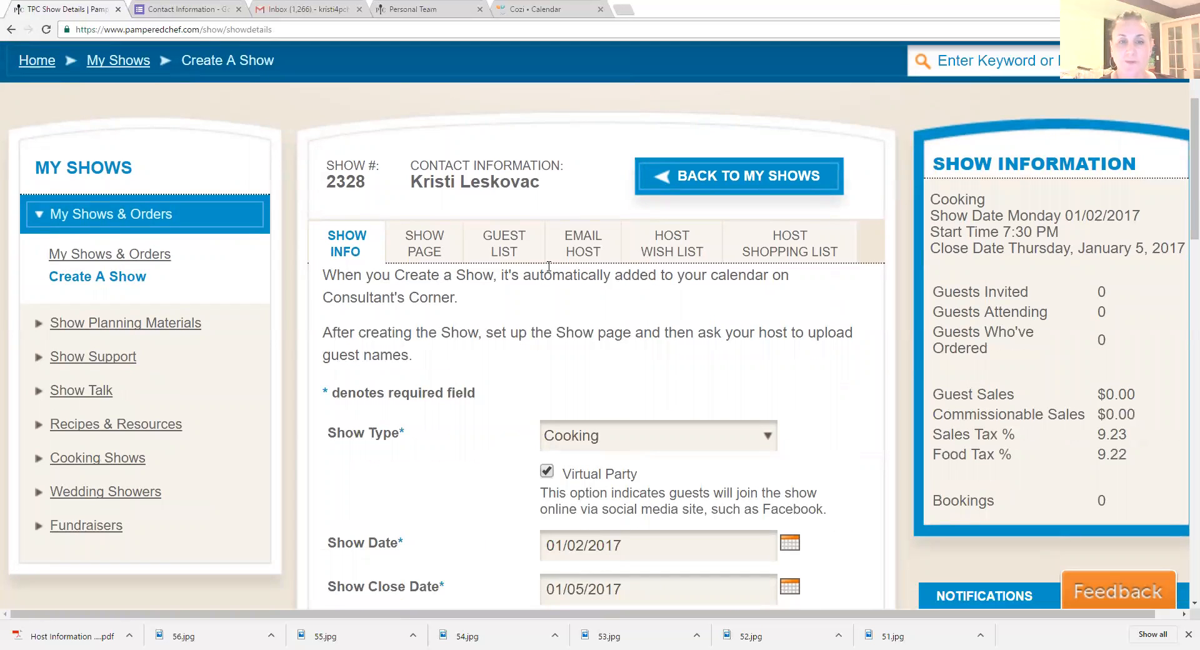
scroll(545, 269, down, 1)
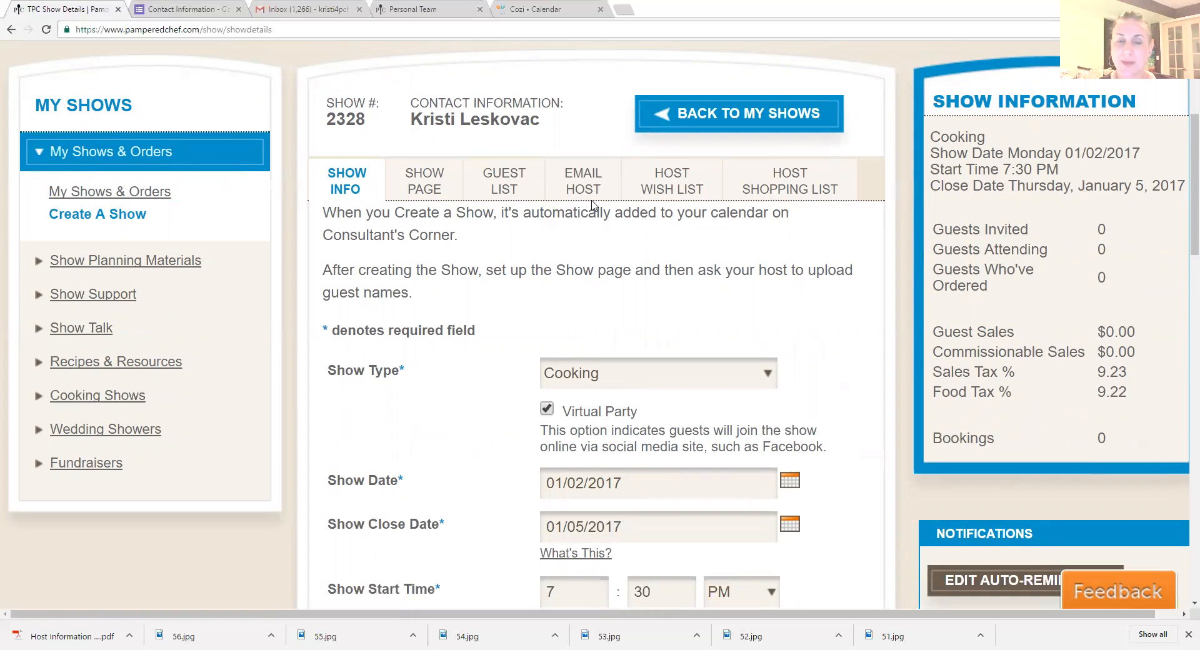
click(422, 193)
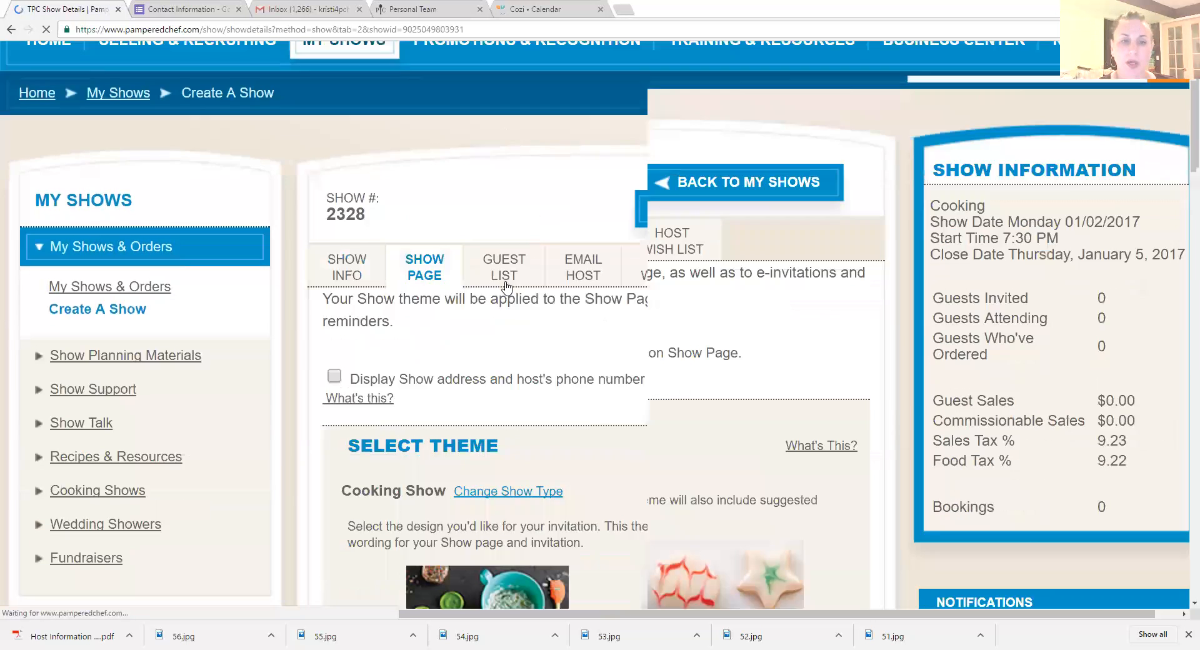
Step: Browse the invitation themes up to Freezer Meal Workshop and examine the feature photo and show description
scroll(506, 261, down, 6)
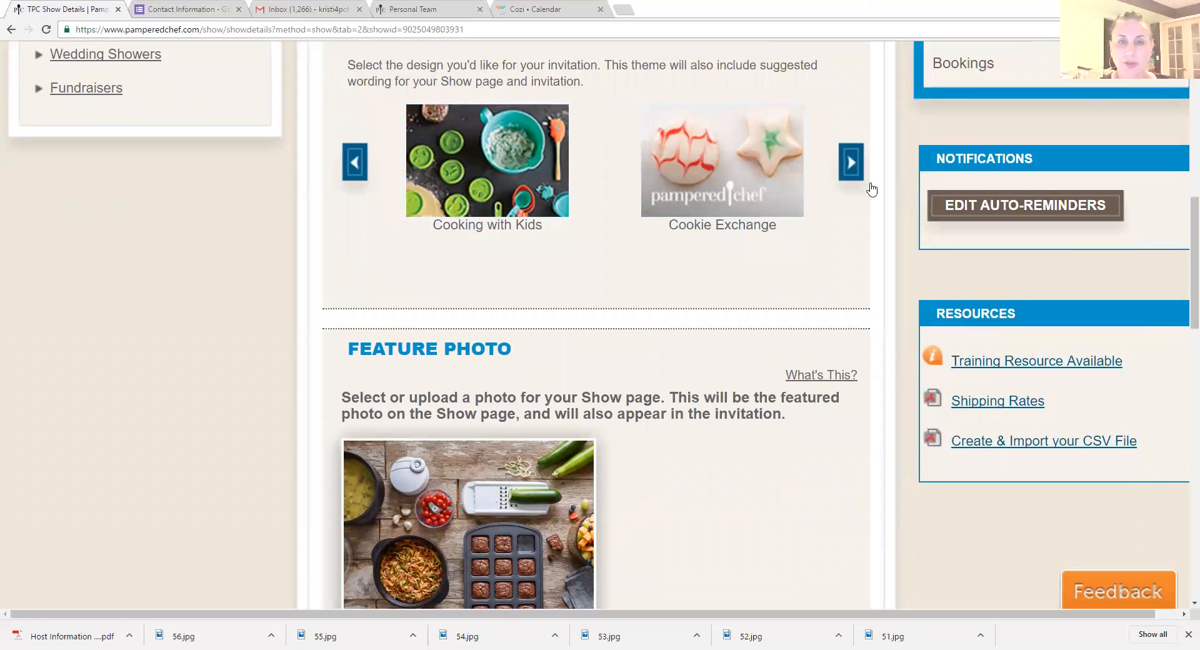
click(855, 175)
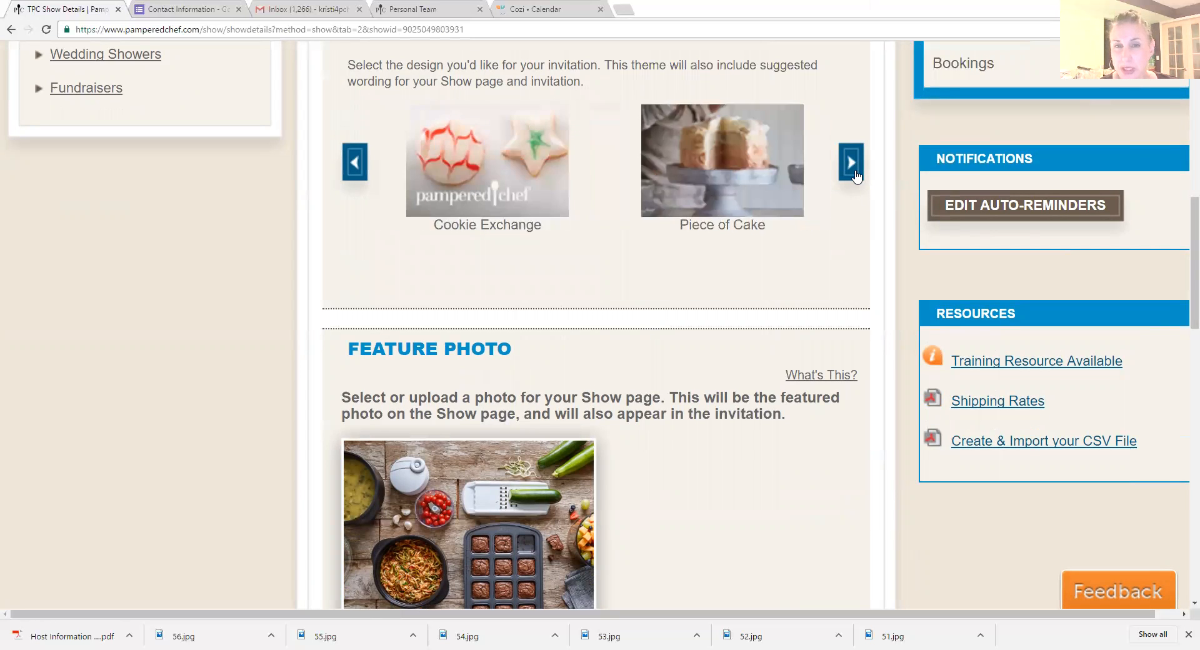
click(855, 175)
click(854, 175)
click(855, 175)
click(855, 175)
click(855, 174)
click(855, 175)
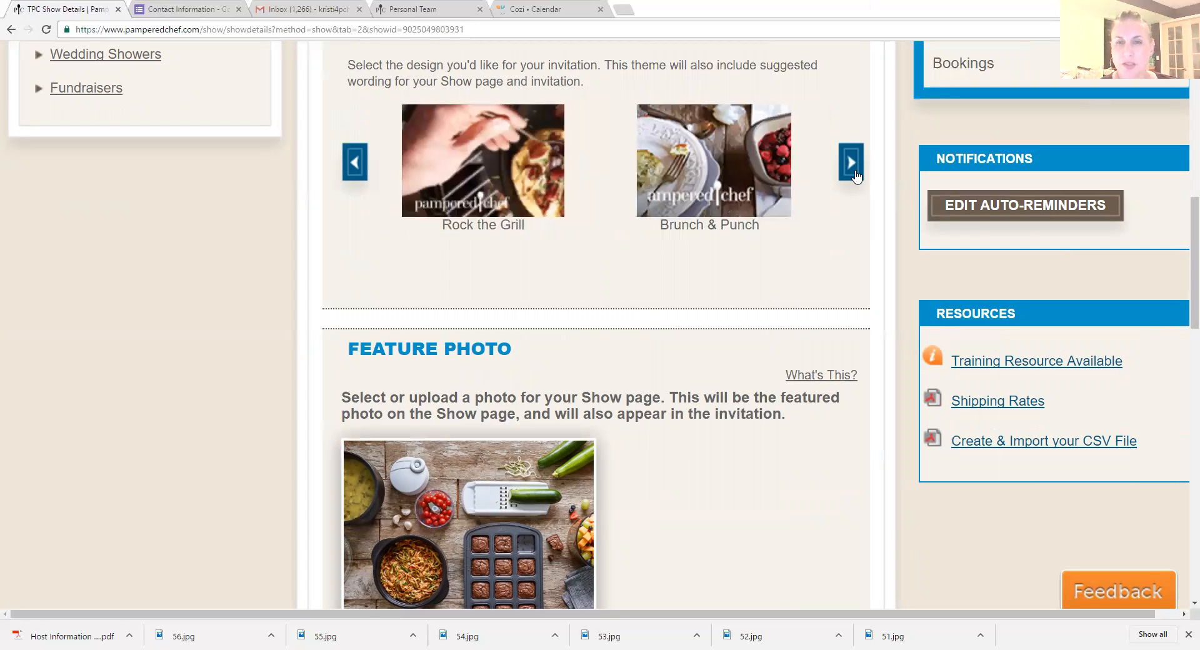
click(851, 162)
click(851, 162)
click(851, 162)
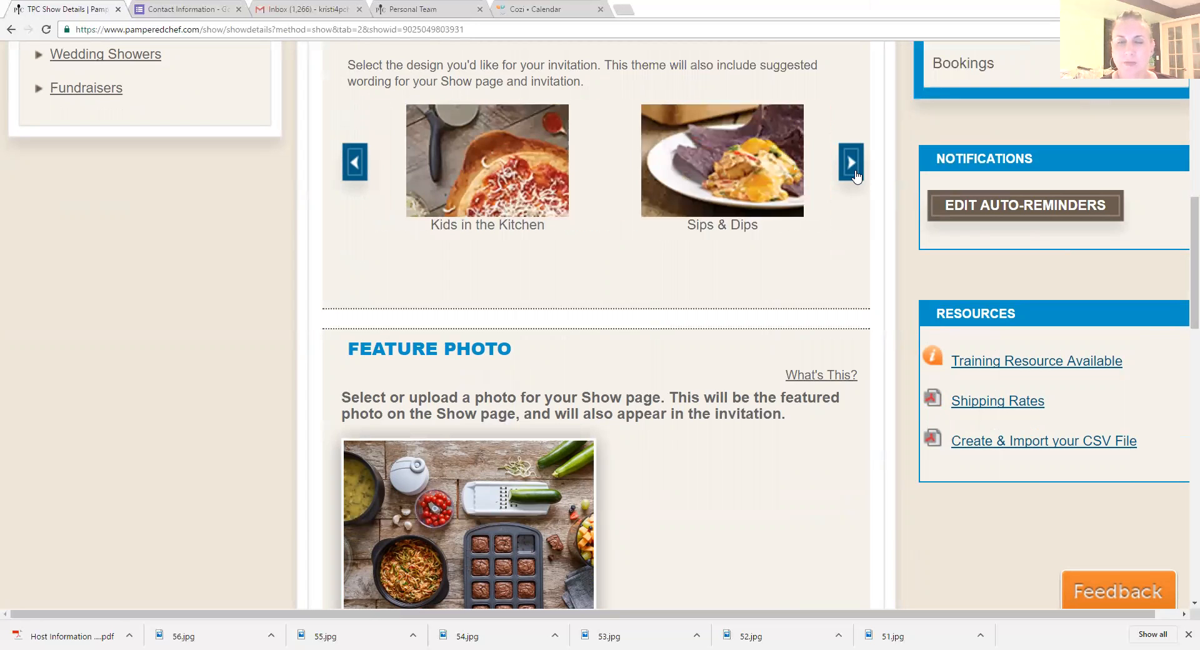
click(855, 176)
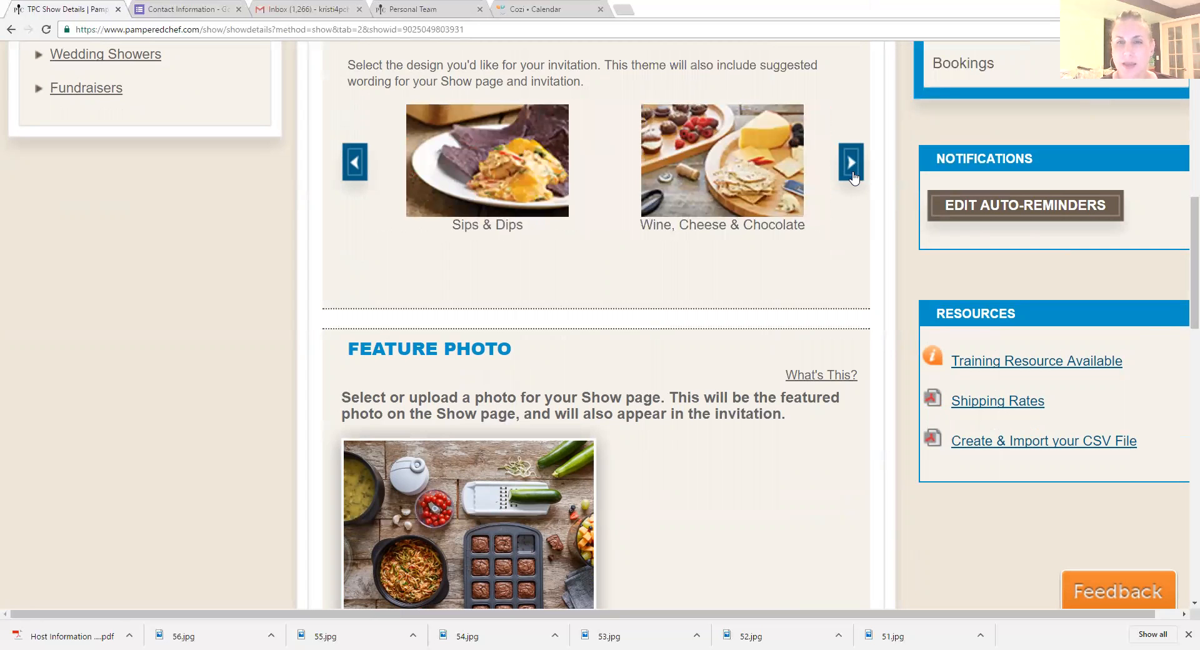
click(855, 177)
scroll(706, 310, down, 3)
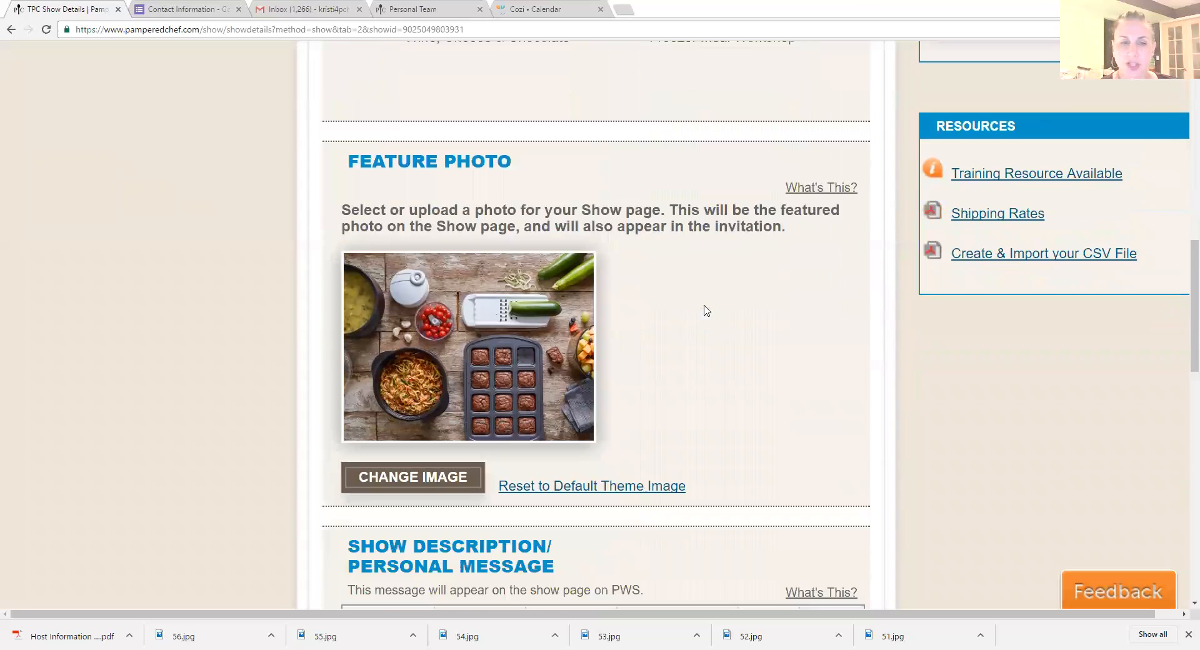
scroll(705, 311, down, 5)
scroll(632, 225, up, 3)
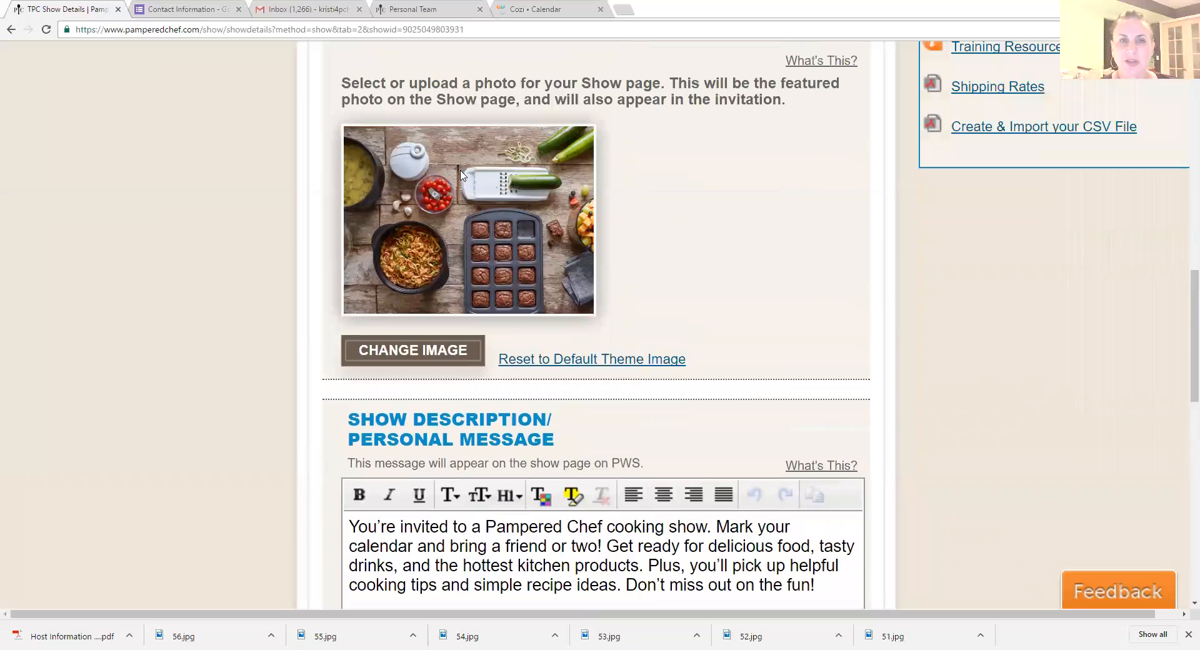
scroll(654, 329, down, 4)
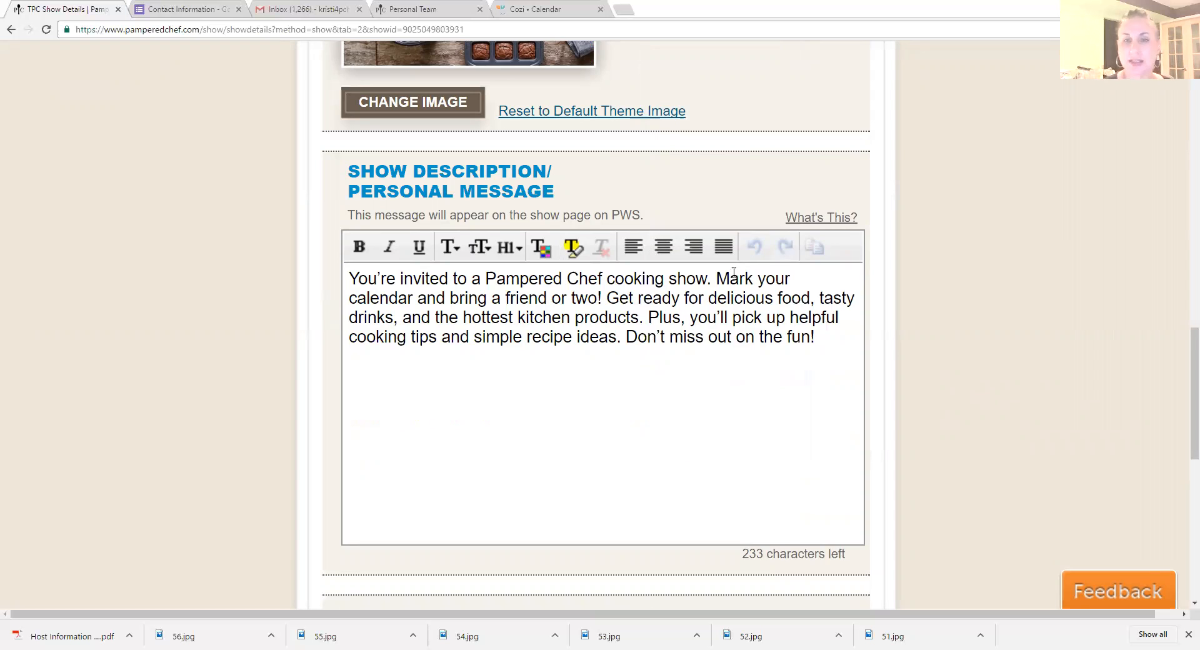
Step: Customize the show URL ending as a host's first name followed by "sGOShow2017", save it, and copy the link
scroll(831, 306, down, 7)
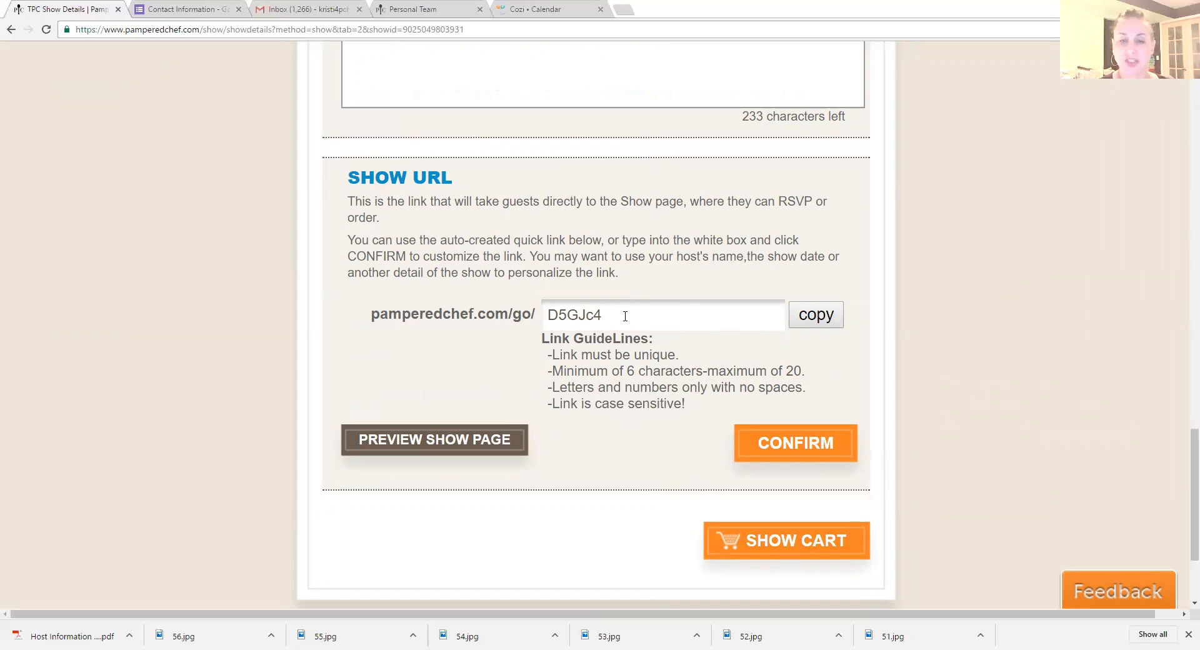
drag(625, 315, 548, 315)
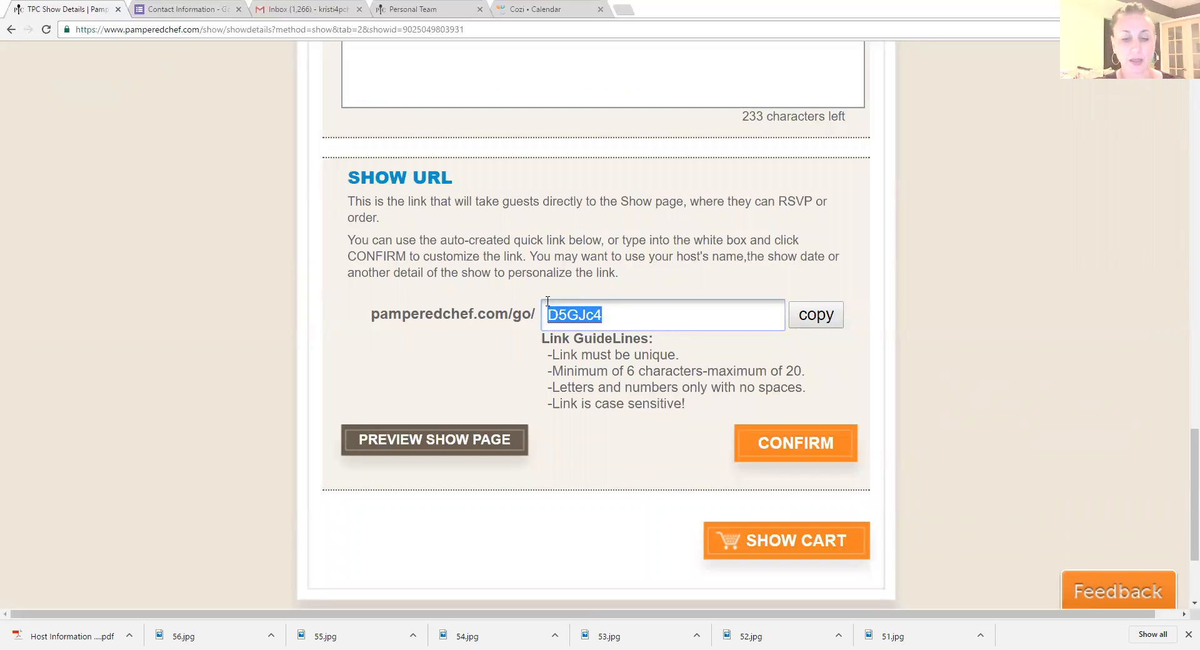
text(Susans)
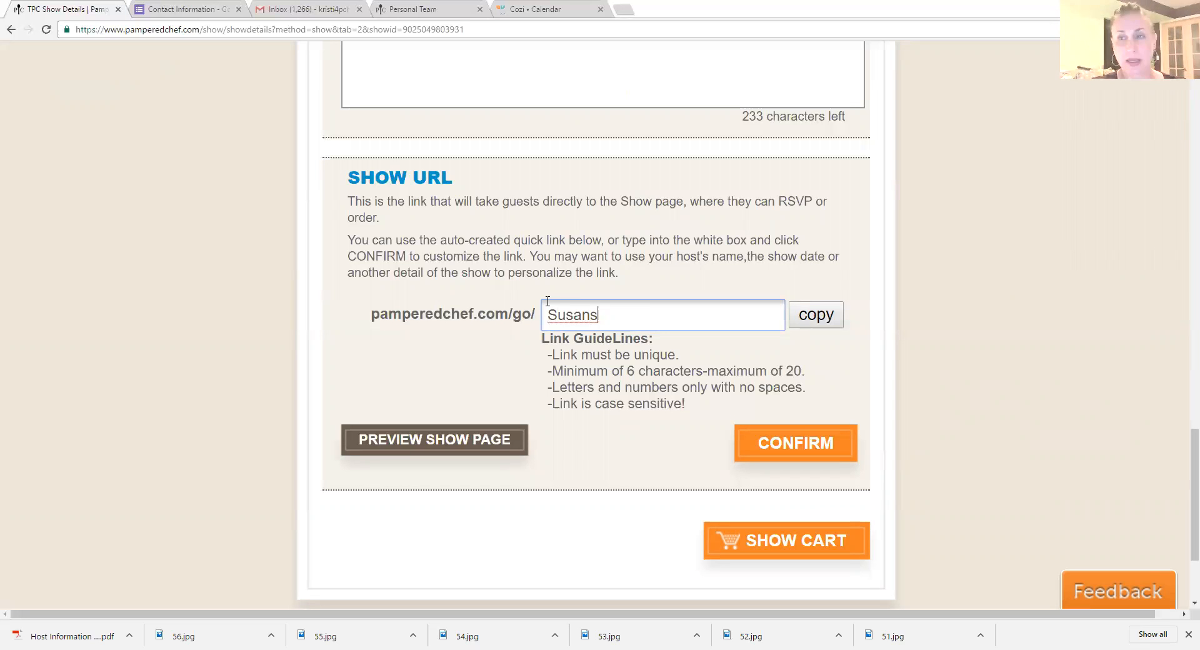
text(GOShow2017)
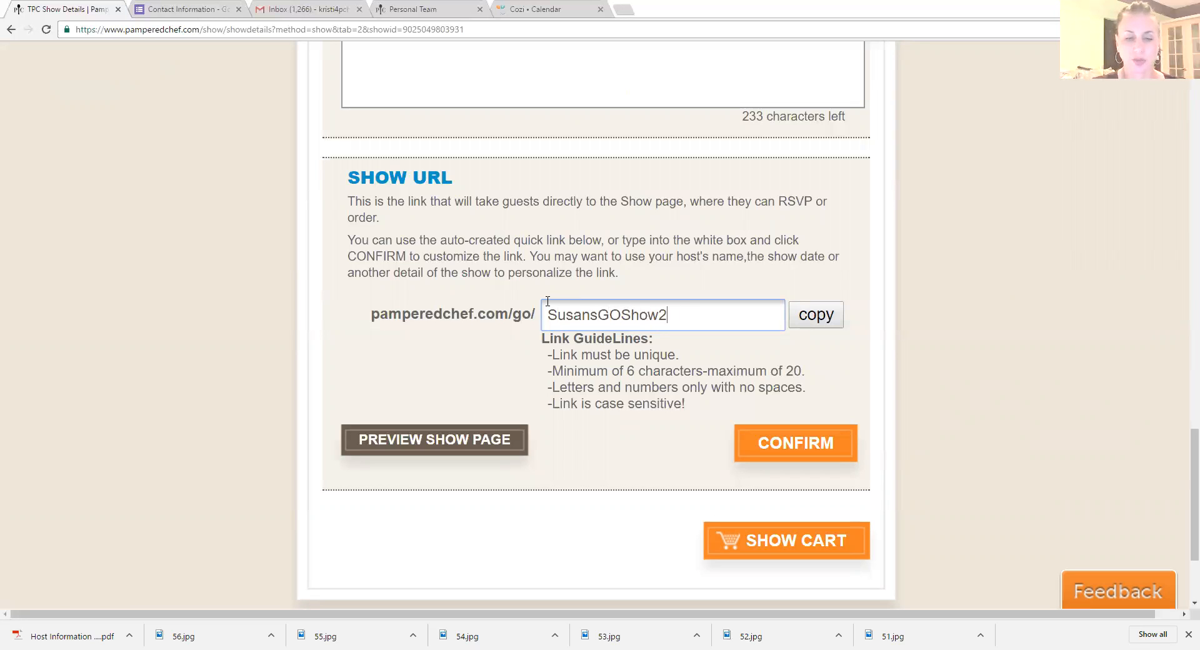
click(793, 445)
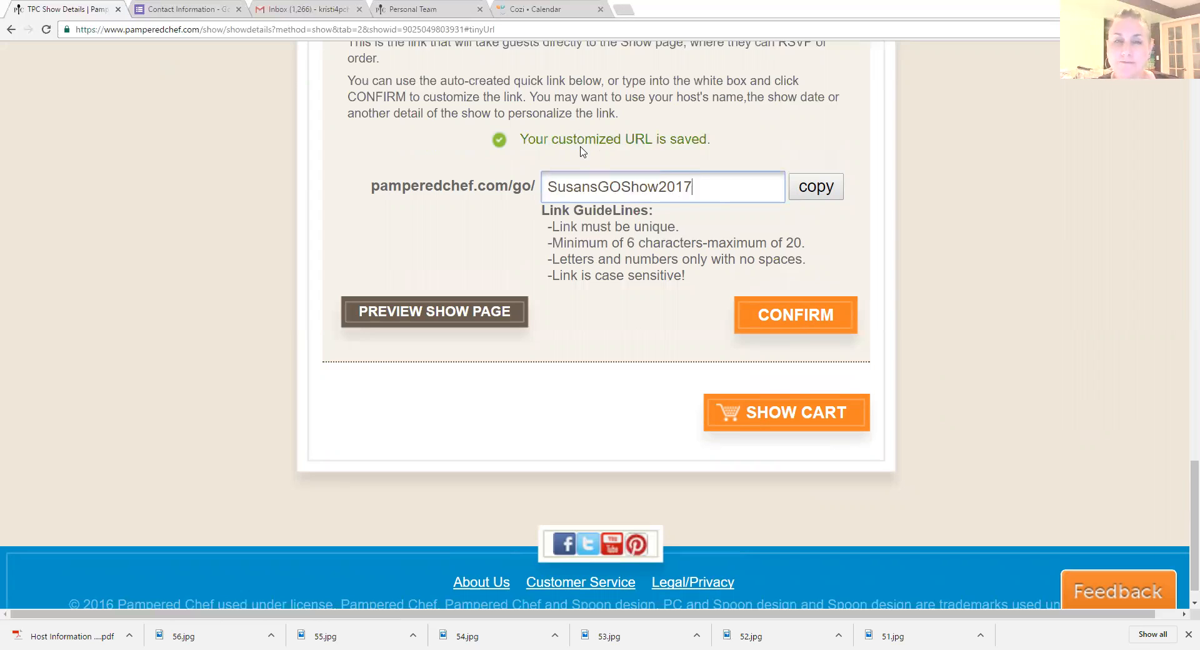
click(818, 192)
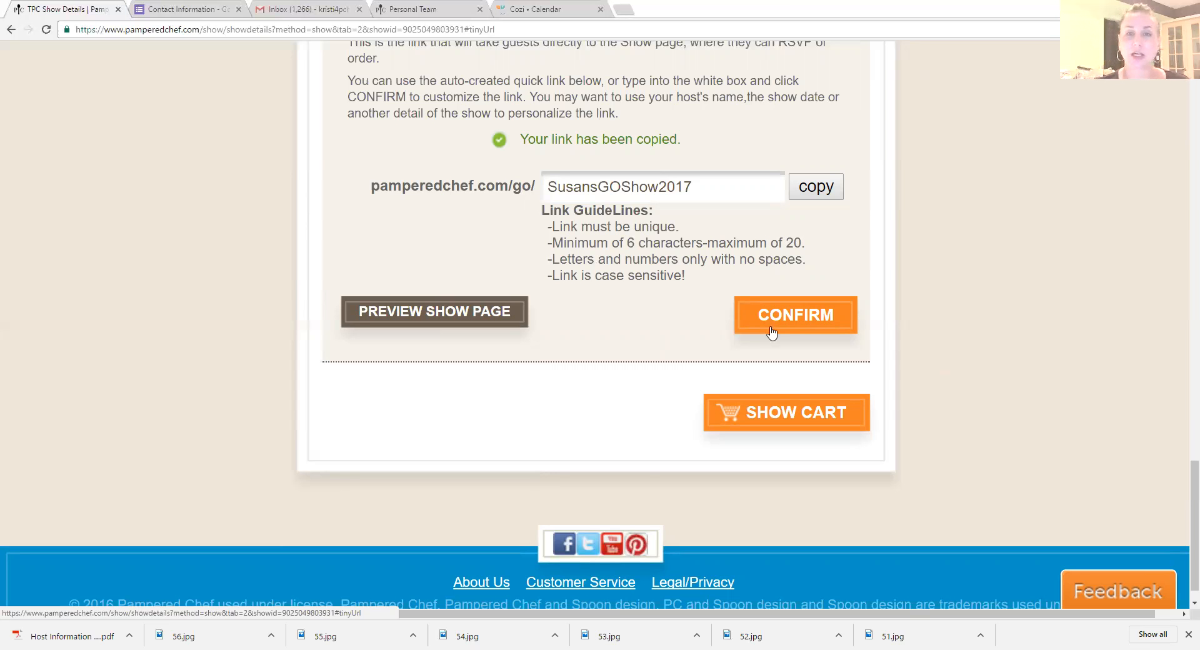
Step: Go to the Consultant's Corner home page and open the new-consultant Getting Started course in PC University
scroll(902, 503, up, 10)
scroll(825, 413, up, 15)
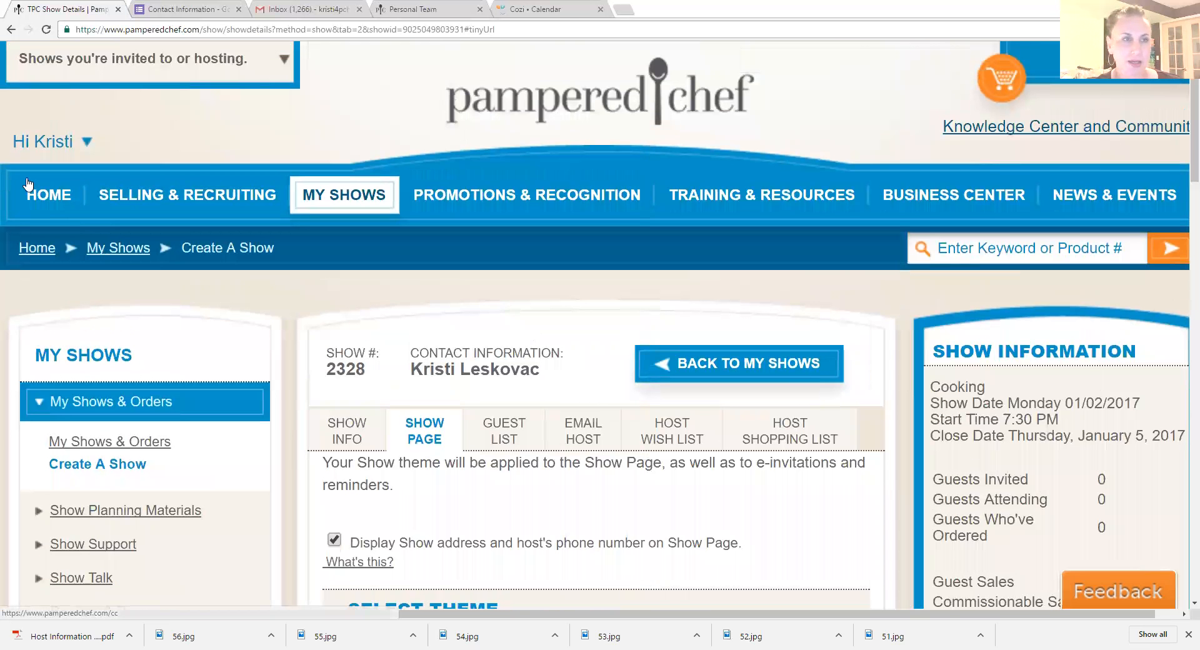
click(48, 196)
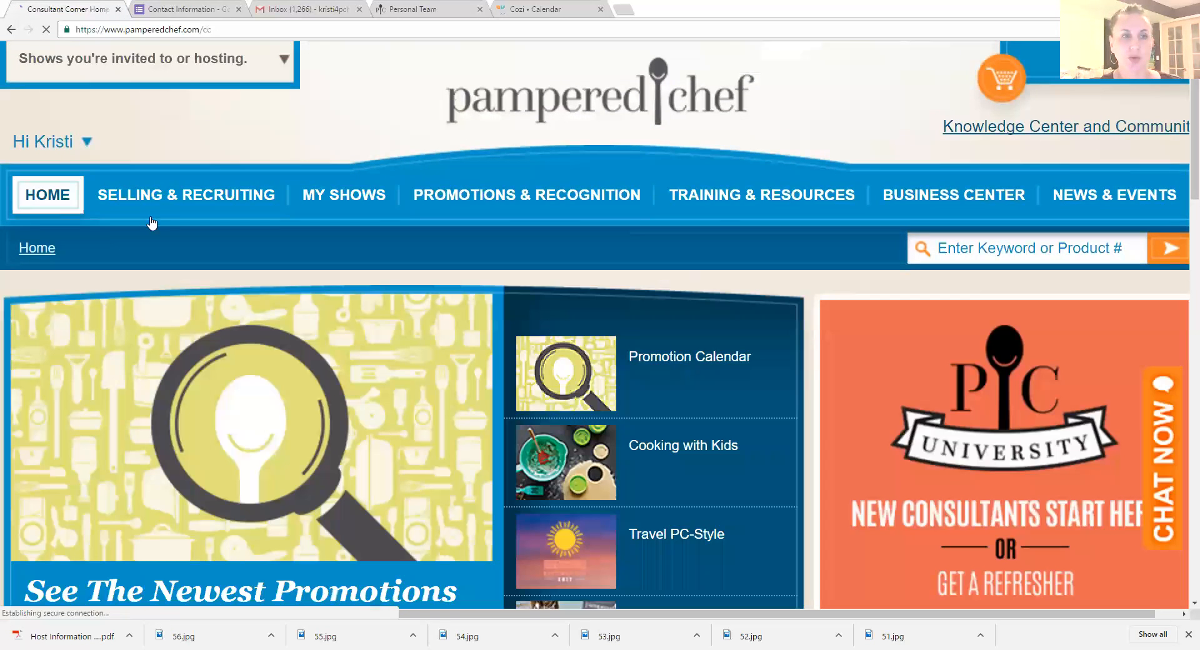
scroll(973, 425, down, 2)
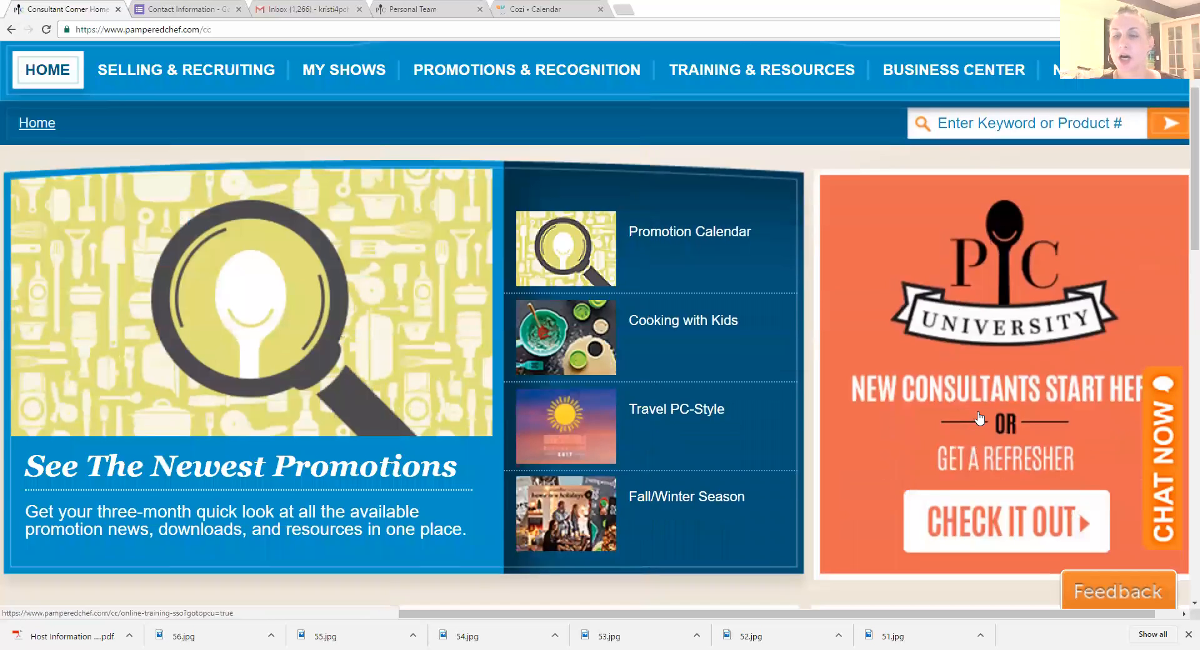
scroll(973, 424, down, 1)
click(1018, 459)
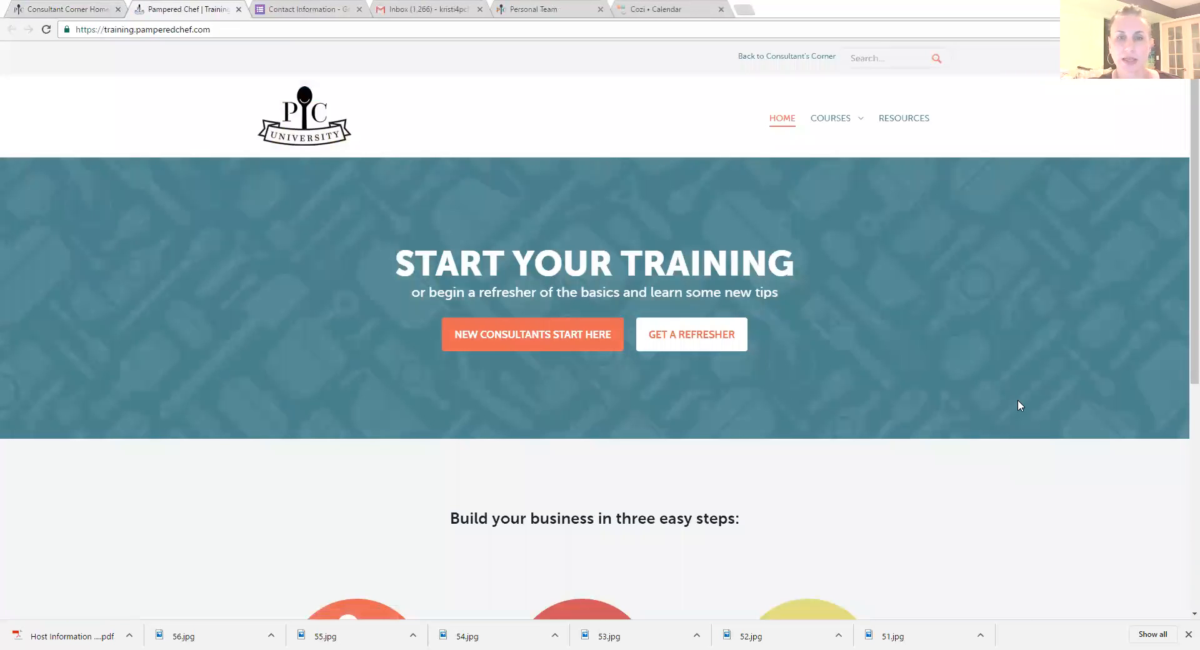
click(589, 344)
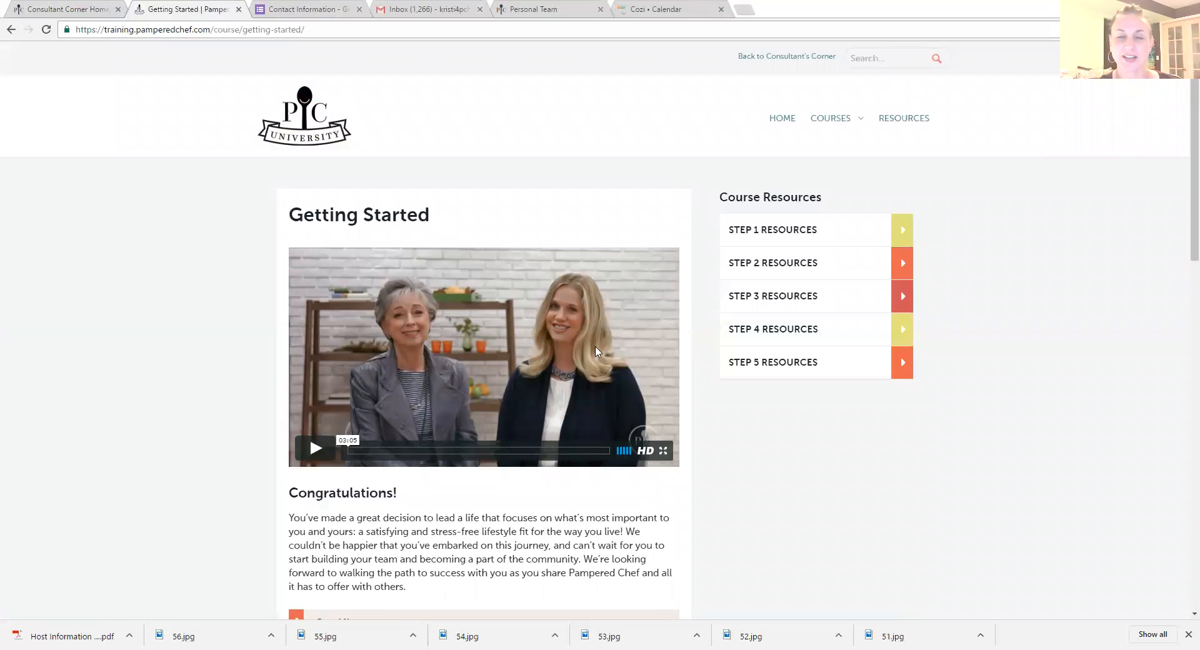
Step: Expand the Our History and Who We Are Today sections of the Getting Started course
scroll(596, 355, down, 5)
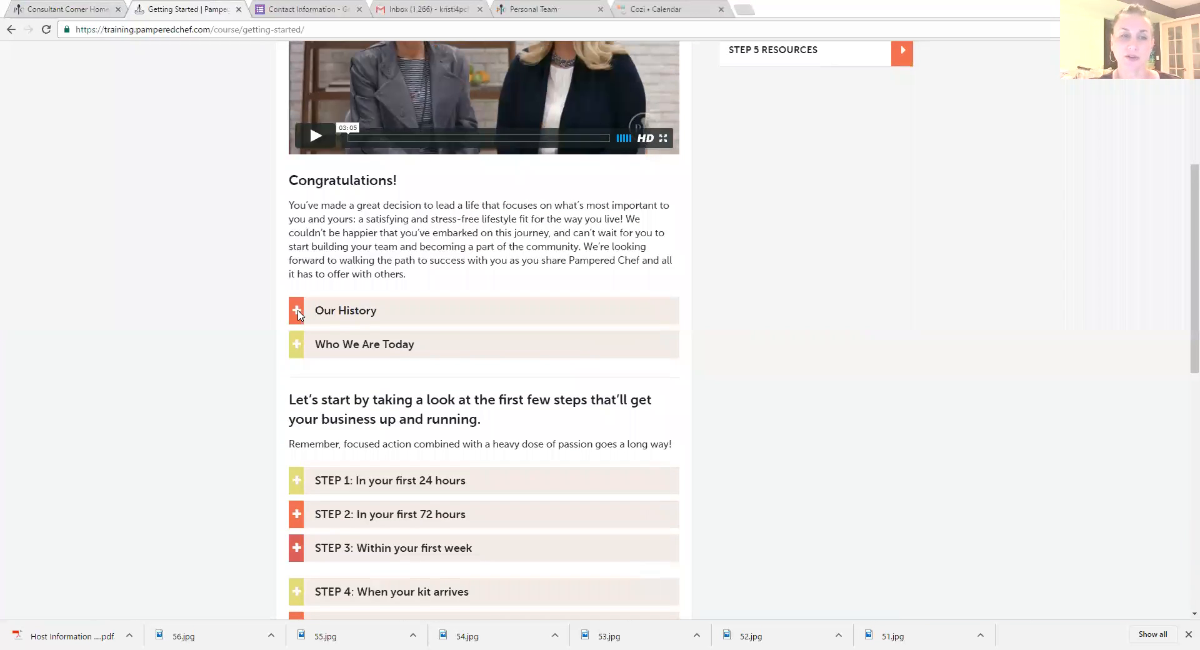
click(297, 312)
click(297, 350)
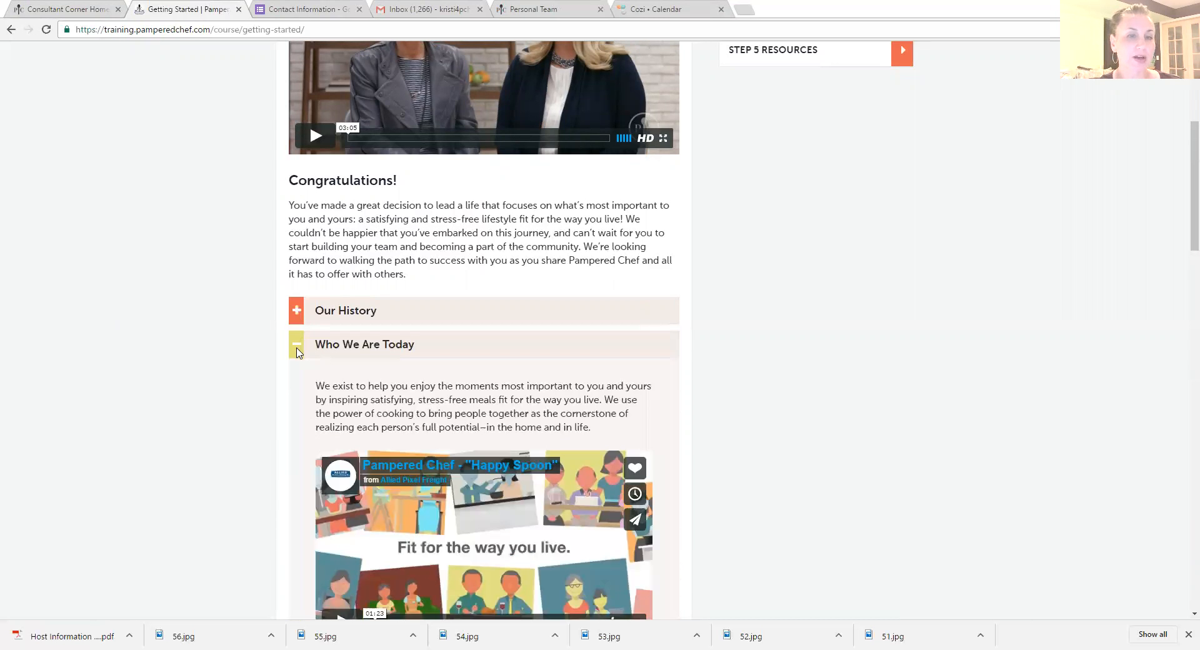
Step: Collapse the Who We Are Today section and review the checklist under STEP 1: In your first 24 hours, closing it again
click(298, 352)
scroll(298, 350, down, 3)
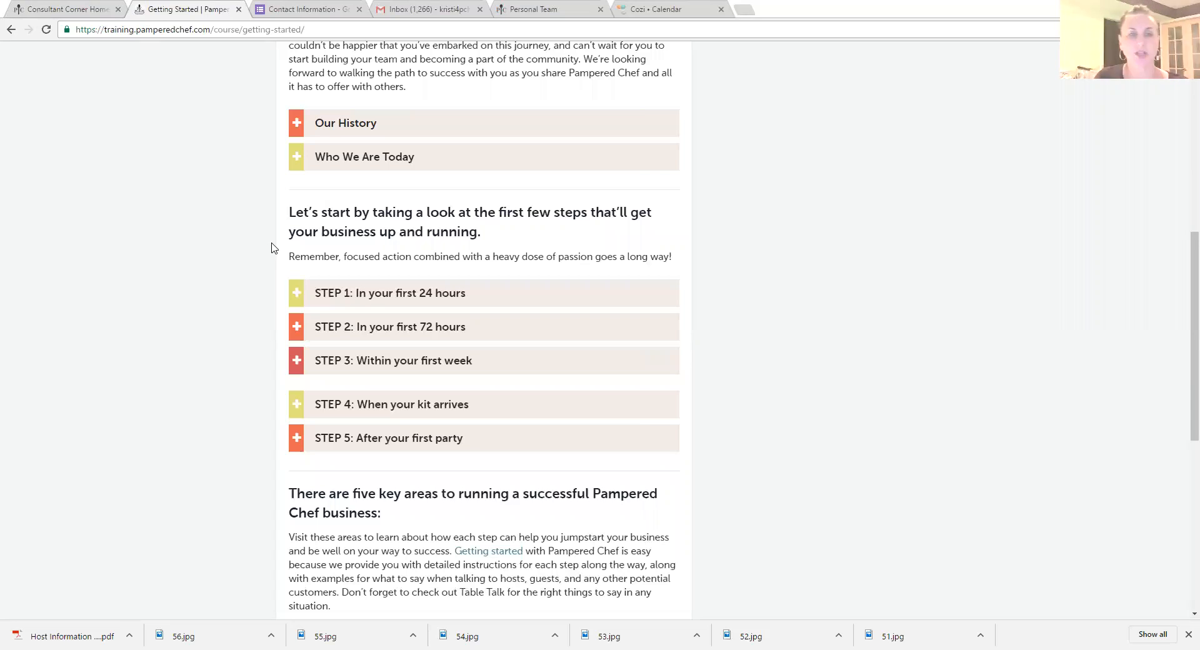
click(300, 297)
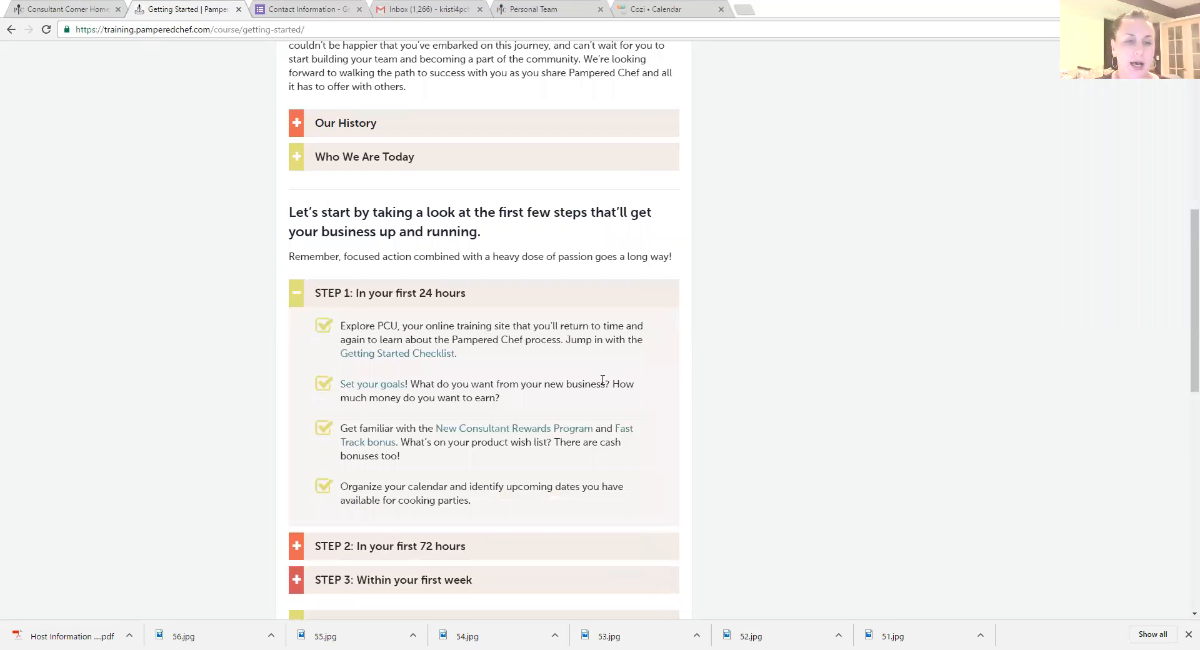
scroll(437, 359, down, 1)
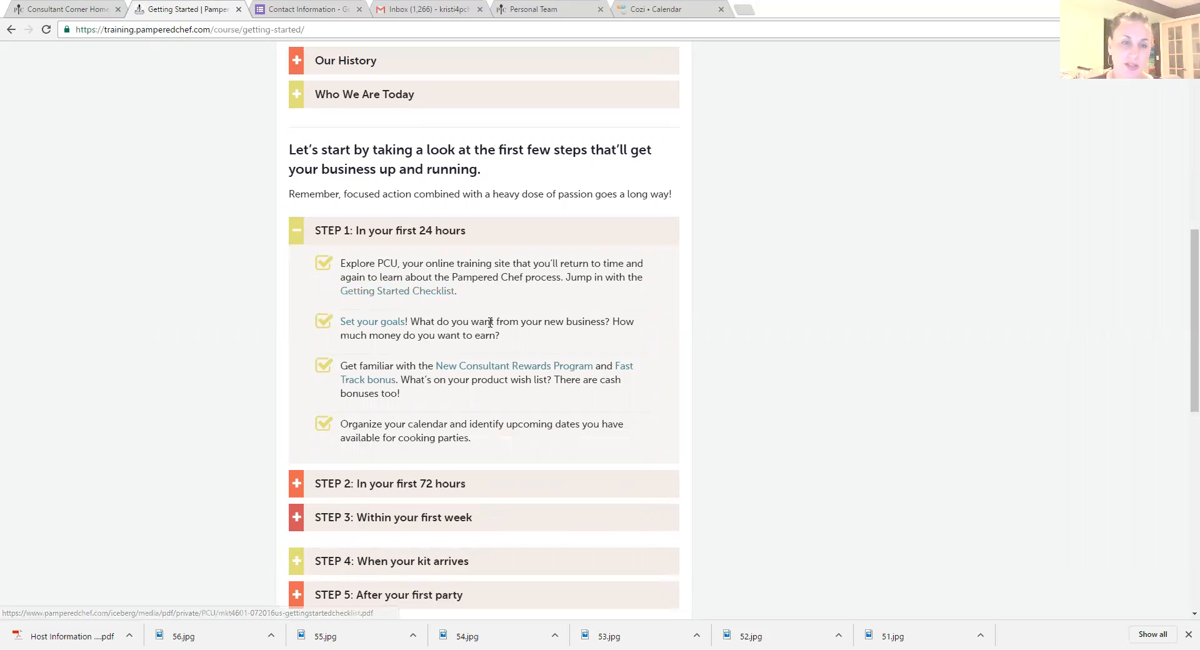
click(326, 236)
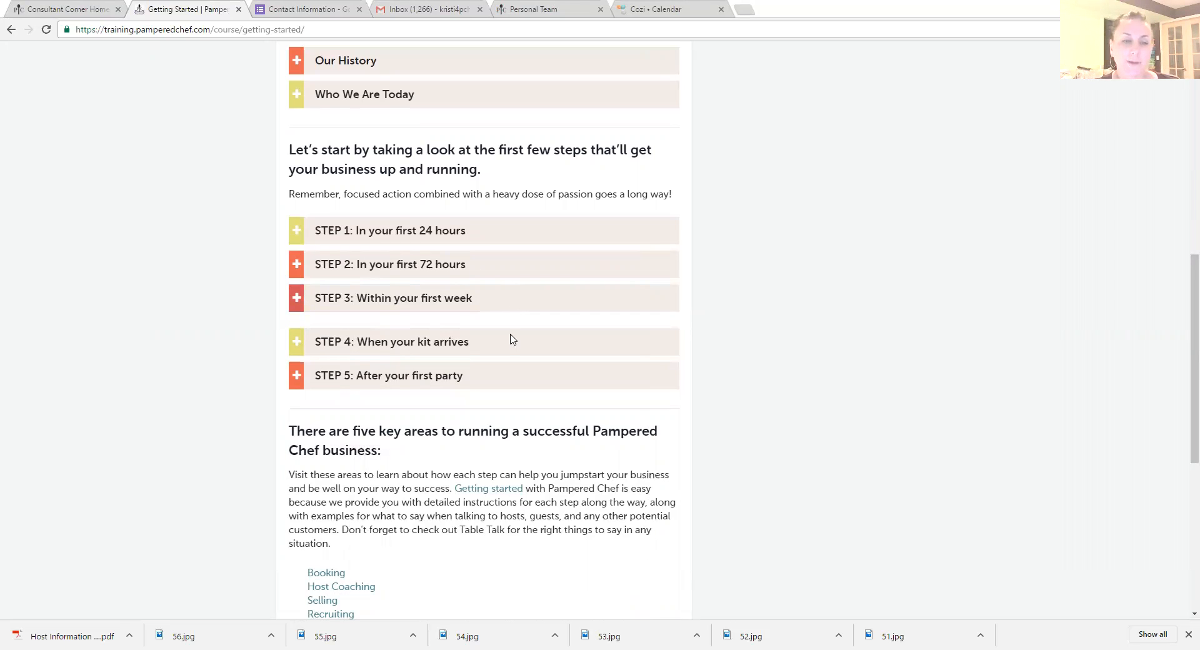
Step: Open the Booking course from the five key business areas and look through its introduction and lessons
scroll(510, 339, down, 2)
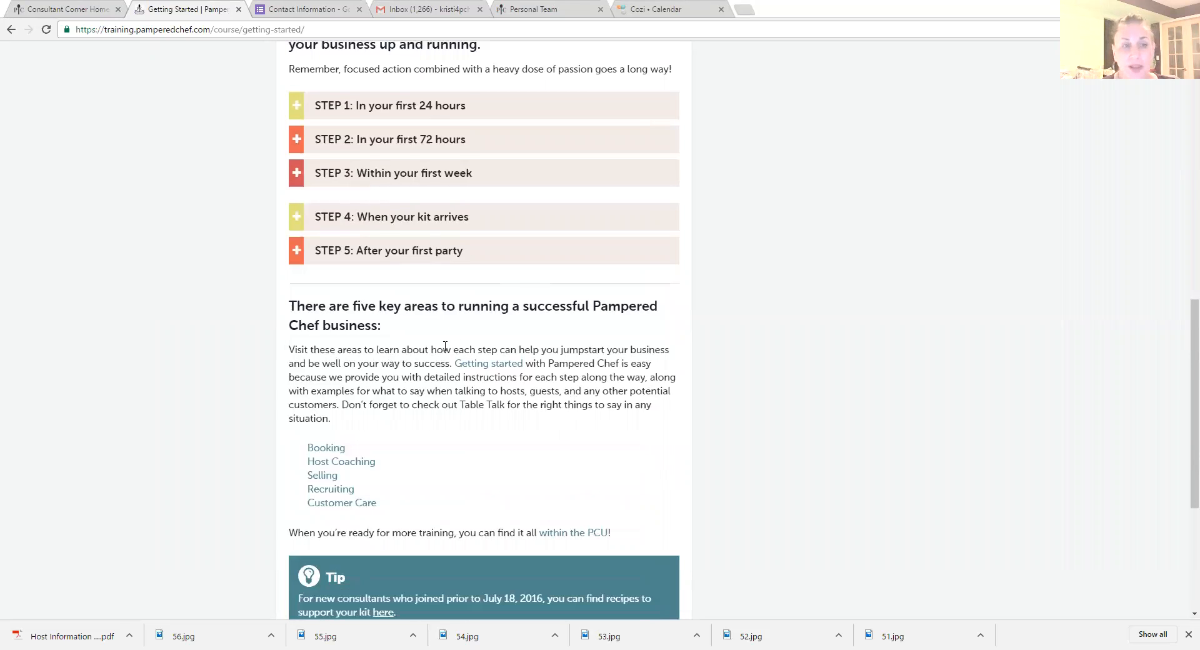
scroll(432, 367, down, 1)
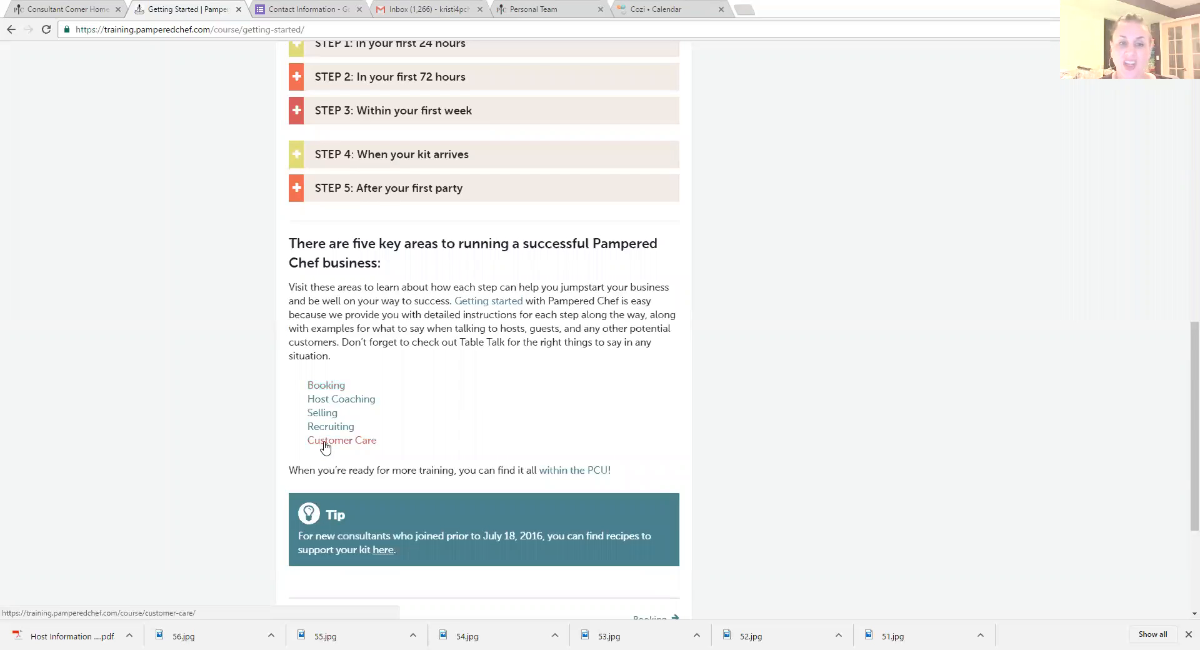
click(327, 385)
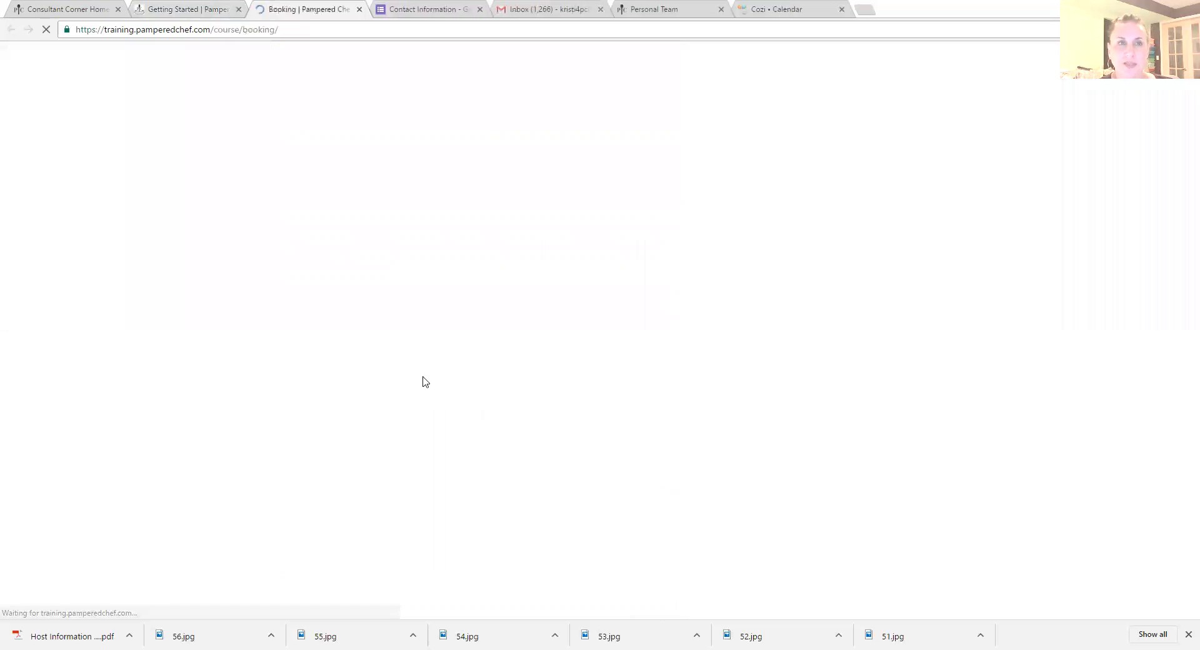
scroll(469, 327, down, 1)
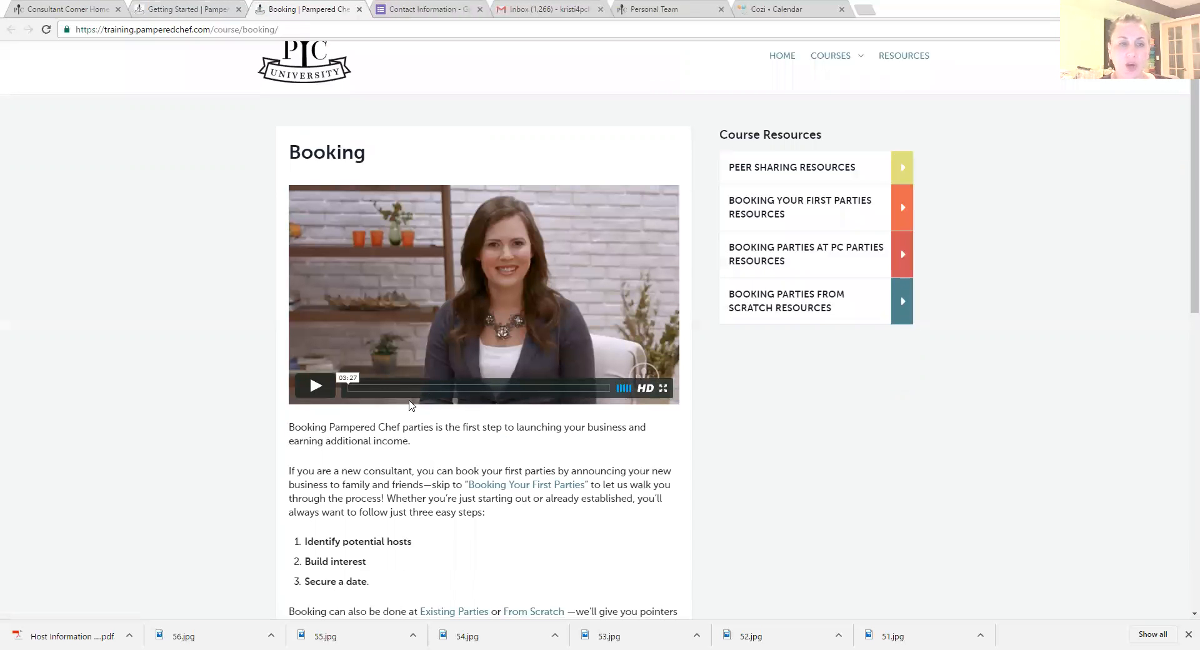
scroll(485, 396, down, 5)
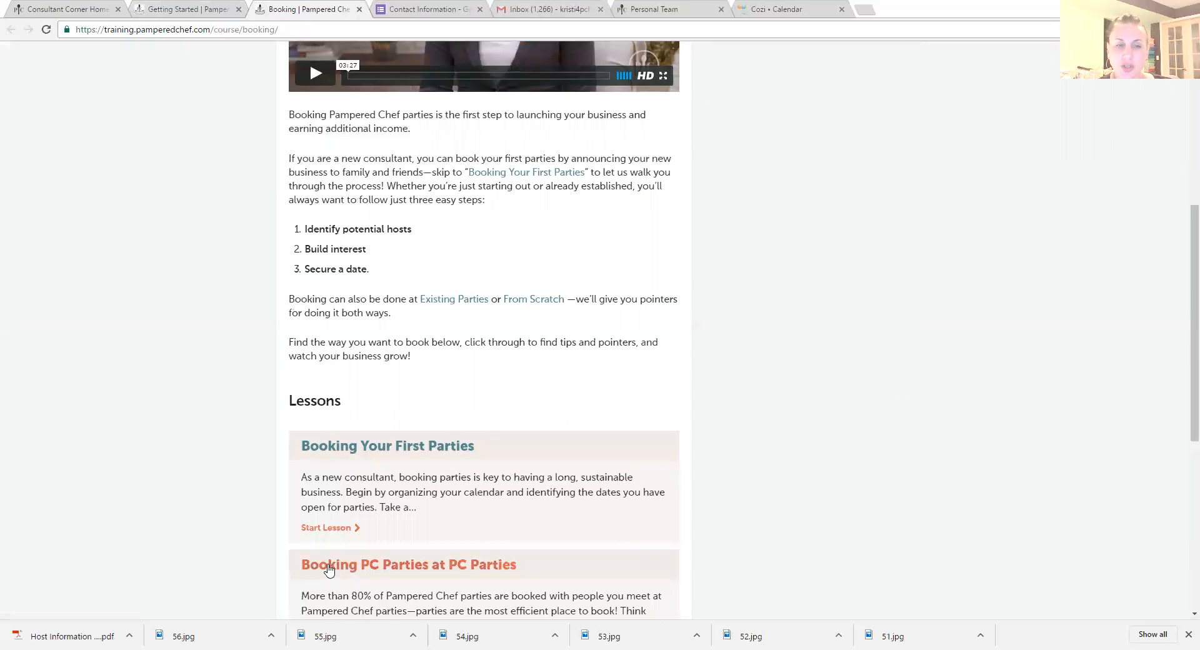
scroll(398, 493, down, 3)
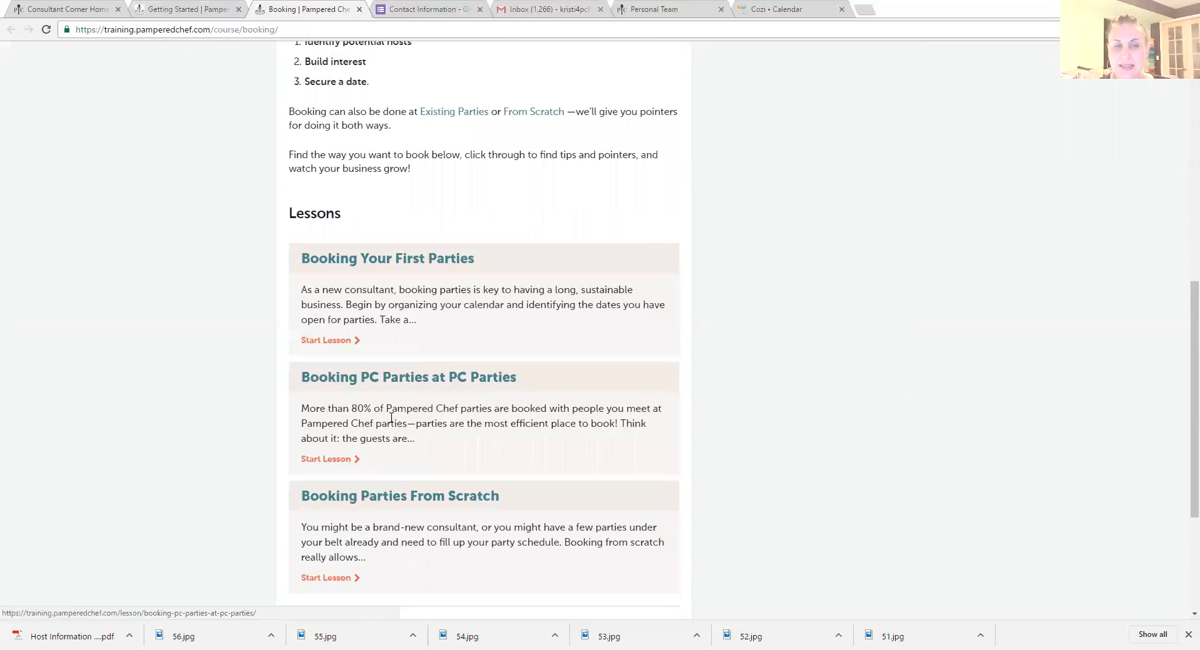
scroll(465, 383, down, 3)
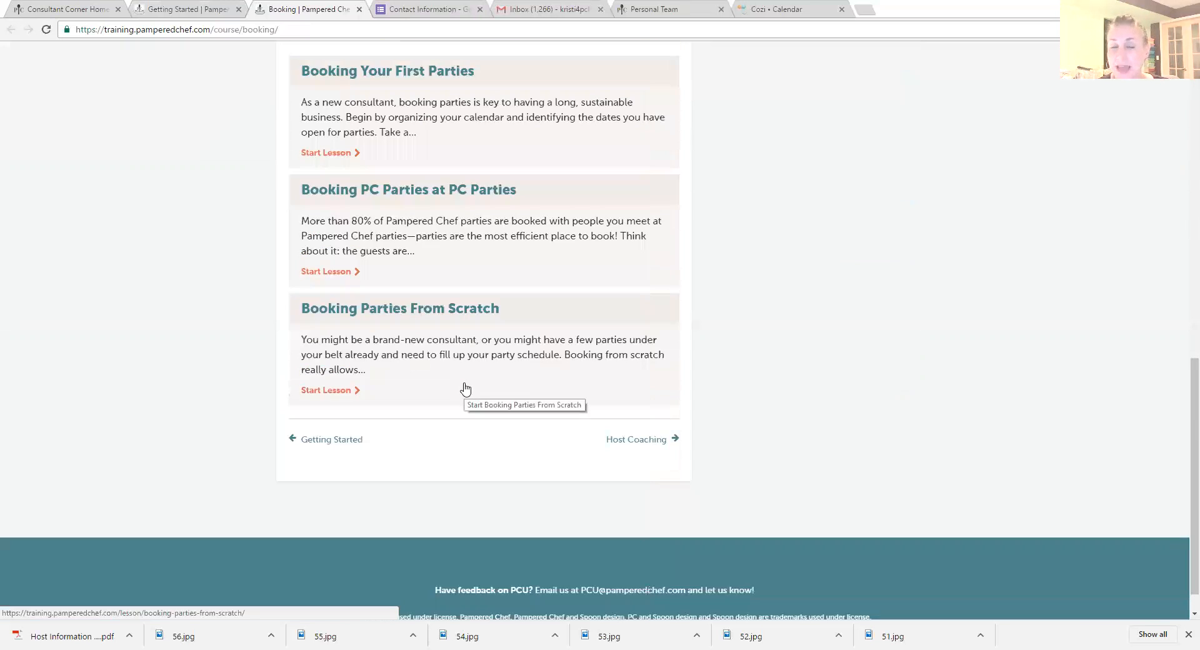
Step: Review the Booking course resources for peer sharing, booking your first parties and booking parties from scratch, collapsing each list after viewing
scroll(463, 313, up, 10)
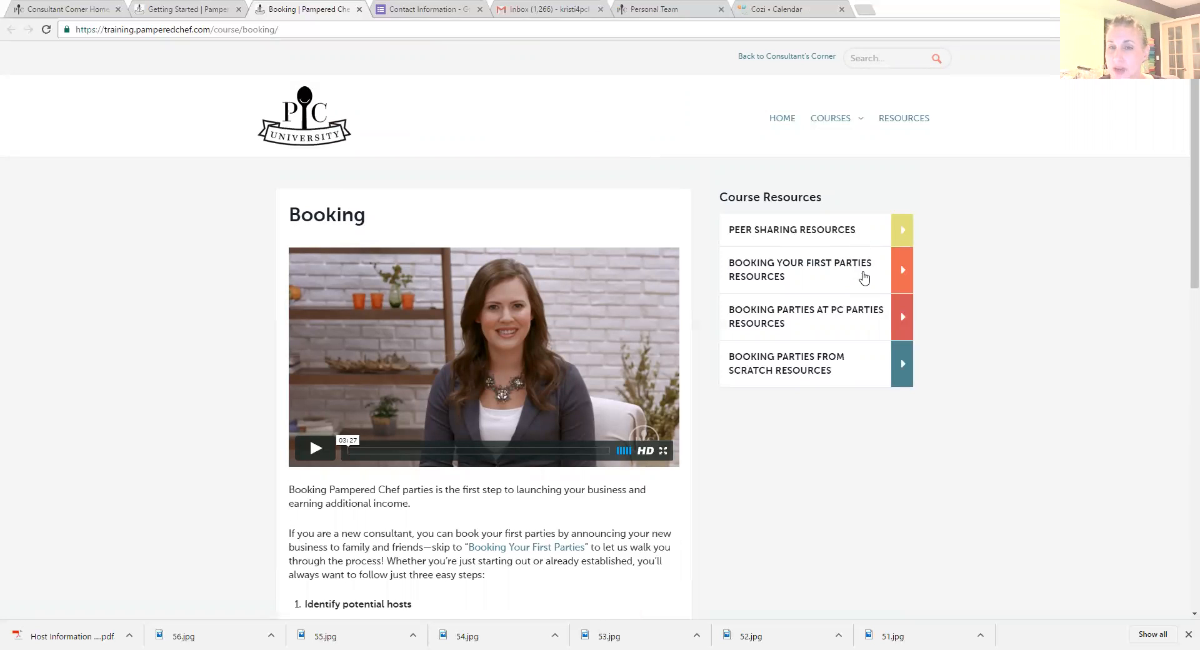
click(903, 233)
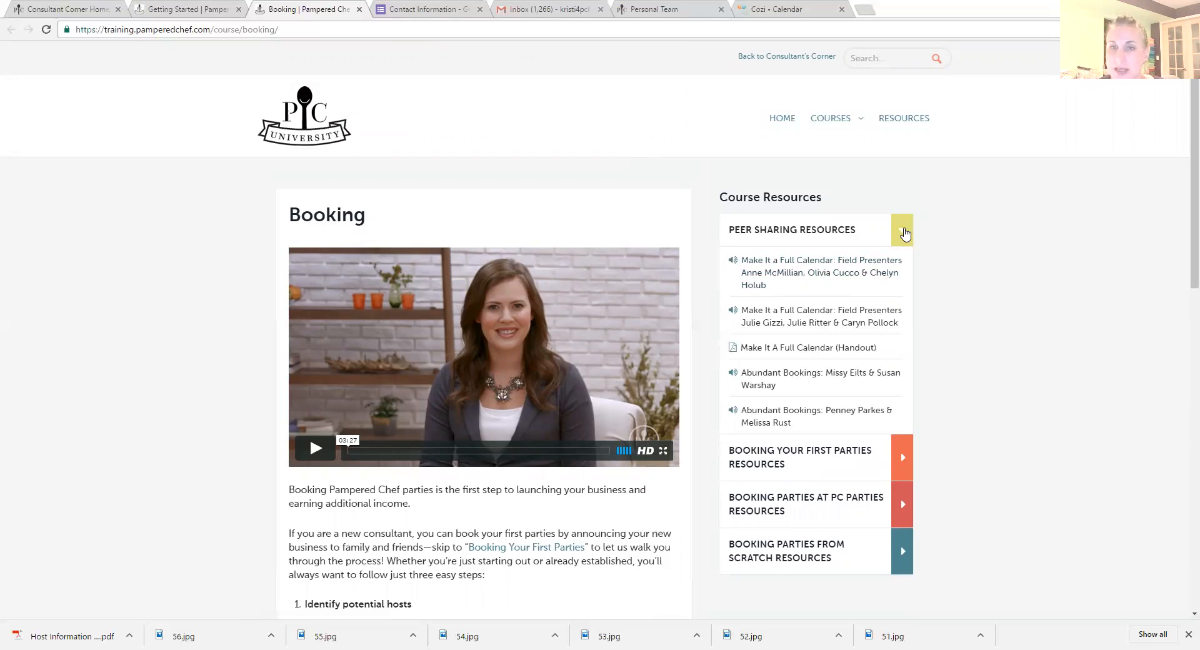
click(904, 234)
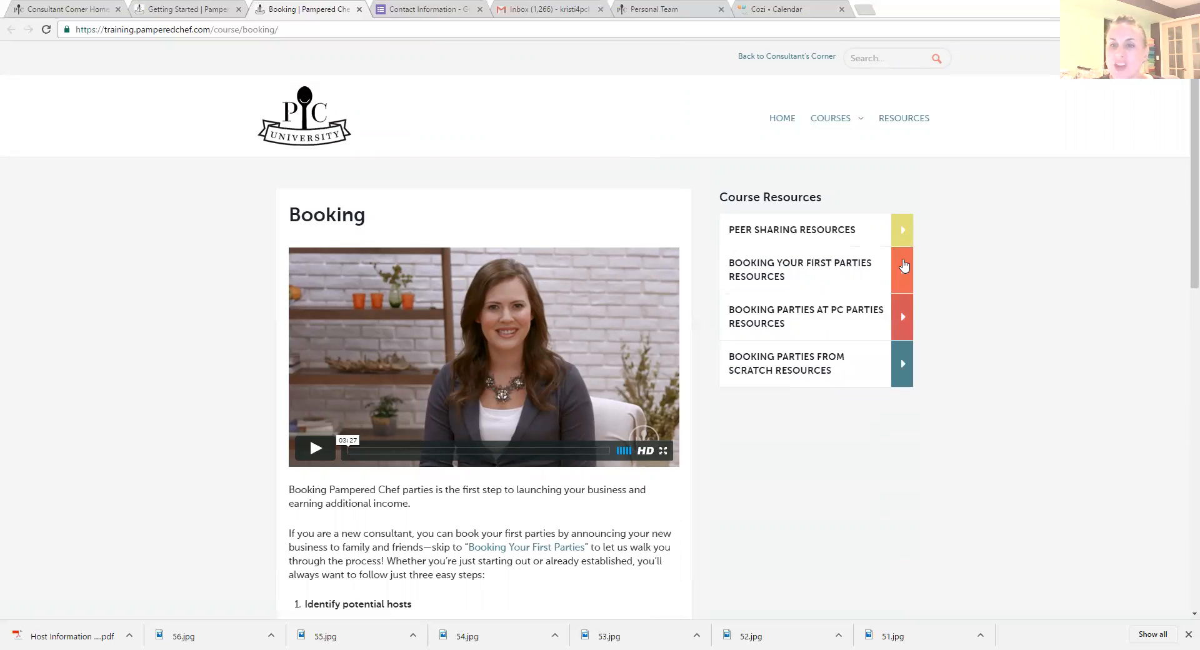
click(904, 266)
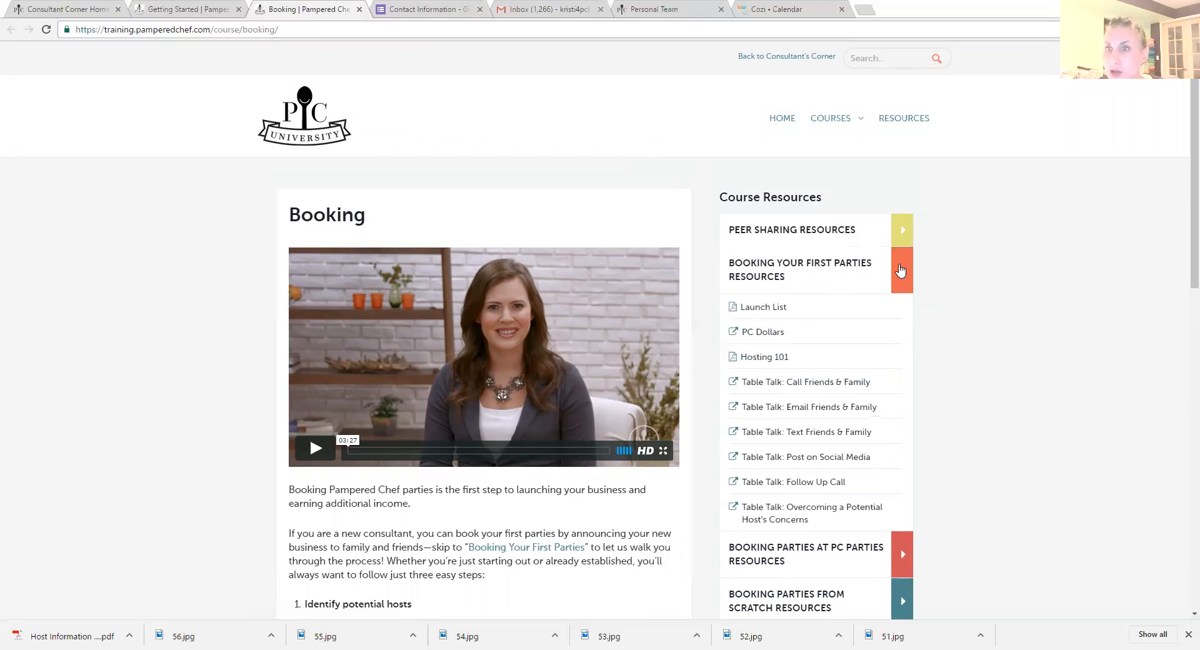
click(899, 270)
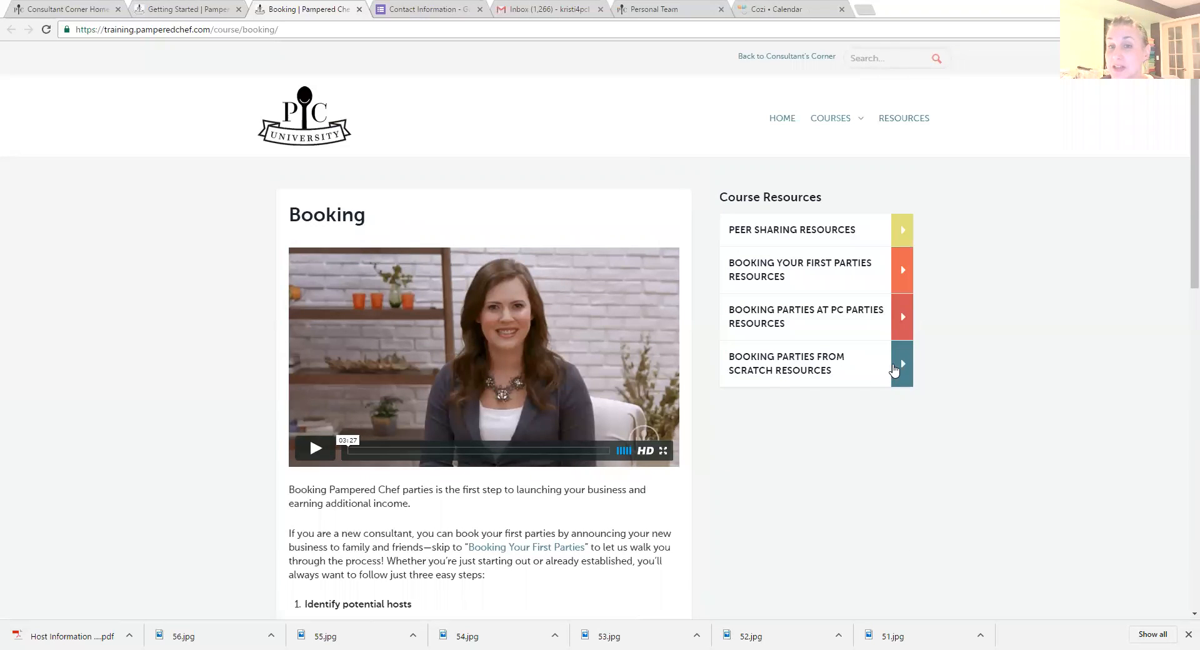
click(894, 369)
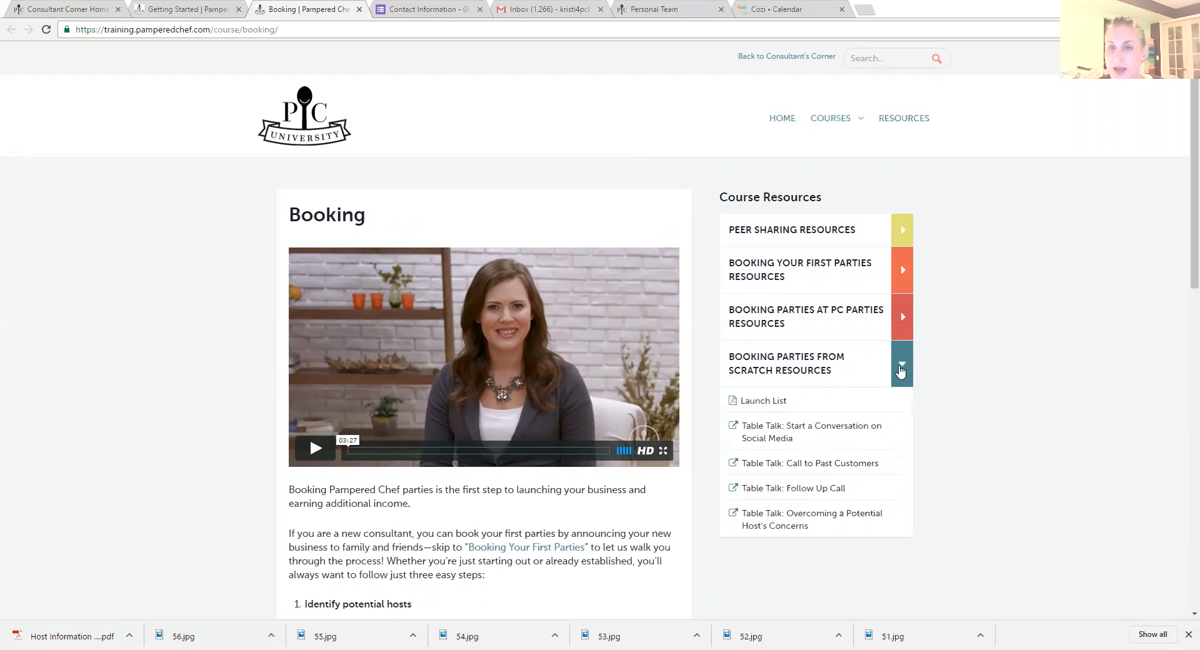
click(899, 371)
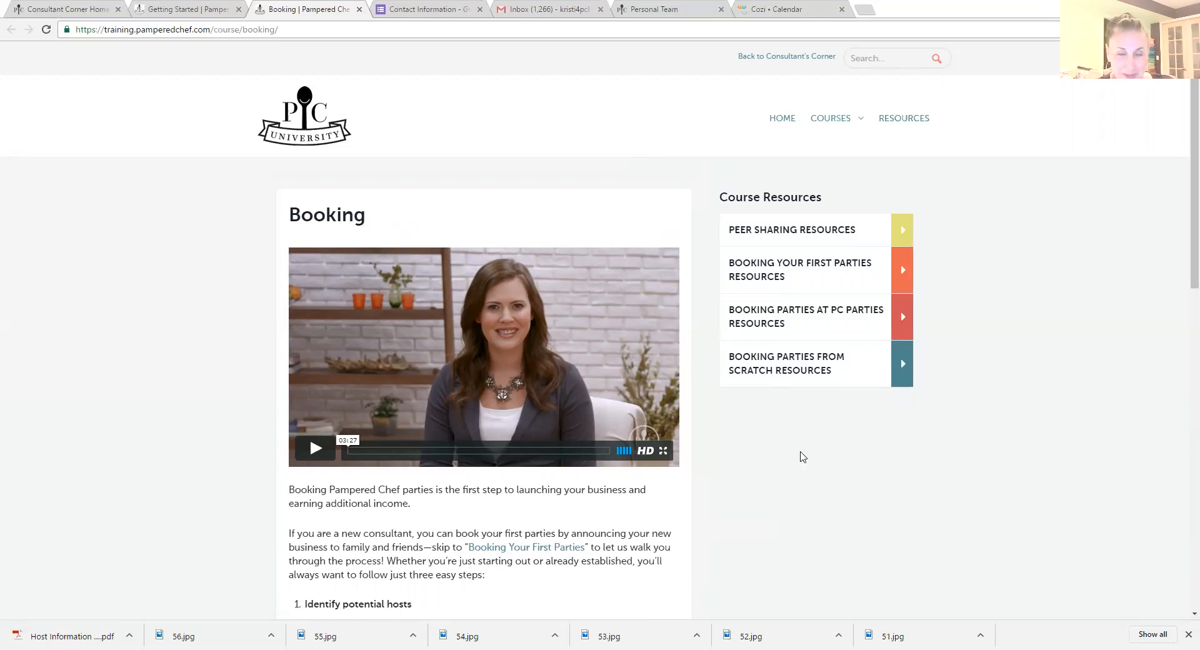
scroll(856, 543, down, 2)
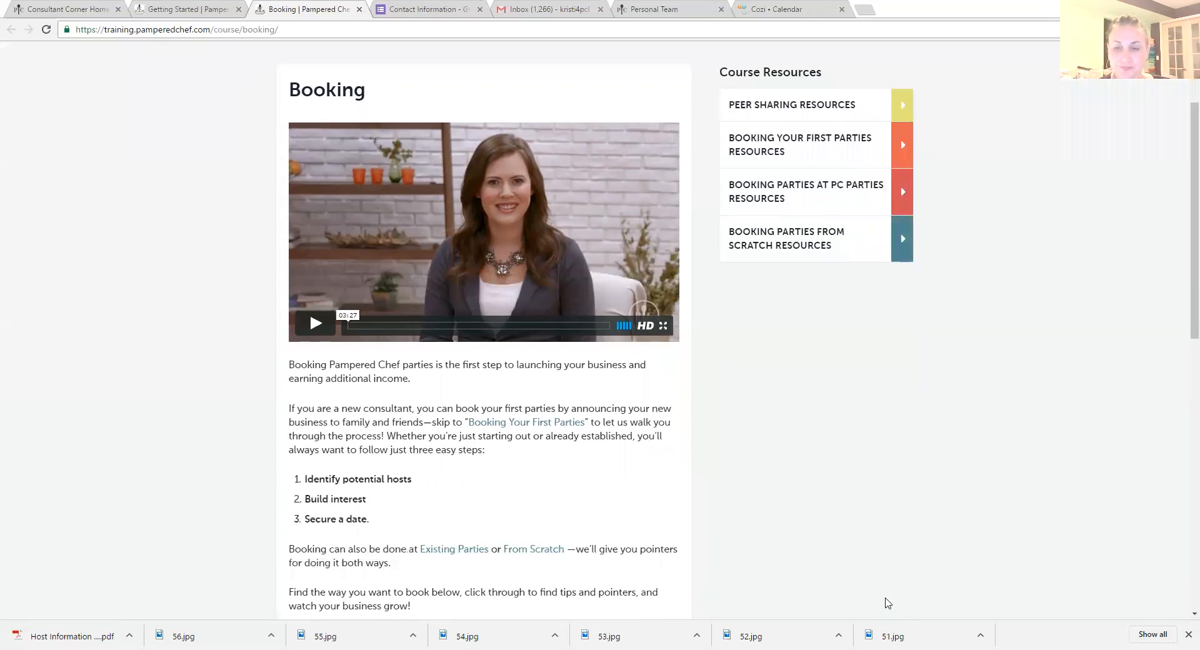